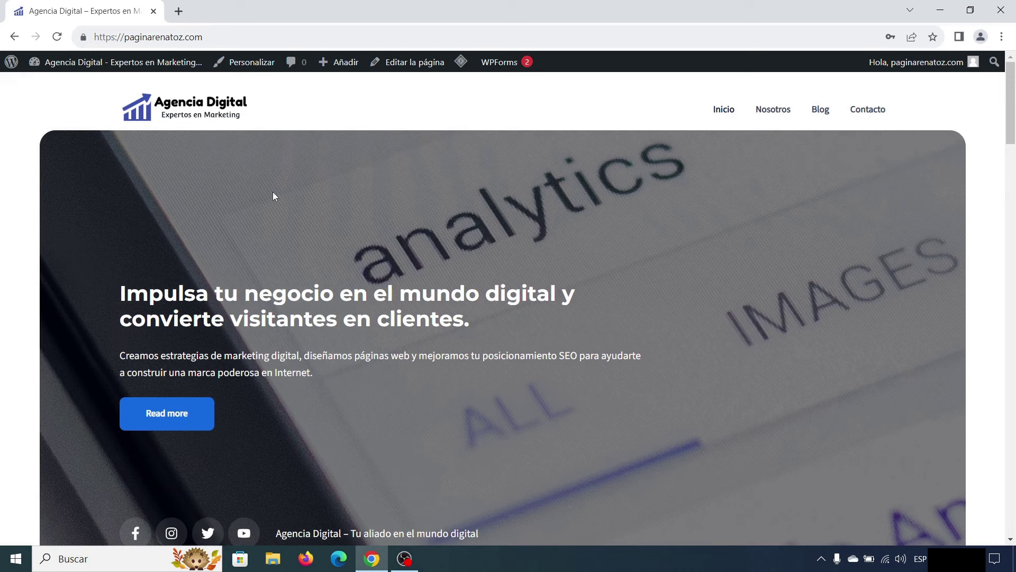
Step: Open the site's WordPress dashboard and go to the page for adding a new plugin
mouse_move(81, 66)
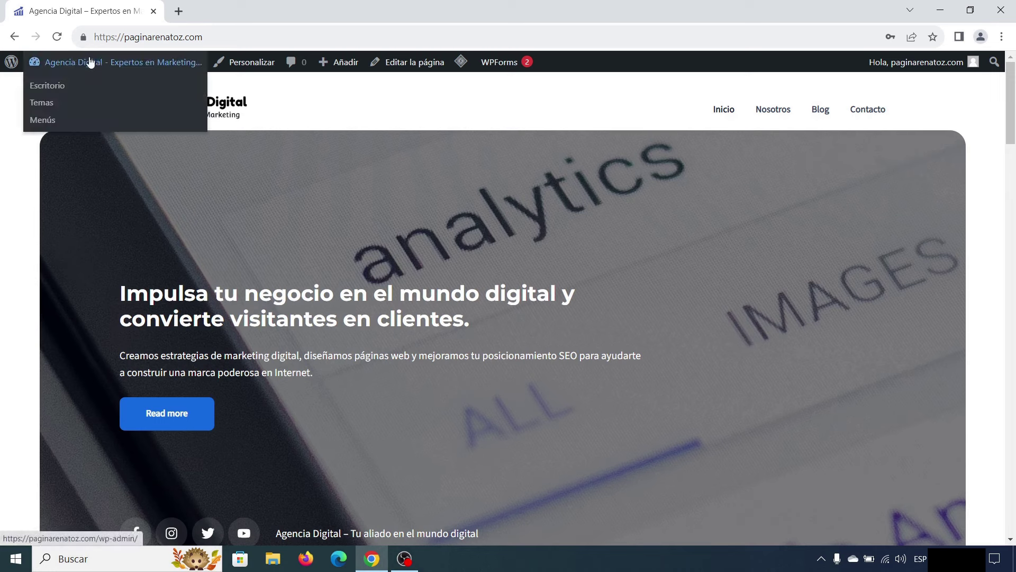
click(62, 89)
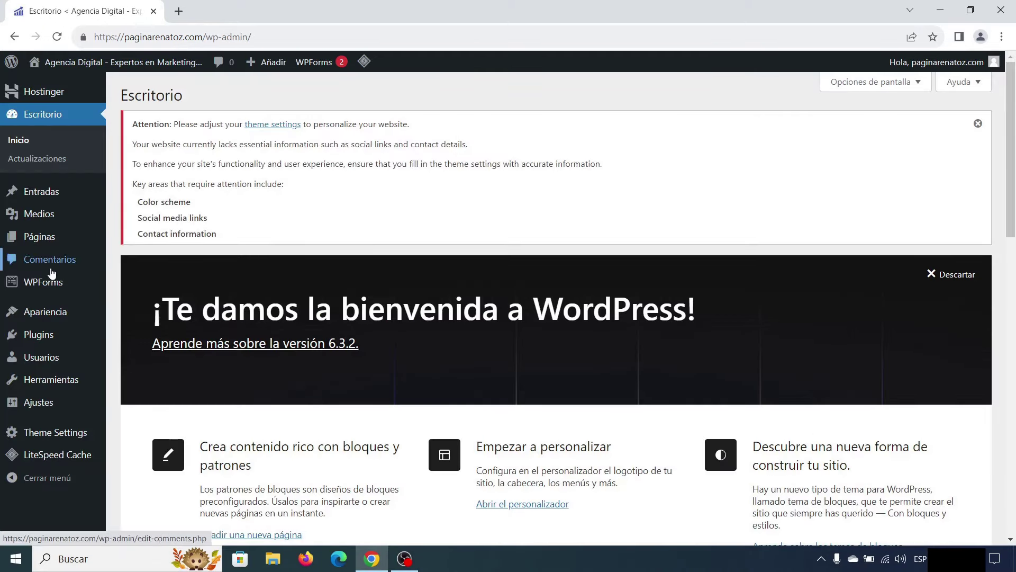
mouse_move(46, 339)
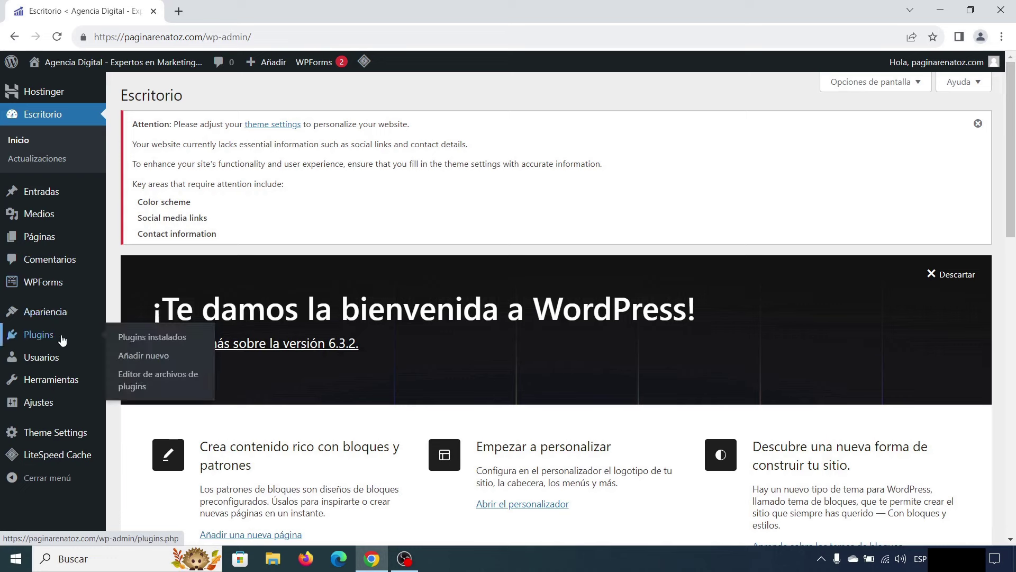
click(161, 357)
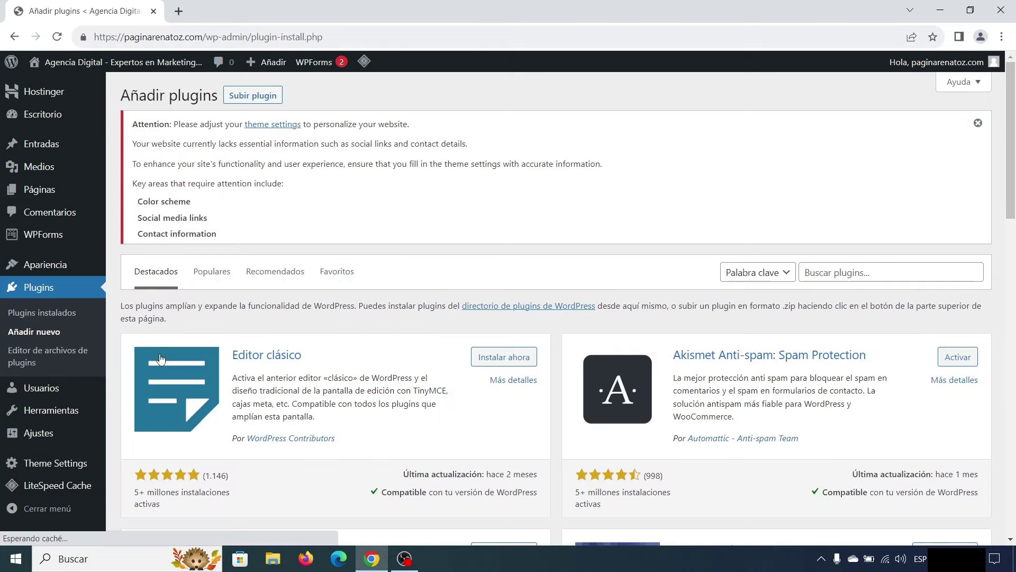
Step: Search the plugin directory for "loco translate", then install and activate the Loco Translate plugin
click(814, 273)
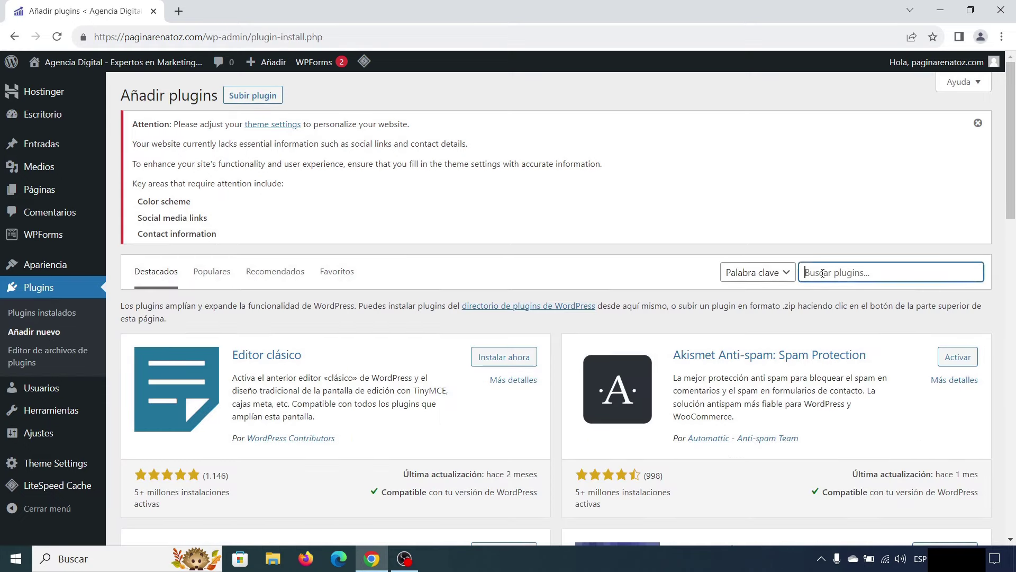
text(loco translate)
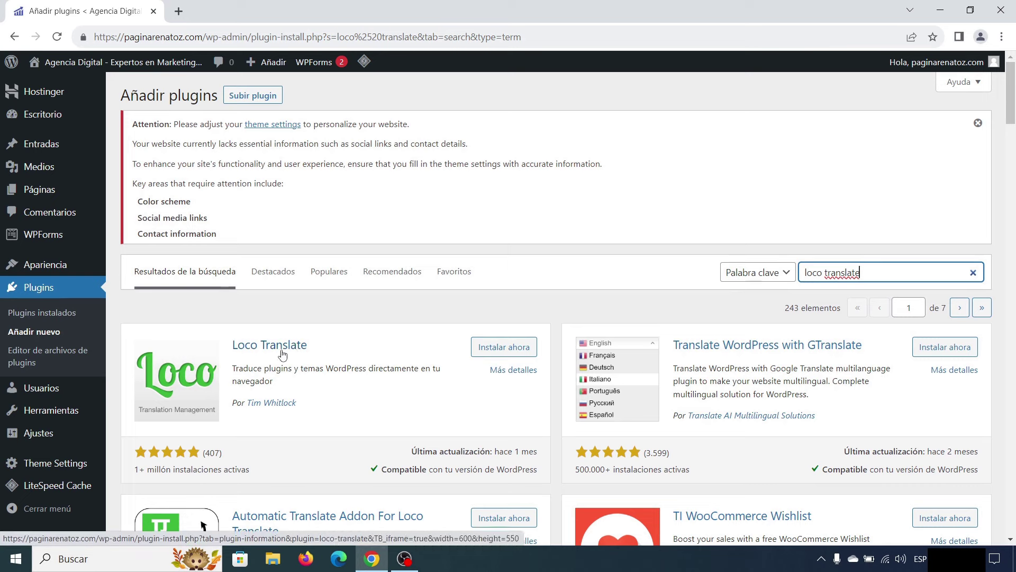
click(506, 349)
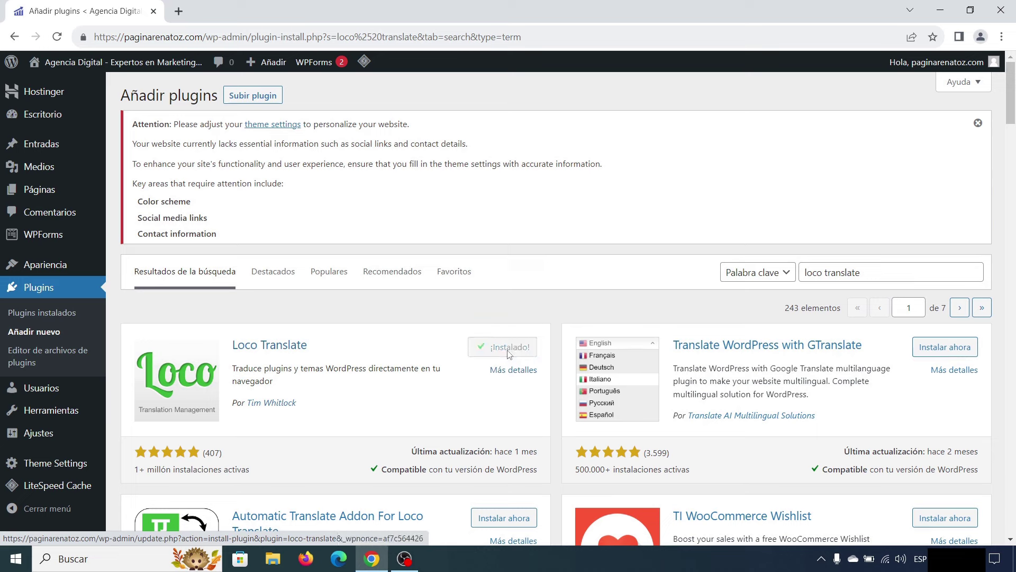
click(513, 349)
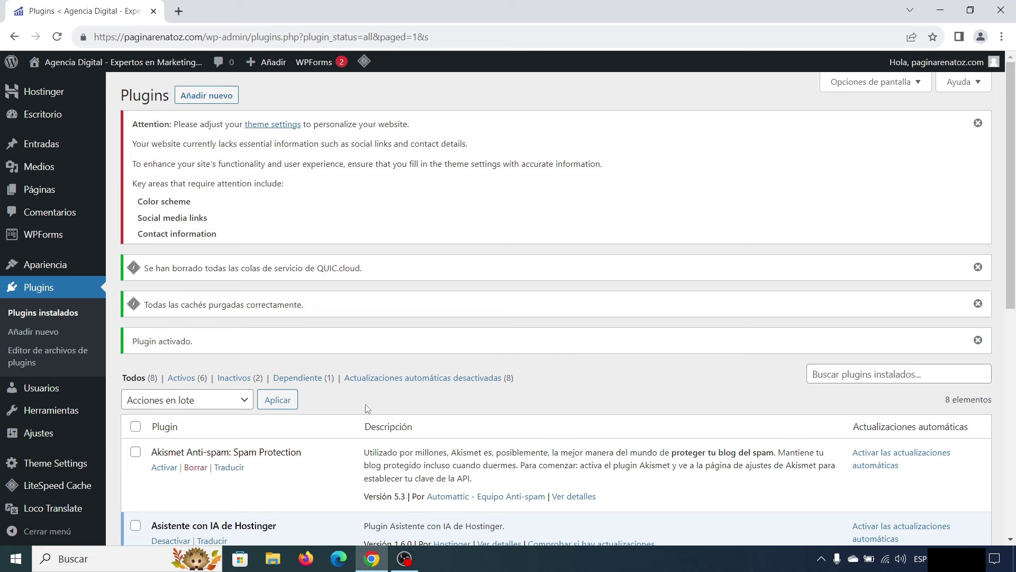
Step: Open Loco Translate's theme translations and select the Hostinger blog theme package
mouse_move(60, 512)
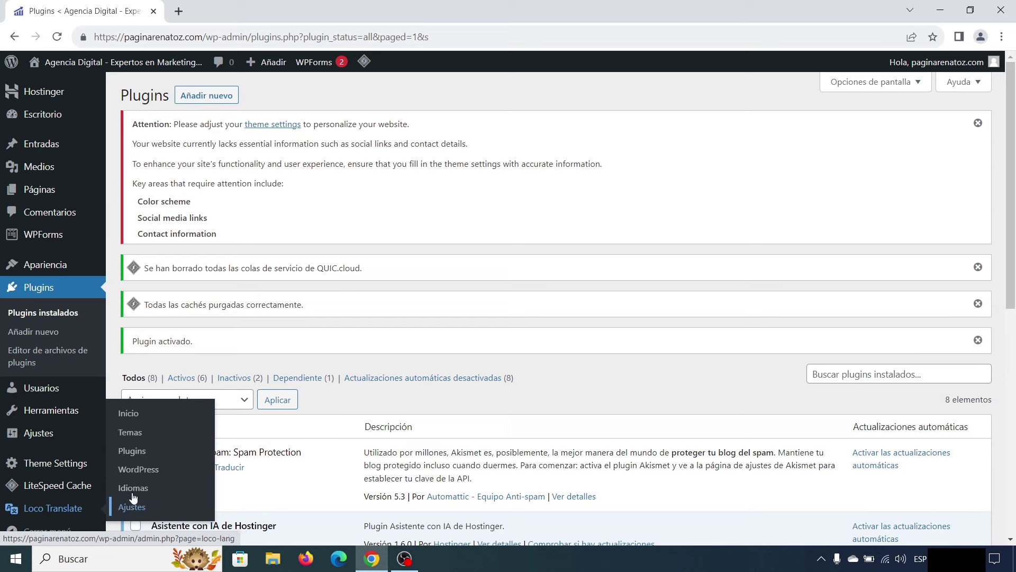
click(137, 432)
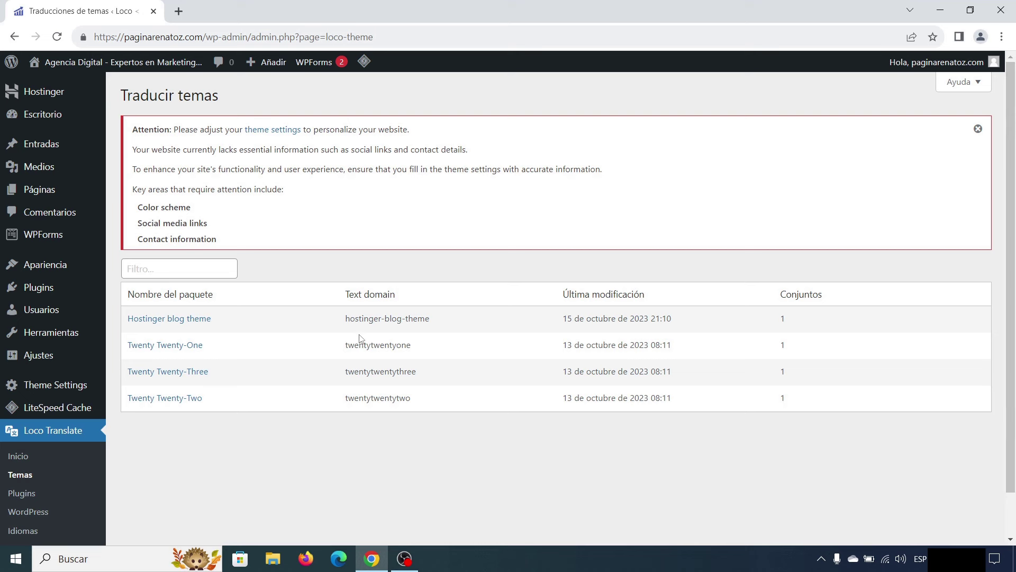
click(195, 324)
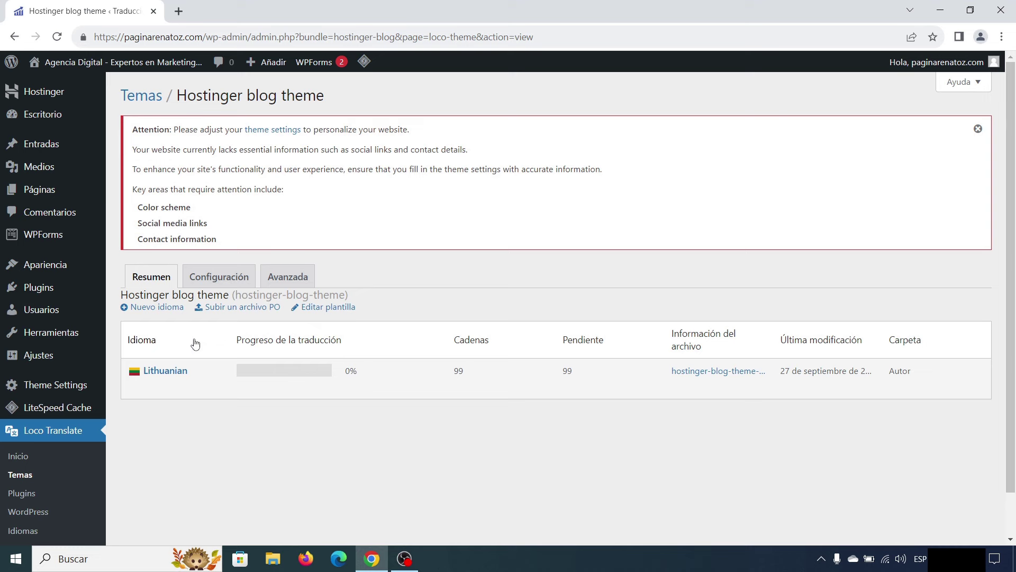
Step: Add Spanish (Spain) as a new language for the theme with the Personalizado file location and start translating
click(161, 308)
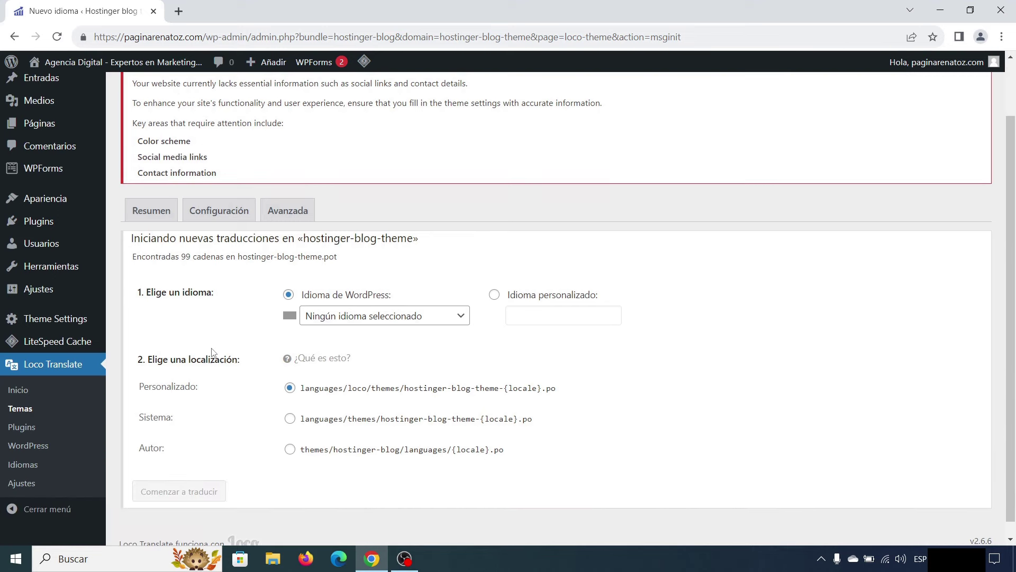
scroll(214, 352, down, 2)
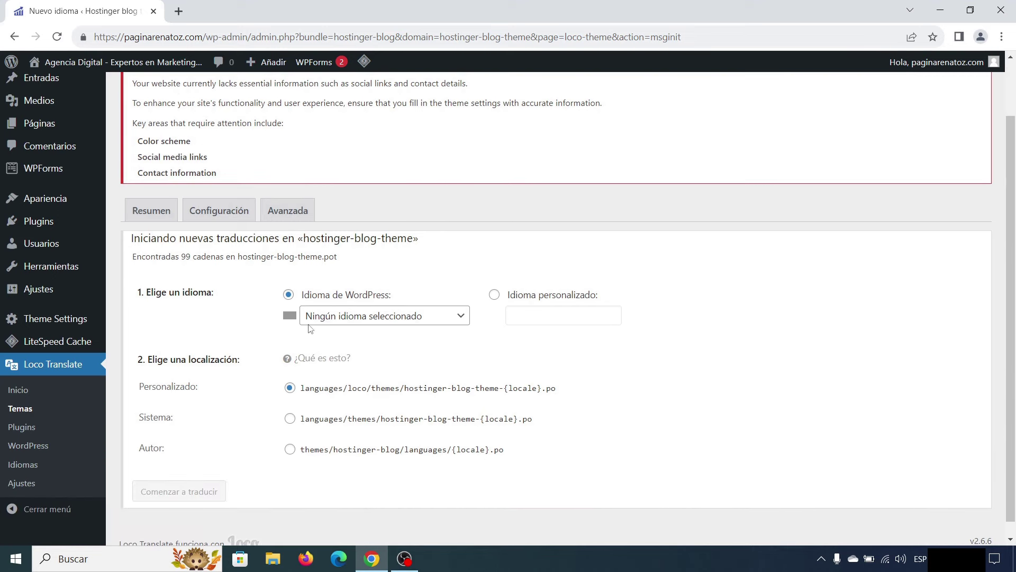
click(374, 320)
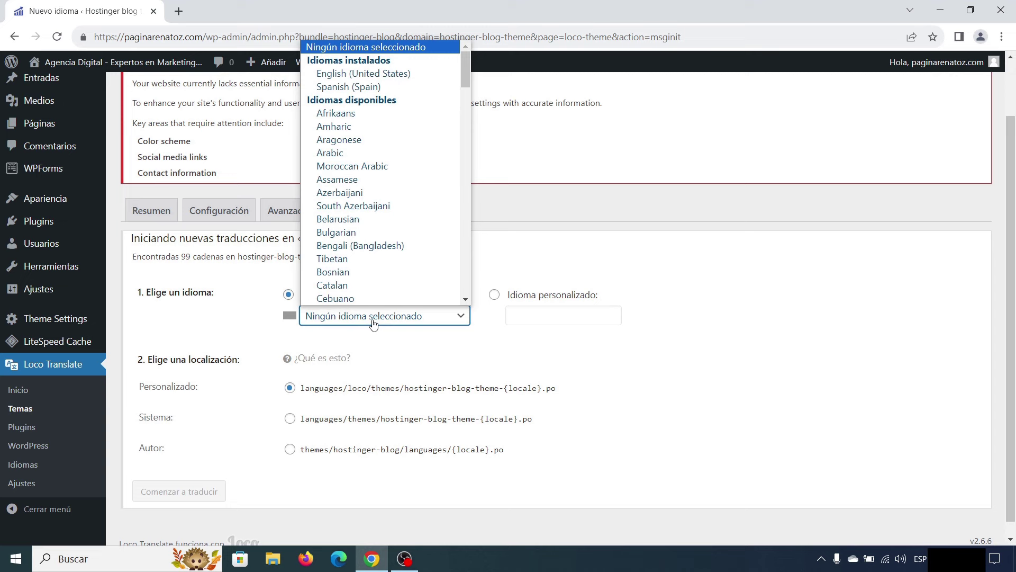
click(356, 87)
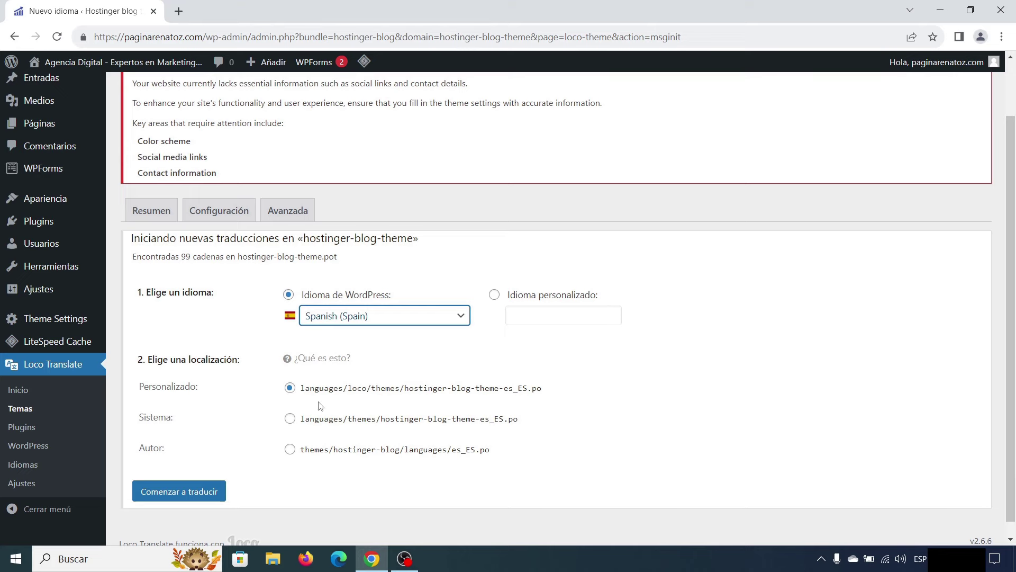
click(197, 493)
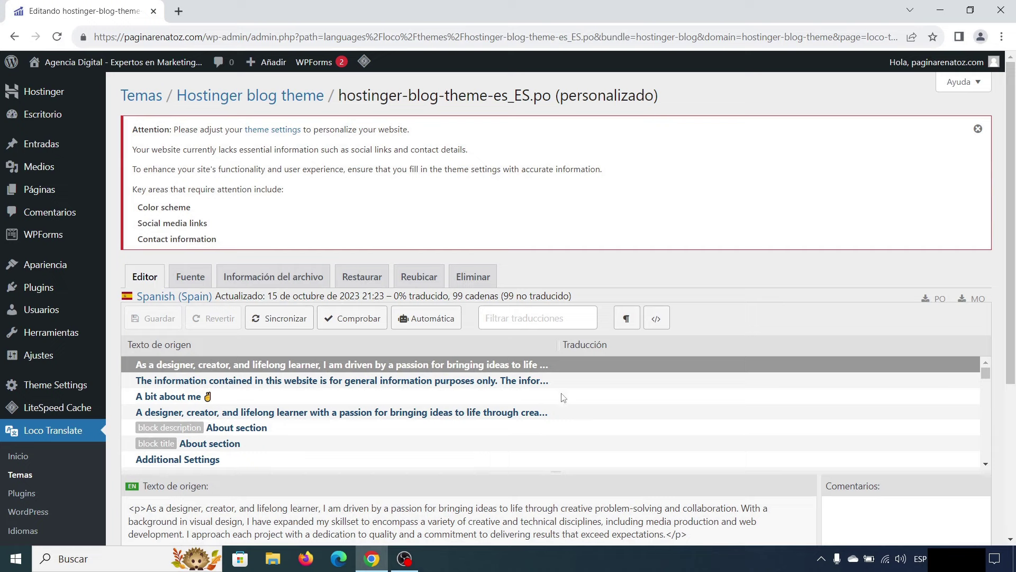
Step: Open the live site in a new browser tab and look over the home page for untranslated English text
scroll(563, 398, down, 2)
scroll(564, 398, down, 2)
scroll(563, 398, up, 5)
mouse_move(136, 67)
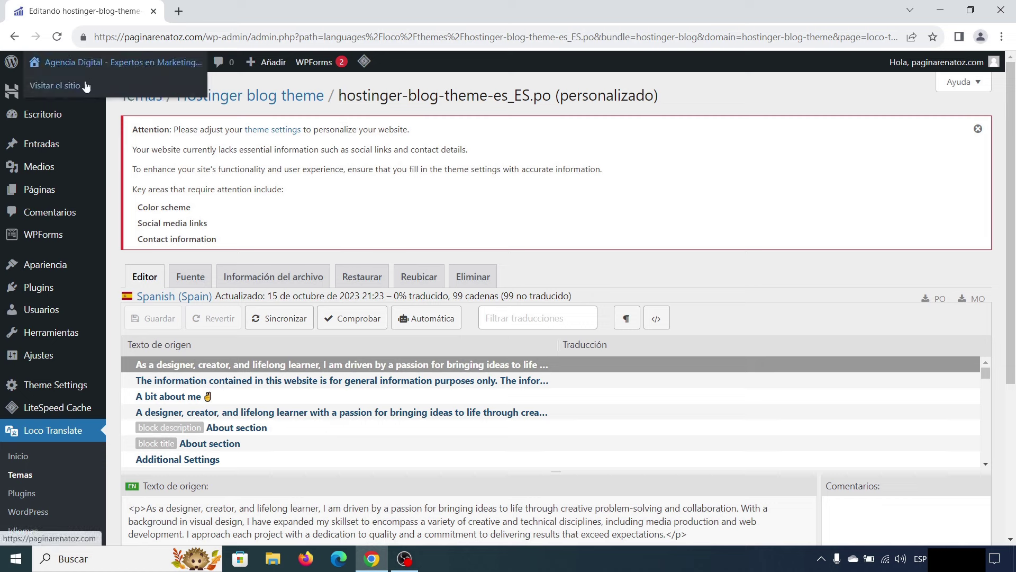
right_click(72, 89)
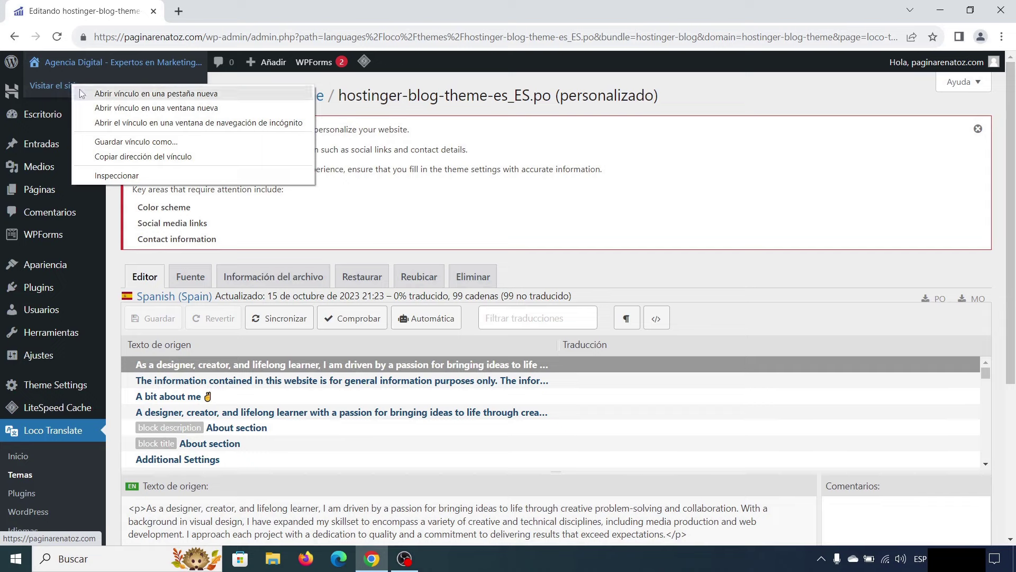
click(88, 93)
click(212, 6)
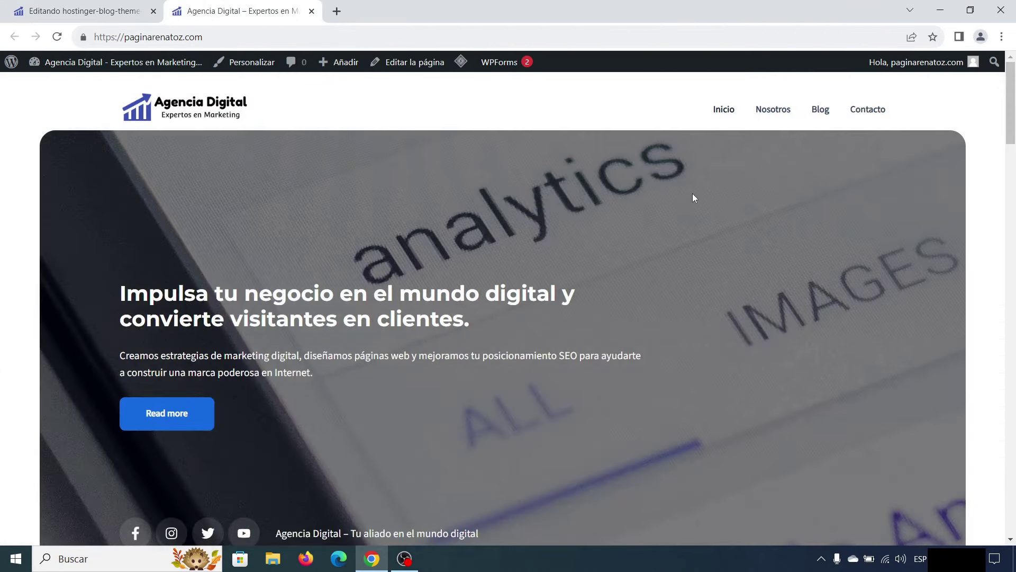
scroll(693, 194, down, 3)
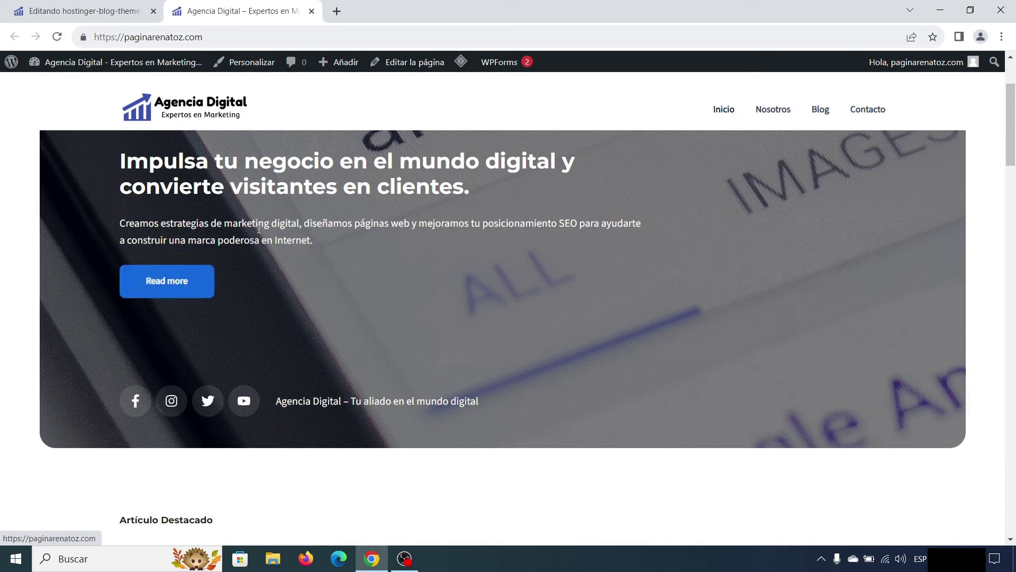
Step: Edit the Inicio page, change the hero section's "Read more" button text to "Leer más", and update the page
click(415, 64)
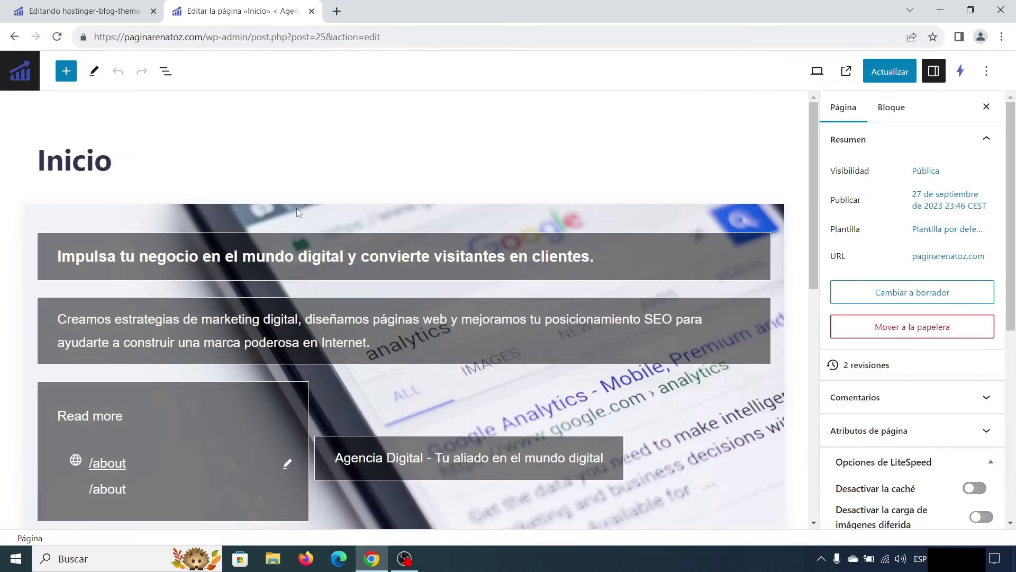
scroll(156, 280, down, 2)
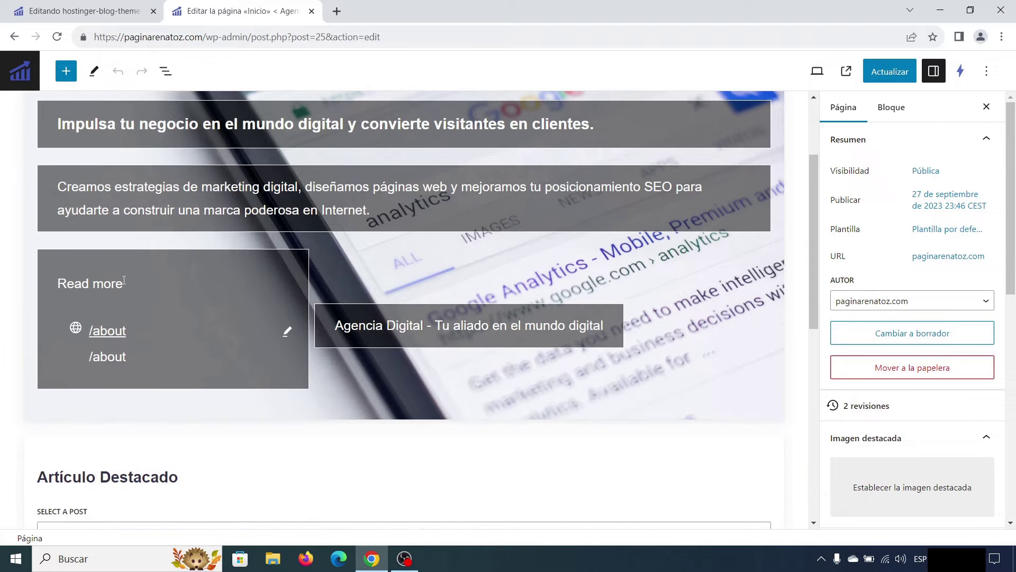
click(127, 278)
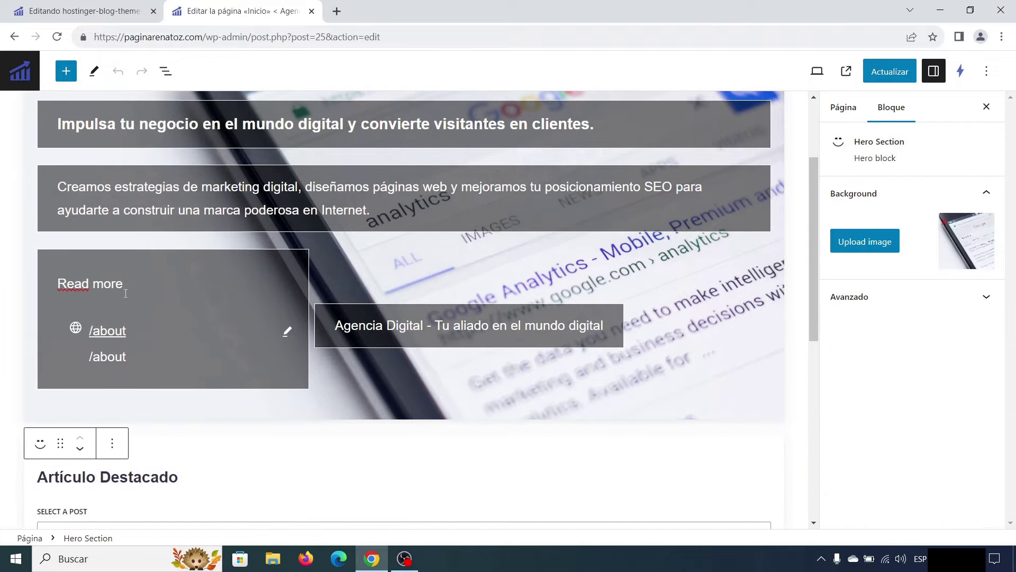
drag(130, 286, 63, 286)
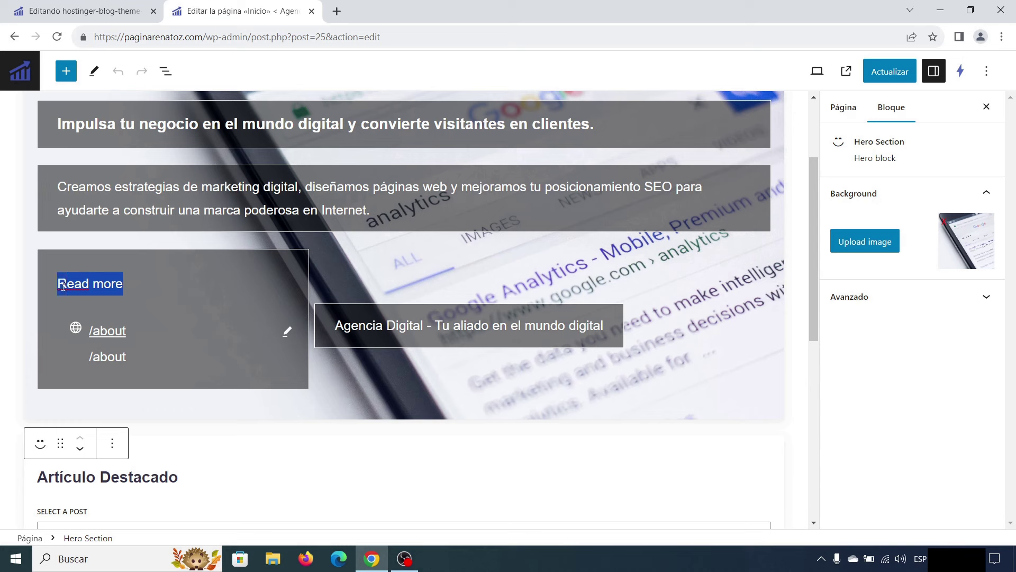
text(Leer más)
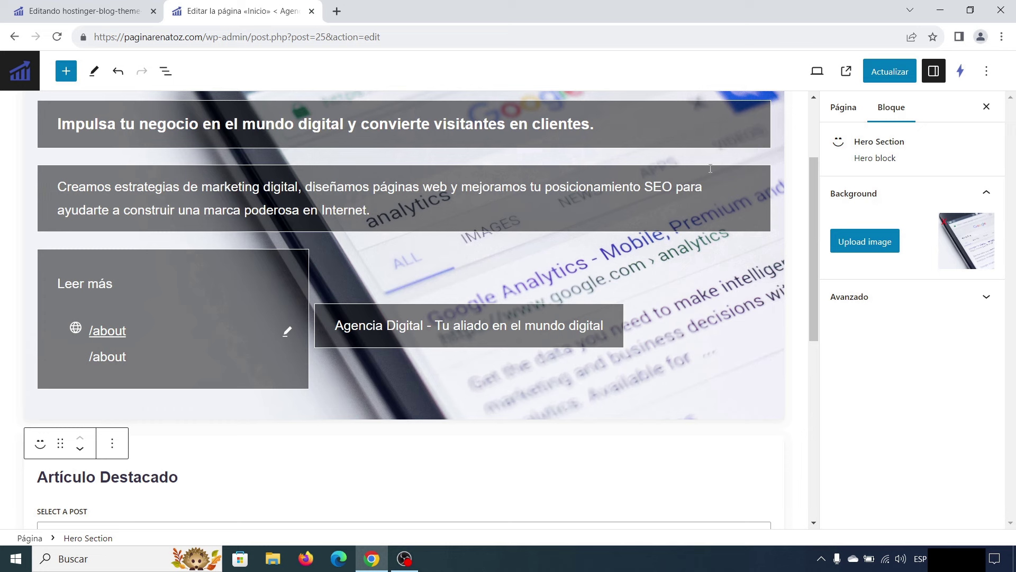
click(890, 78)
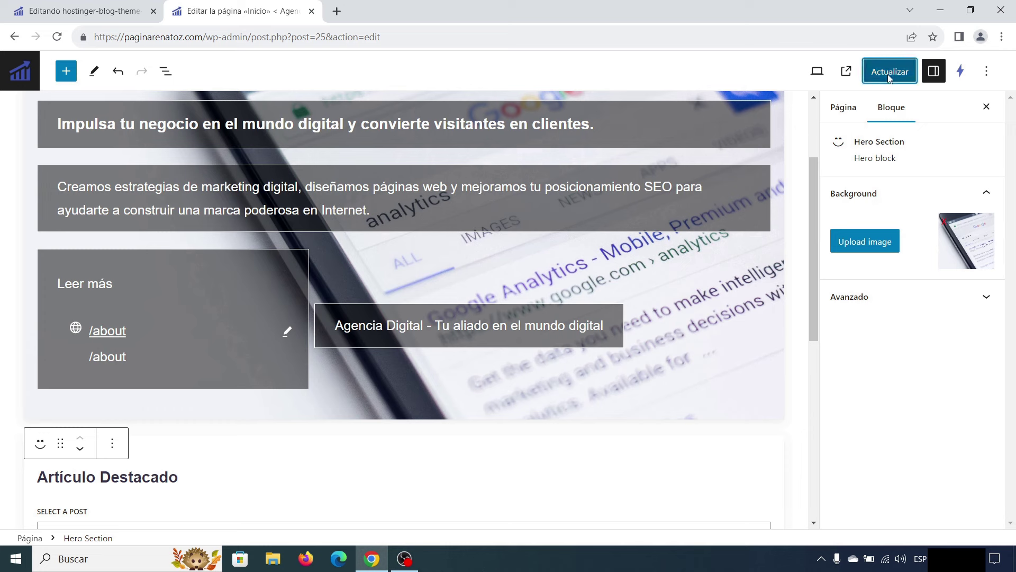
Step: Copy "View all" from the live home page's Últimos Artículos section and filter the theme's Spanish translations by it
click(144, 503)
scroll(655, 296, down, 10)
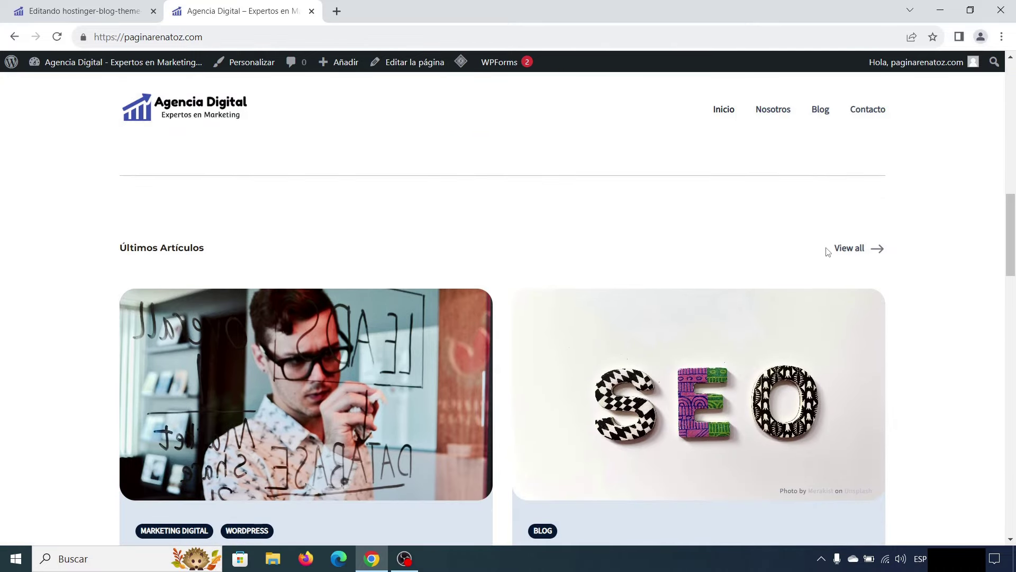
drag(834, 248, 868, 249)
key(ctrl+c)
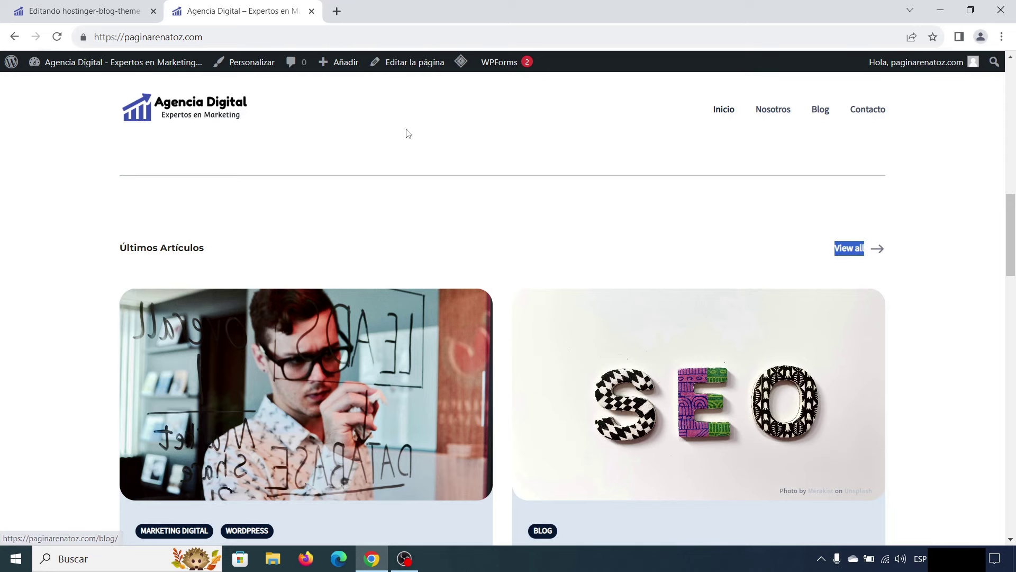
click(141, 19)
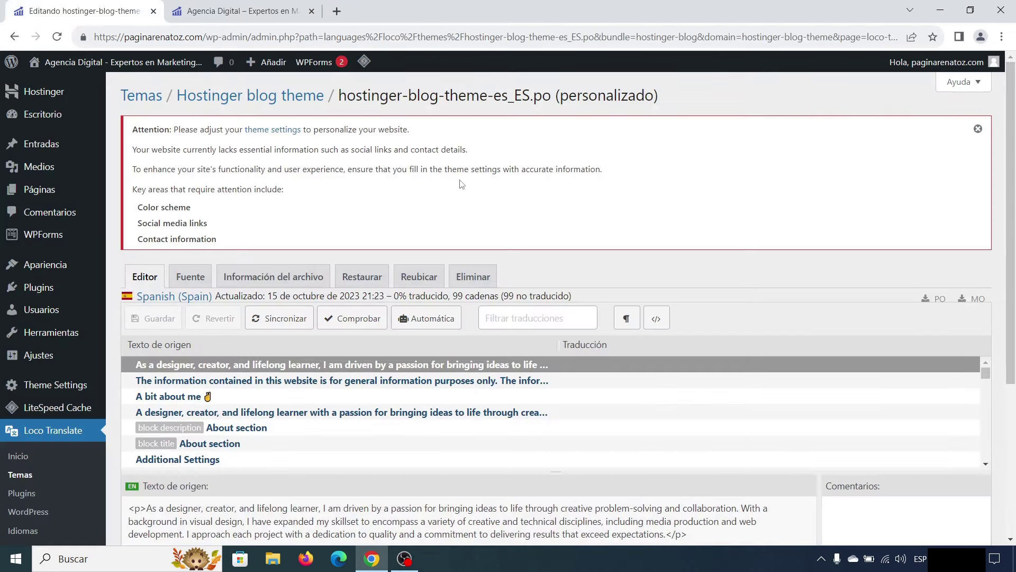
click(514, 312)
key(ctrl+v)
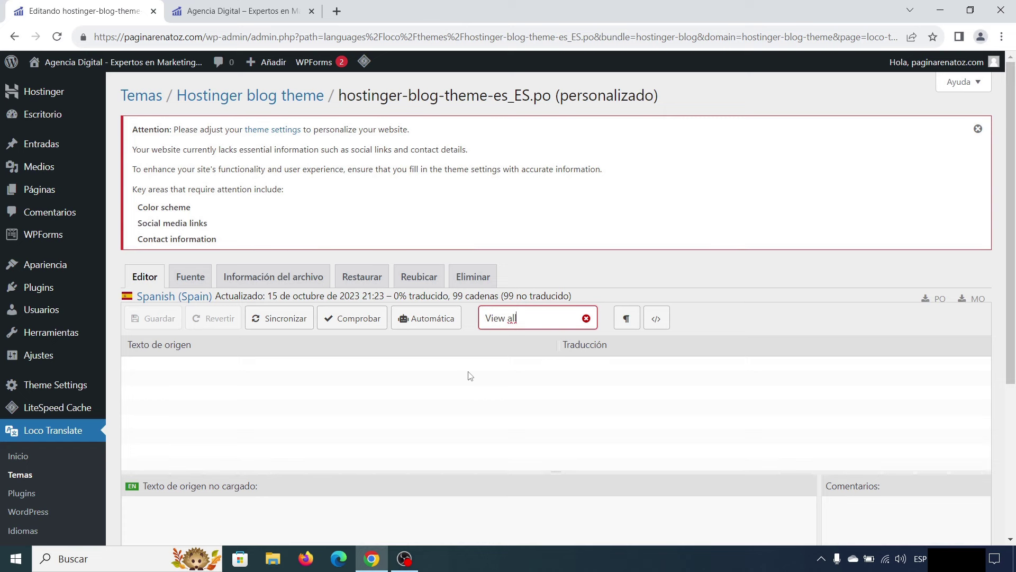
Step: Copy the "Email" label from the live home page's Boletín form and filter the theme's Spanish translations by it
click(254, 10)
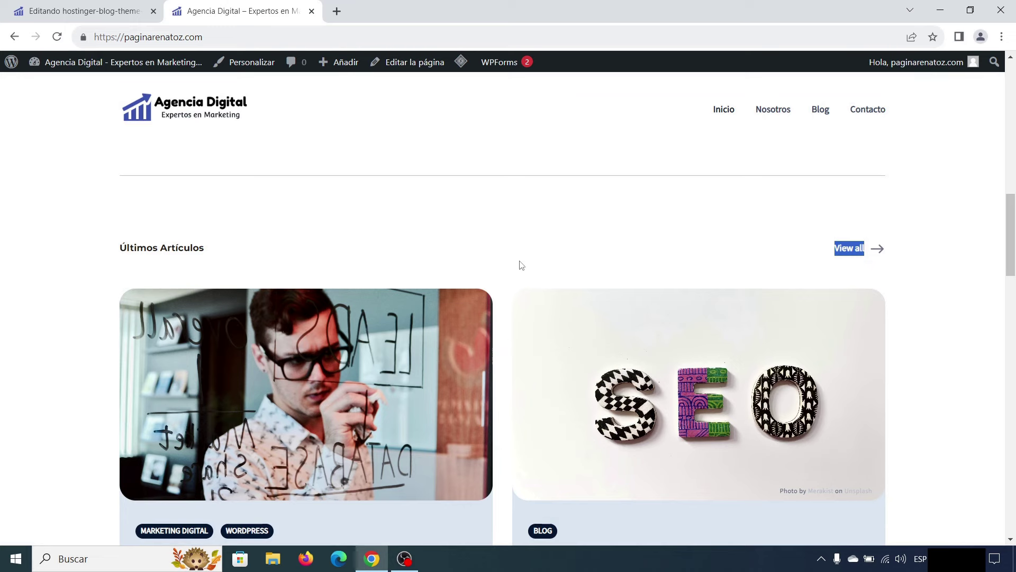
scroll(520, 264, down, 10)
scroll(520, 267, down, 3)
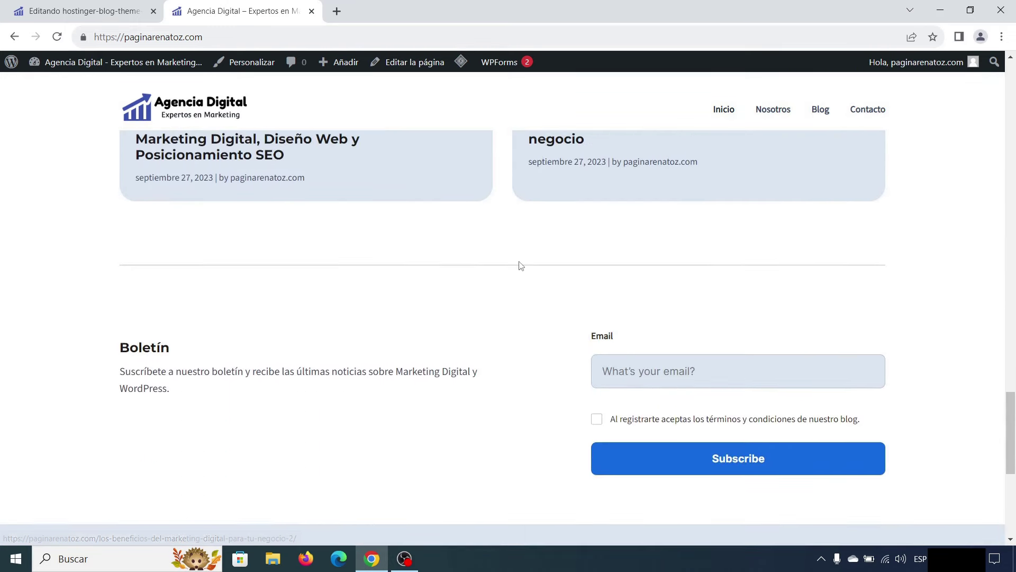
drag(629, 272, 593, 273)
key(ctrl+c)
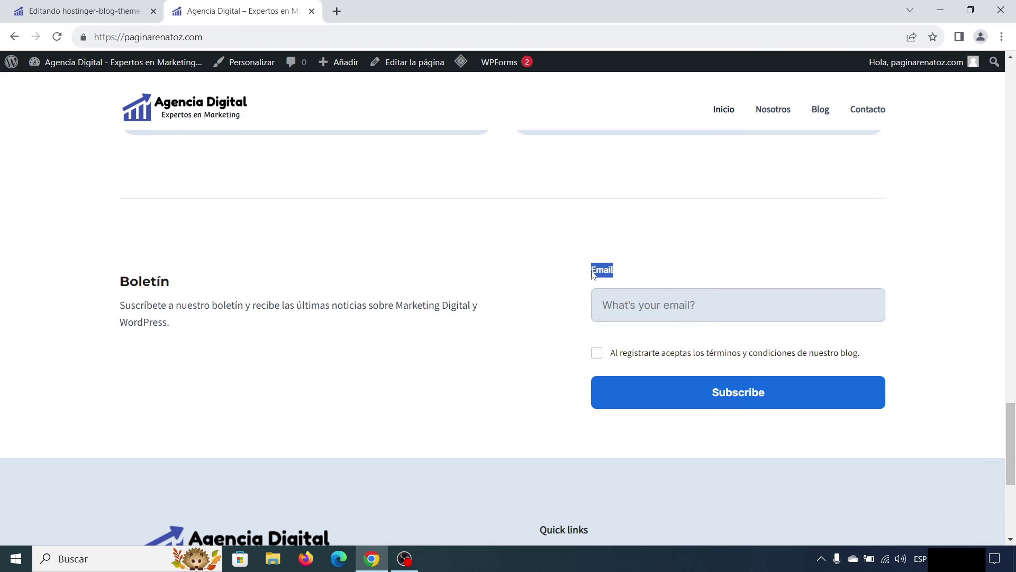
click(117, 5)
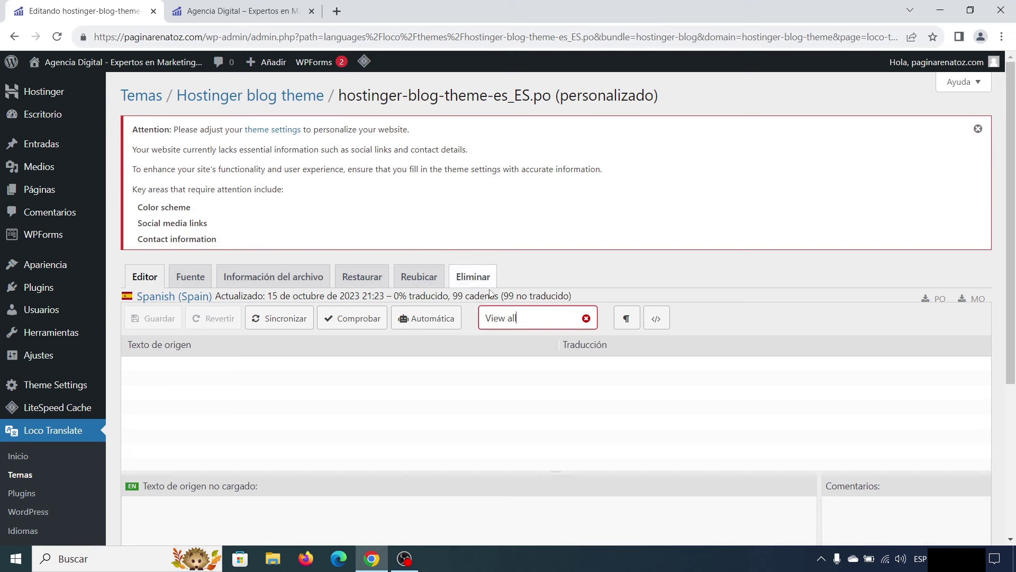
drag(528, 315, 486, 318)
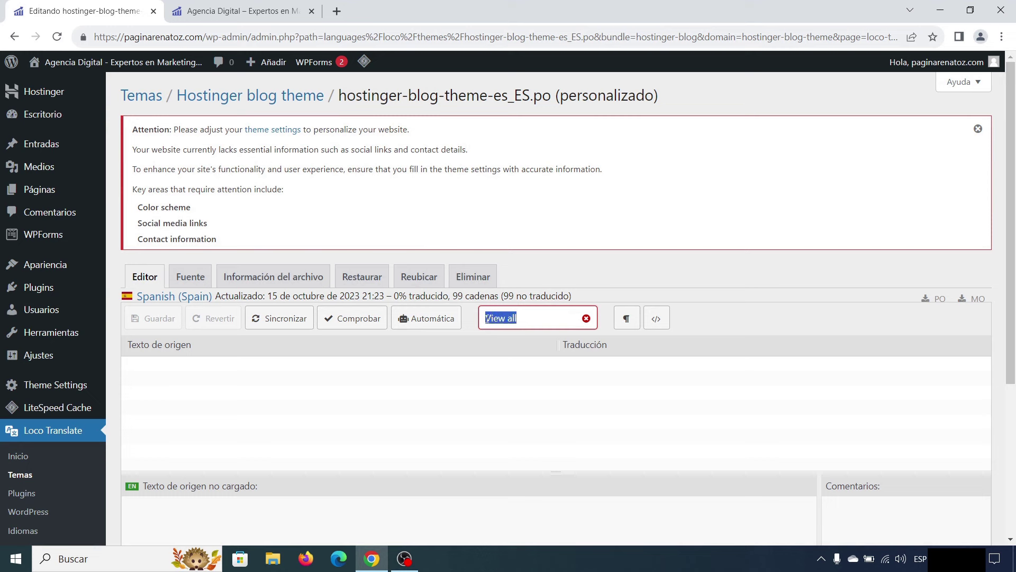
key(ctrl+v)
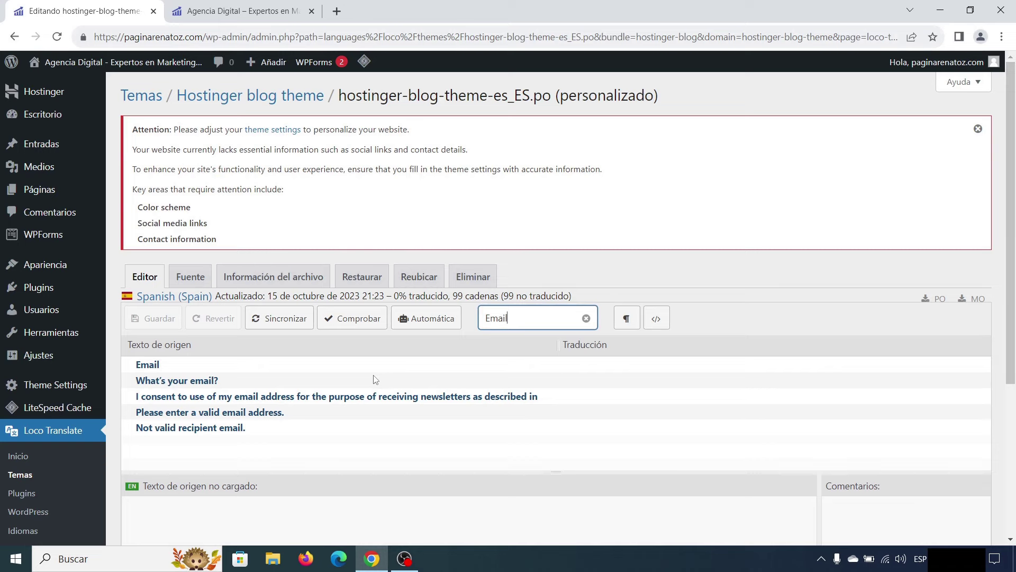
Step: Translate the source string "Email" as "Correo Electrónico"
click(609, 365)
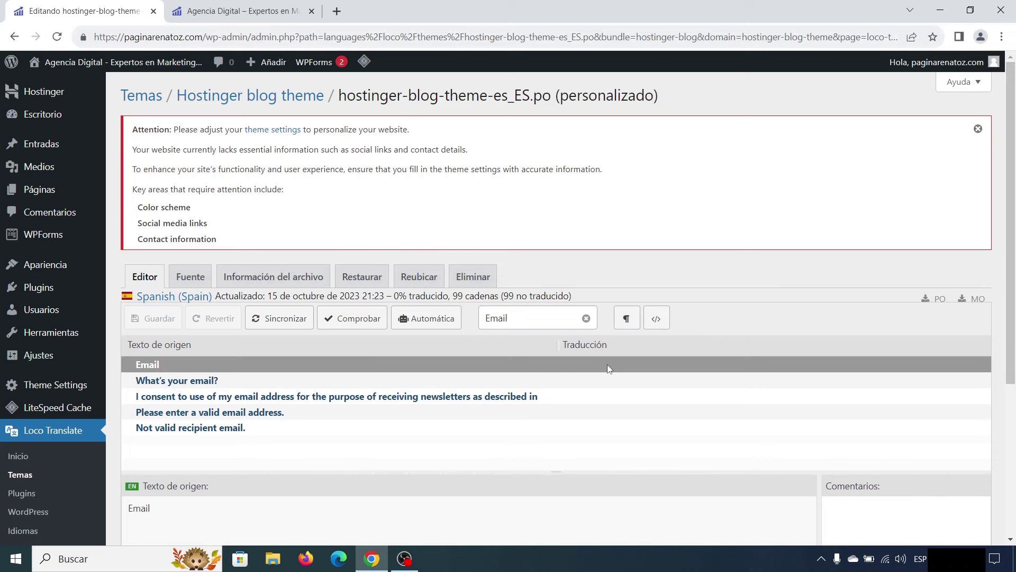
scroll(764, 397, down, 2)
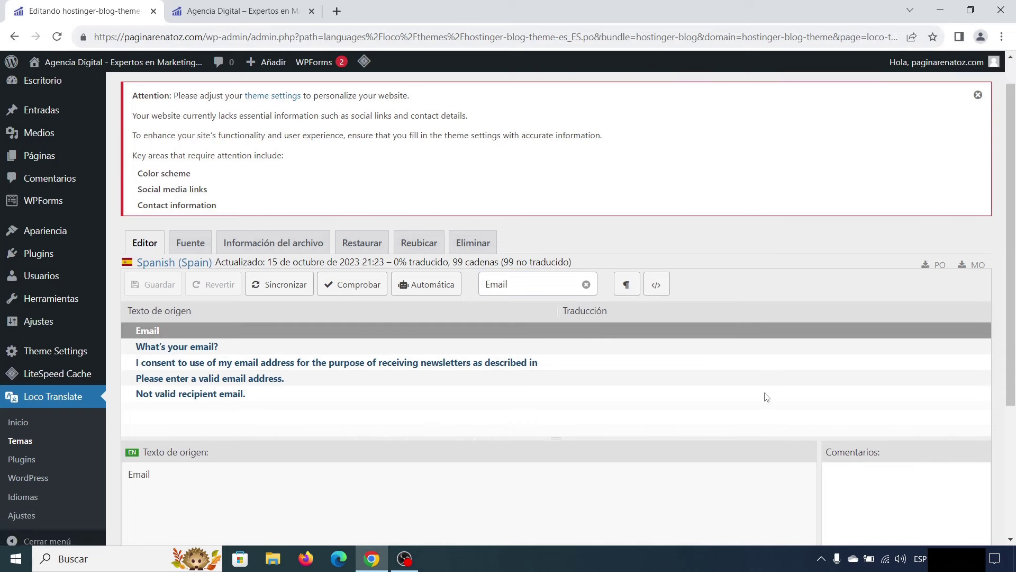
scroll(764, 397, down, 1)
click(372, 482)
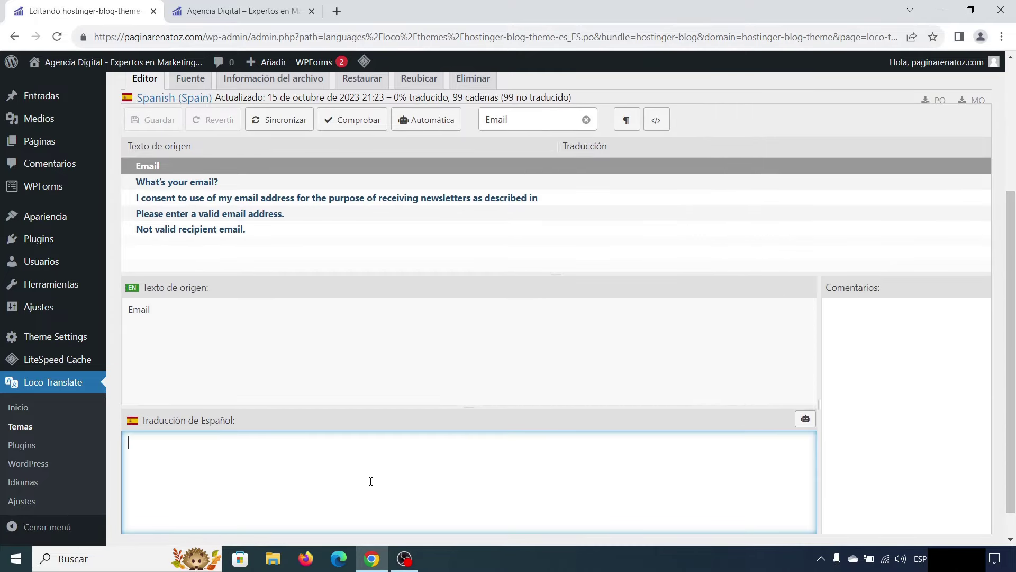
text(Correo Electrónico)
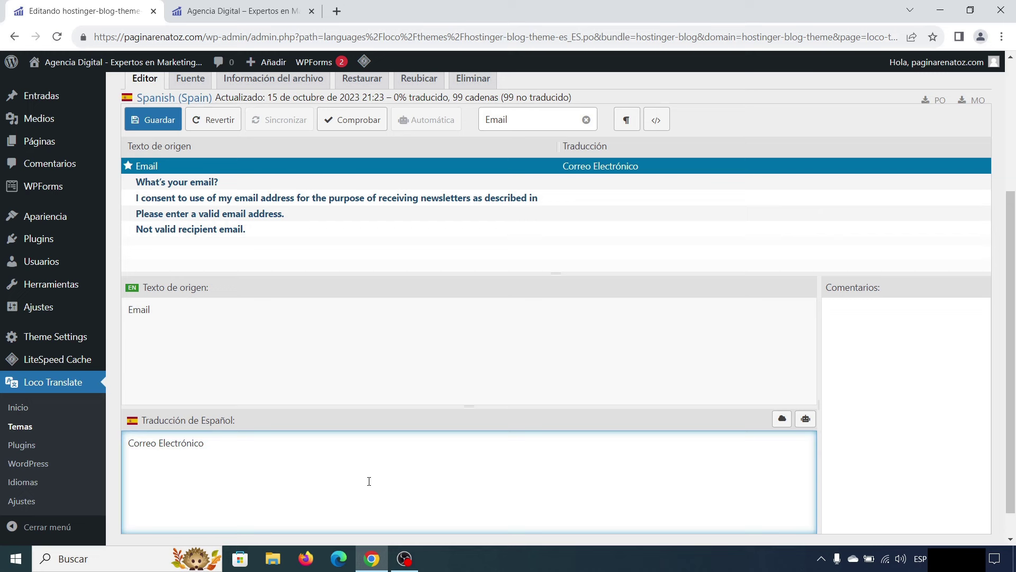
Step: Translate the source string "What's your email?" as "¿Cuál es tu correo electrónico?"
click(522, 182)
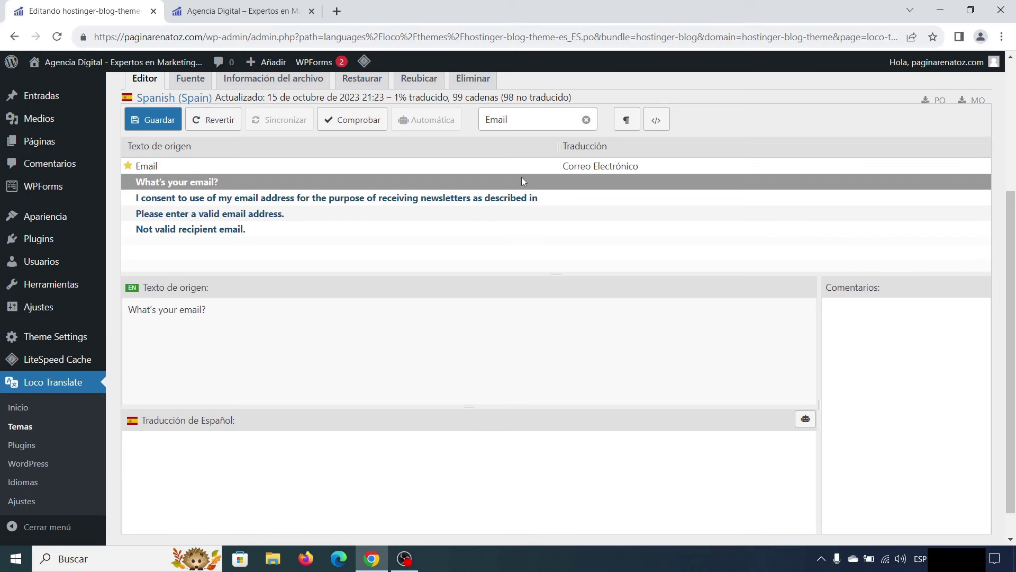
click(303, 451)
text(¿?)
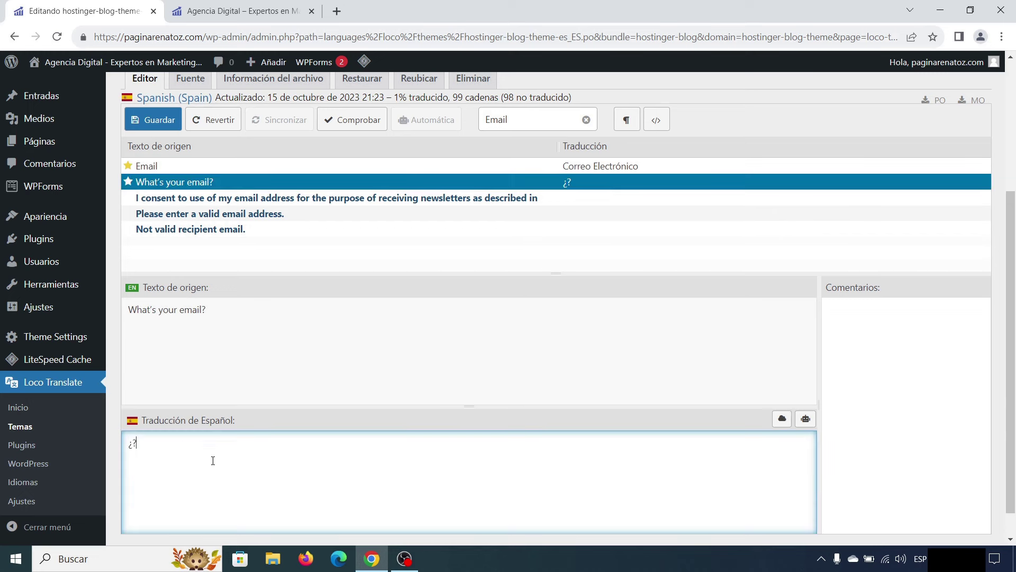
key(Left)
text(Cuál es tu correo electrónico)
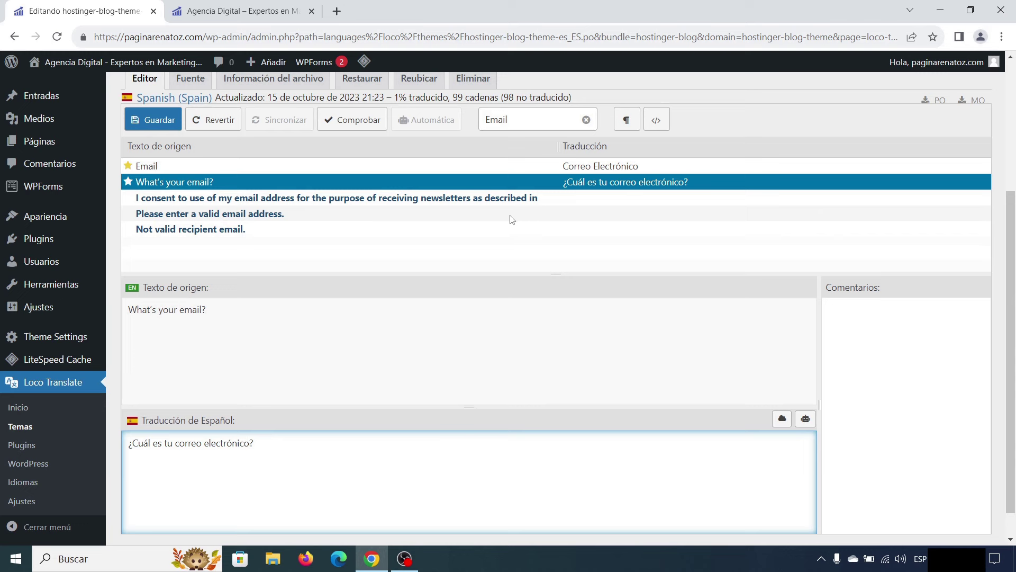
Step: Translate the source string "Please enter a valid email address." as "Por favor escribe un correo electrónico válido."
click(599, 214)
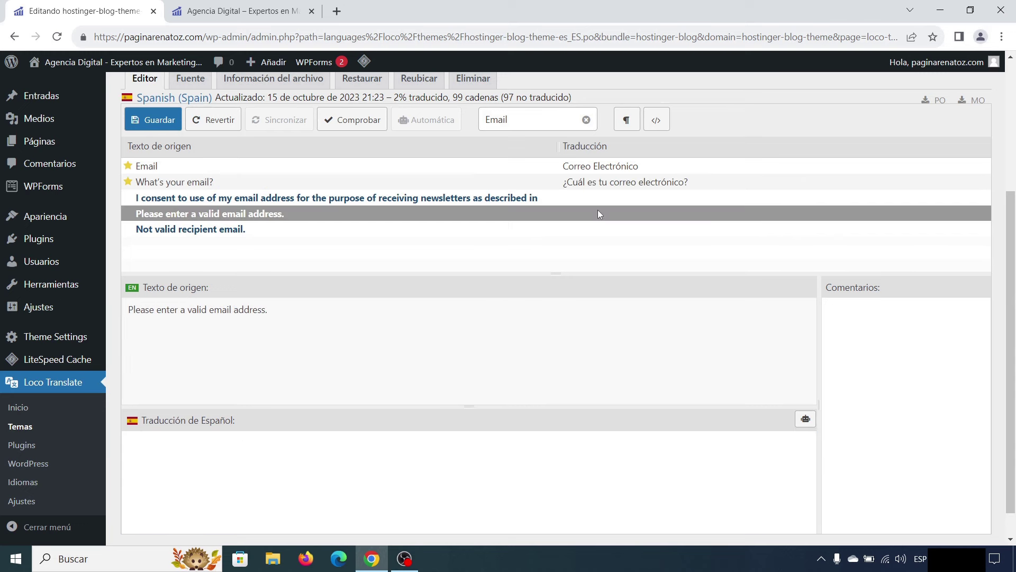
click(266, 451)
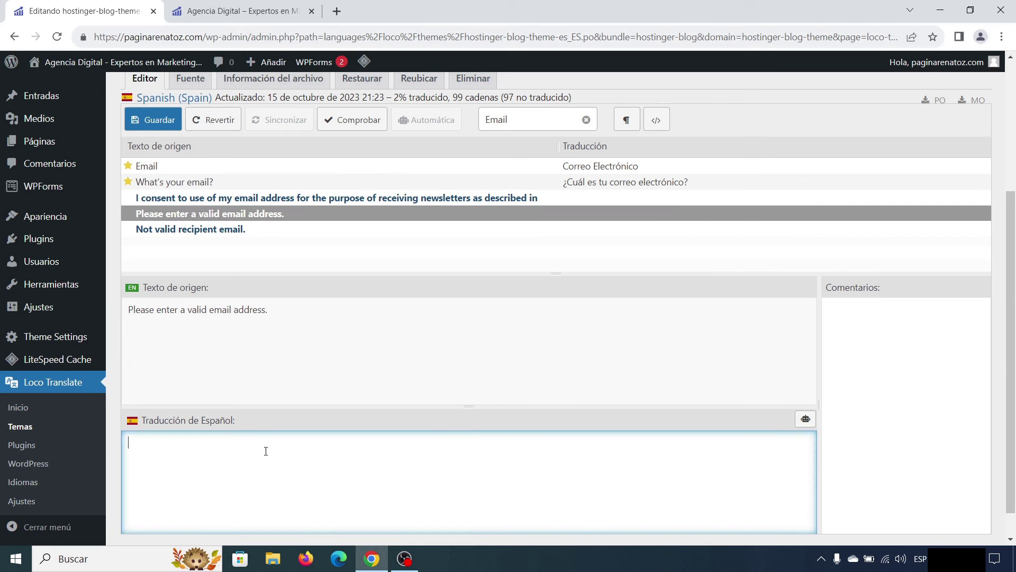
text(Por favor escribe un correo electrónico válido)
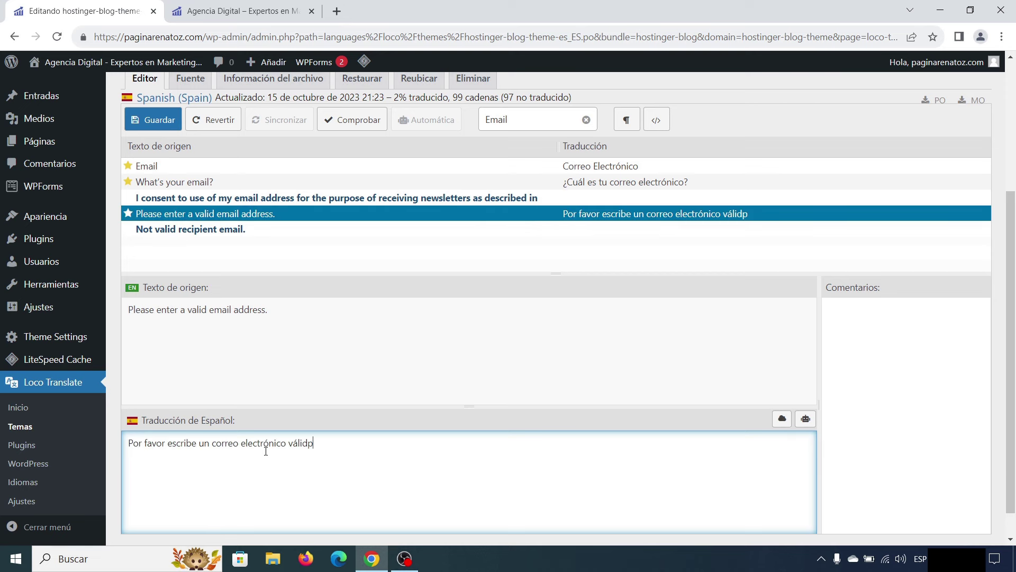
key(BackSpace)
text(o.)
Step: Translate the source string "Not valid recipient email." as "Correo electrónico no válido."
click(494, 229)
click(263, 460)
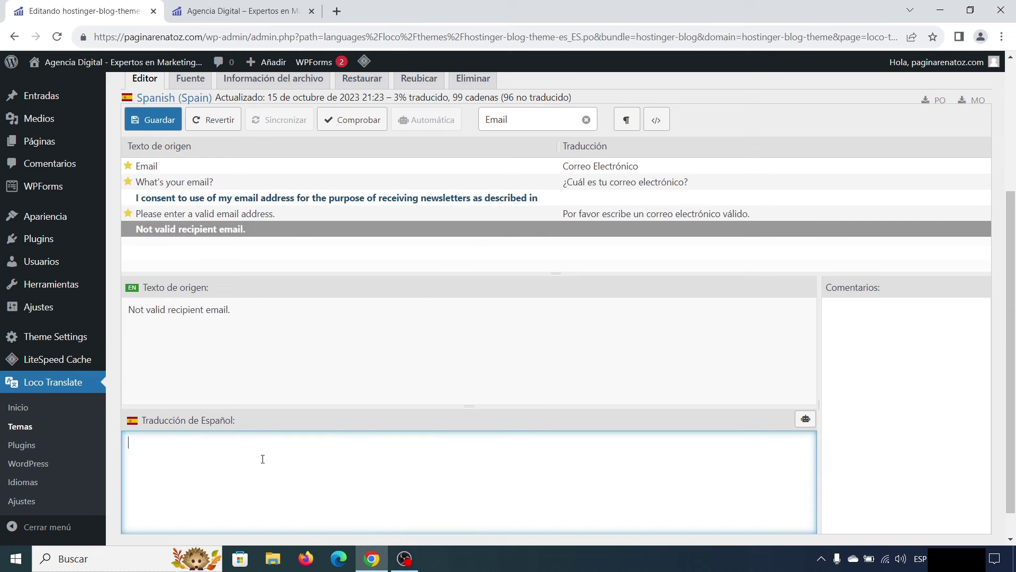
text(Correo electrónico no válido.)
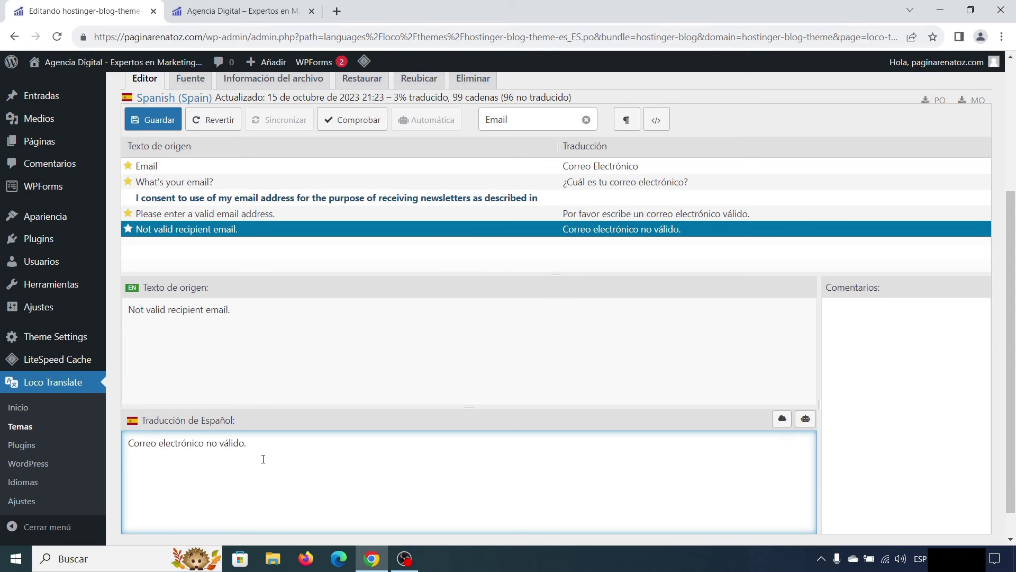
Step: Compare the newsletter consent source string with the text of the Boletín form on the live home page
click(413, 199)
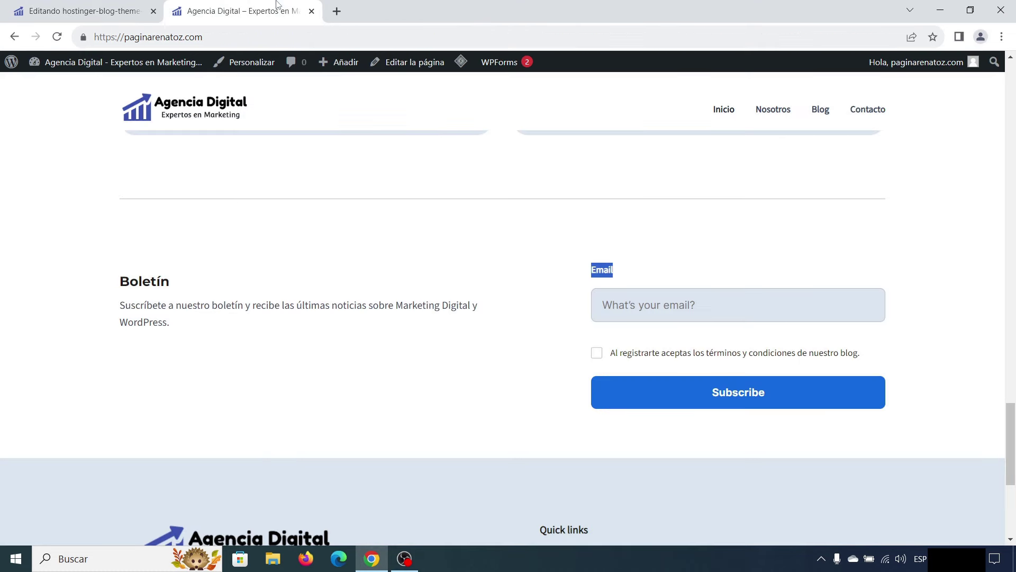
click(281, 10)
click(722, 339)
click(84, 11)
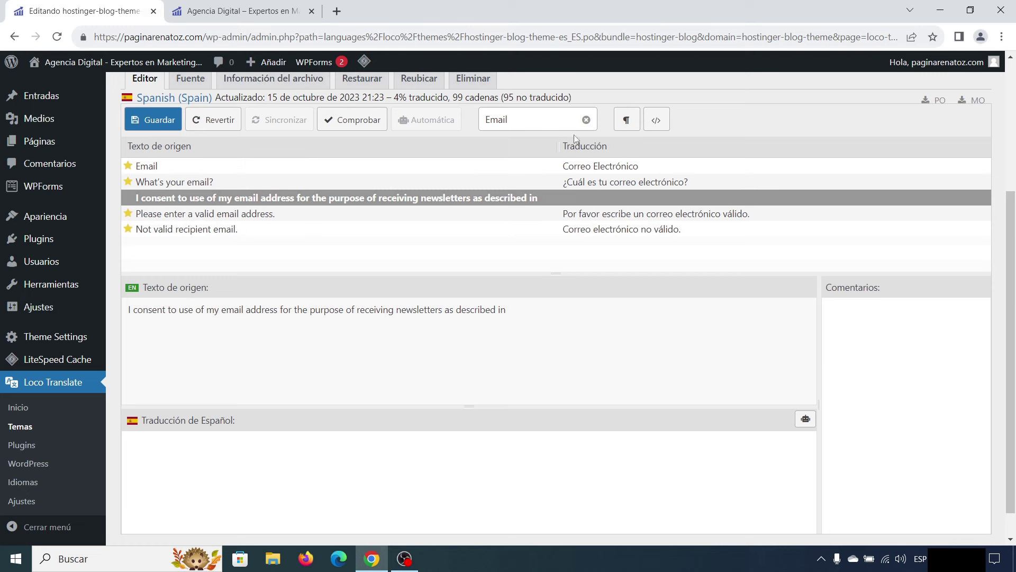
Step: Filter the theme's strings by "sub" and translate "Subscribe" as "Suscríbete"
drag(528, 120, 486, 118)
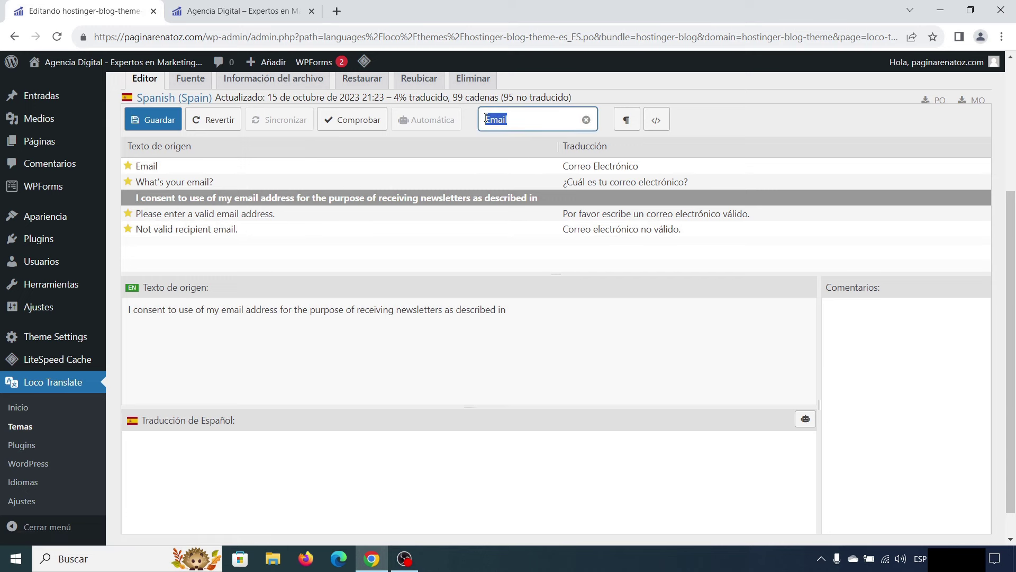
text(sub)
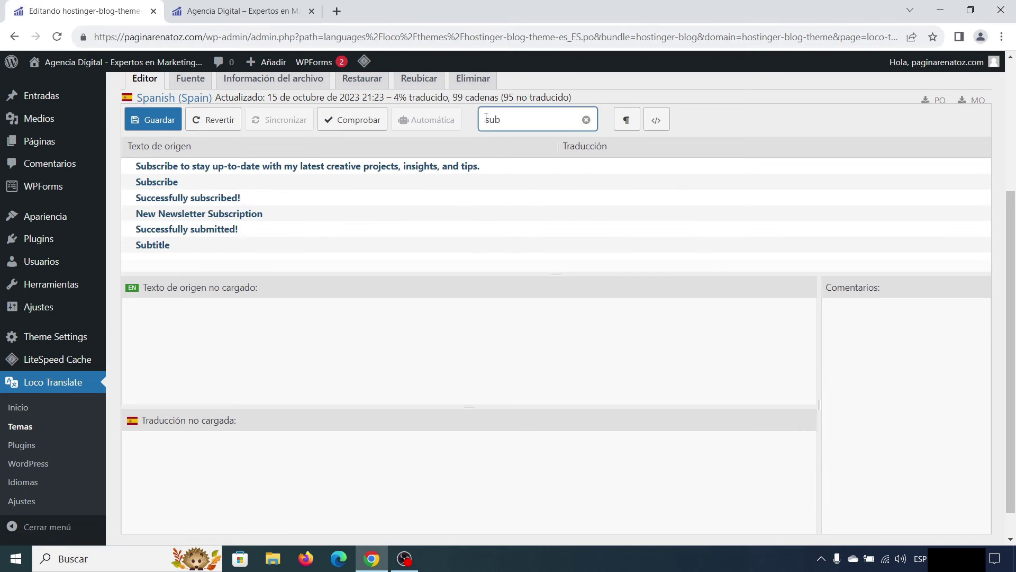
click(417, 182)
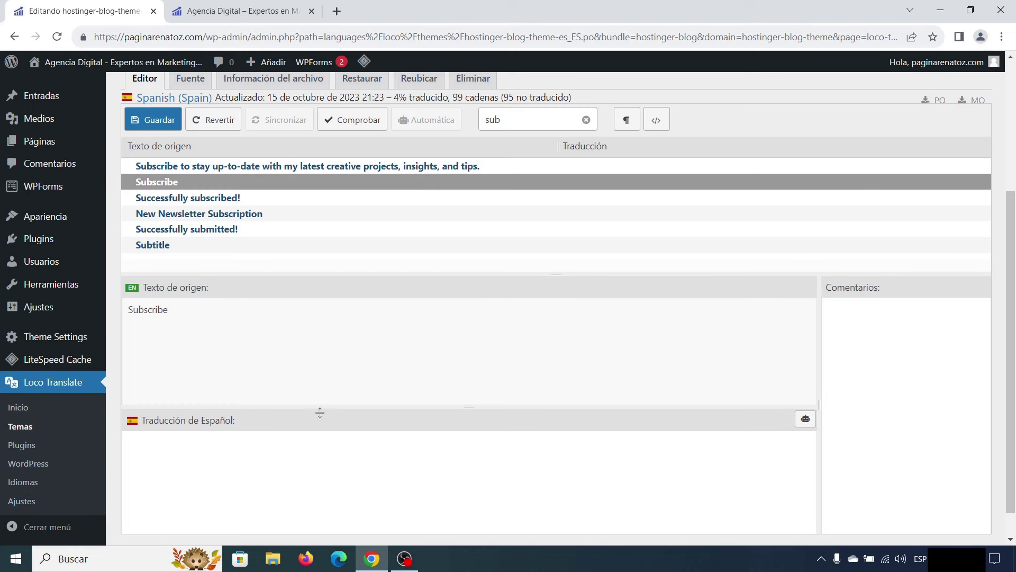
click(257, 461)
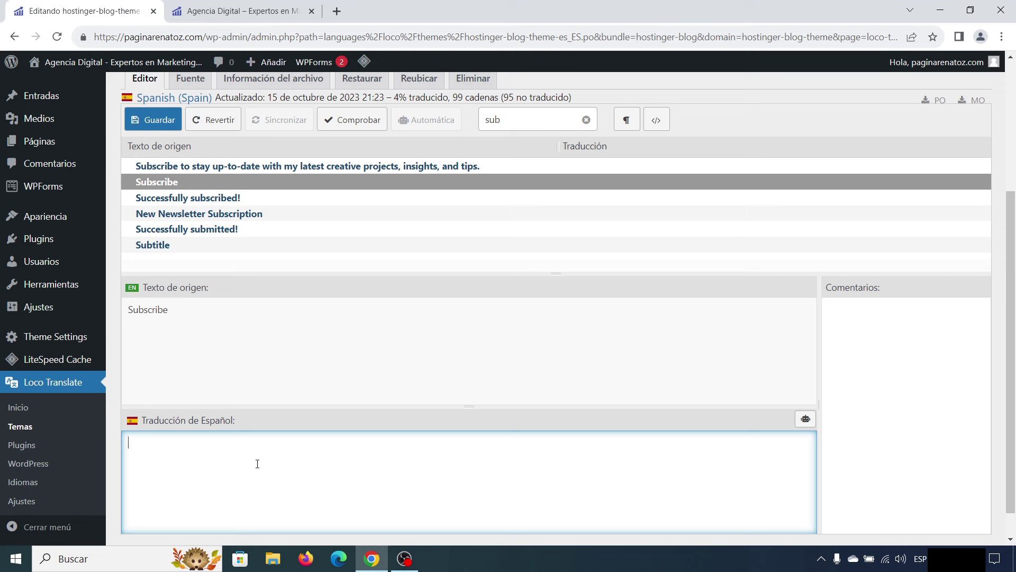
text(Suscríbete)
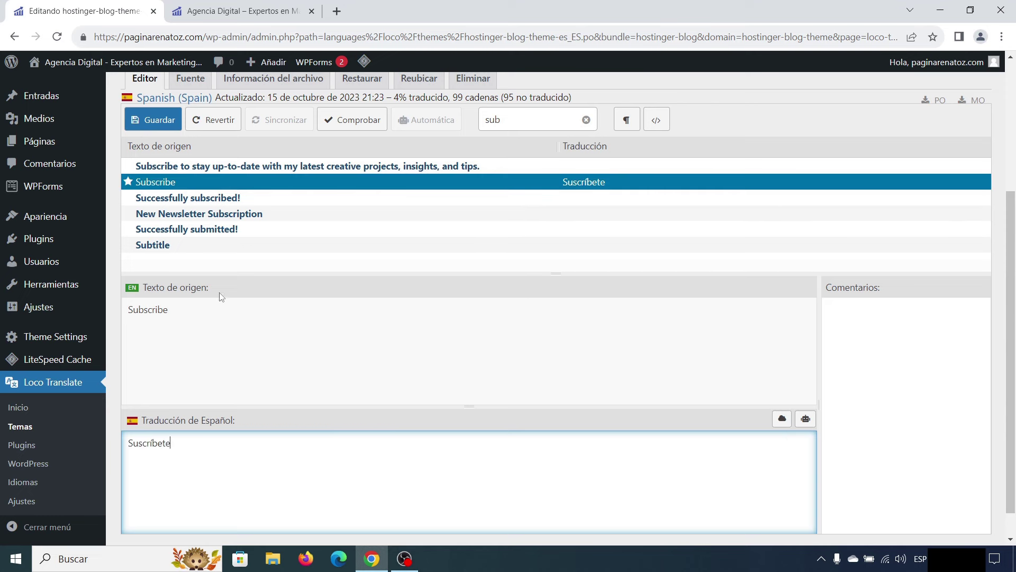
Step: Translate the source string "Successfully subscribed!" as "Suscripción satisfactoria."
click(223, 199)
click(238, 461)
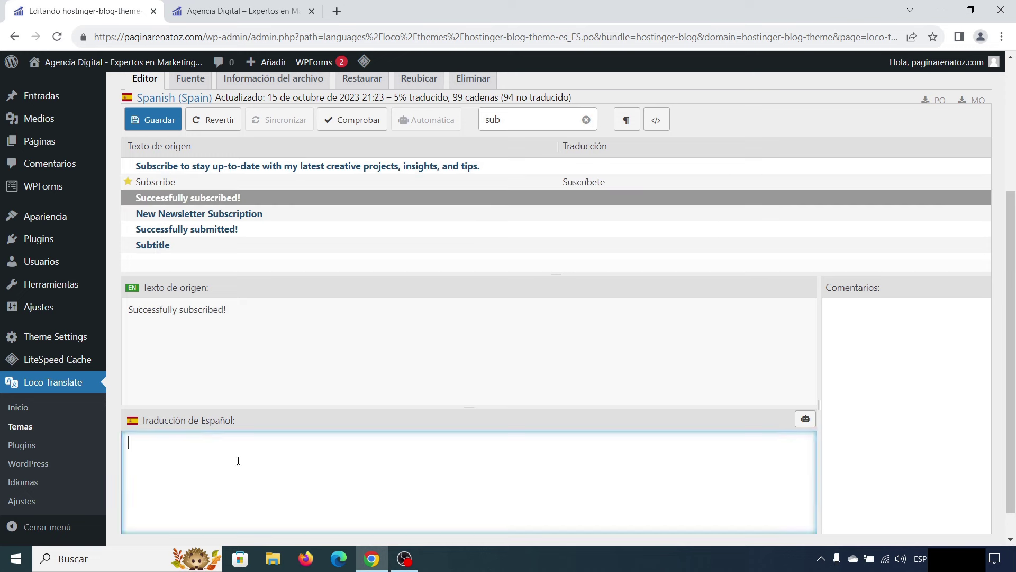
text(Suscripción satisfa)
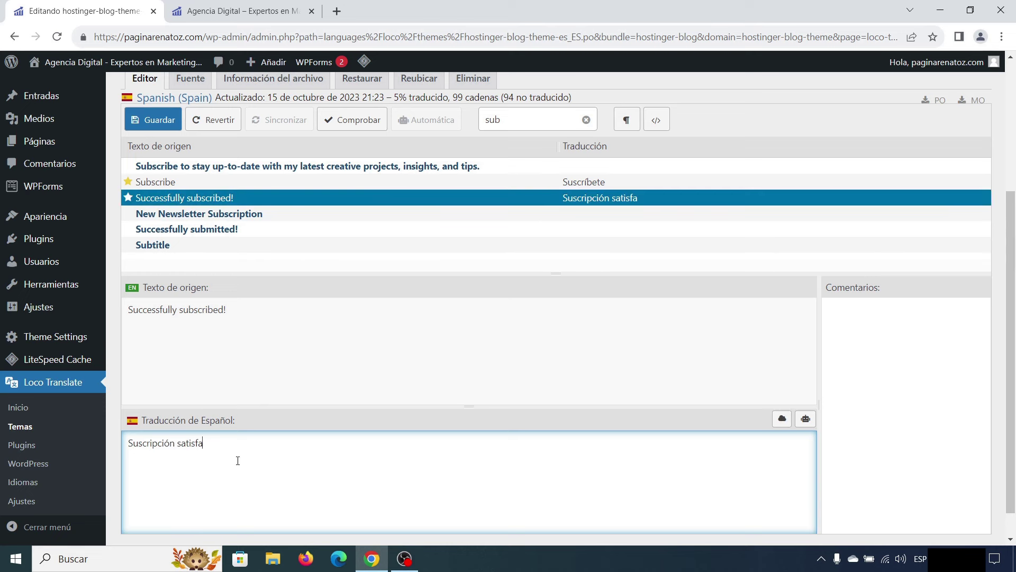
text(ctoria.)
Step: Translate the source string "New Newsletter Subscription" as "Nueva suscripción al boletín"
click(257, 216)
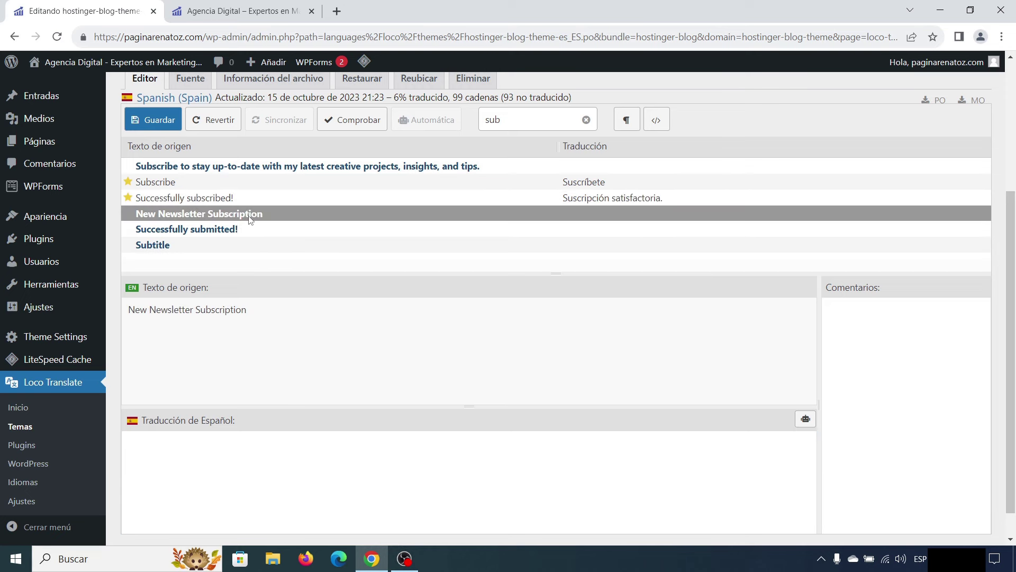
click(239, 451)
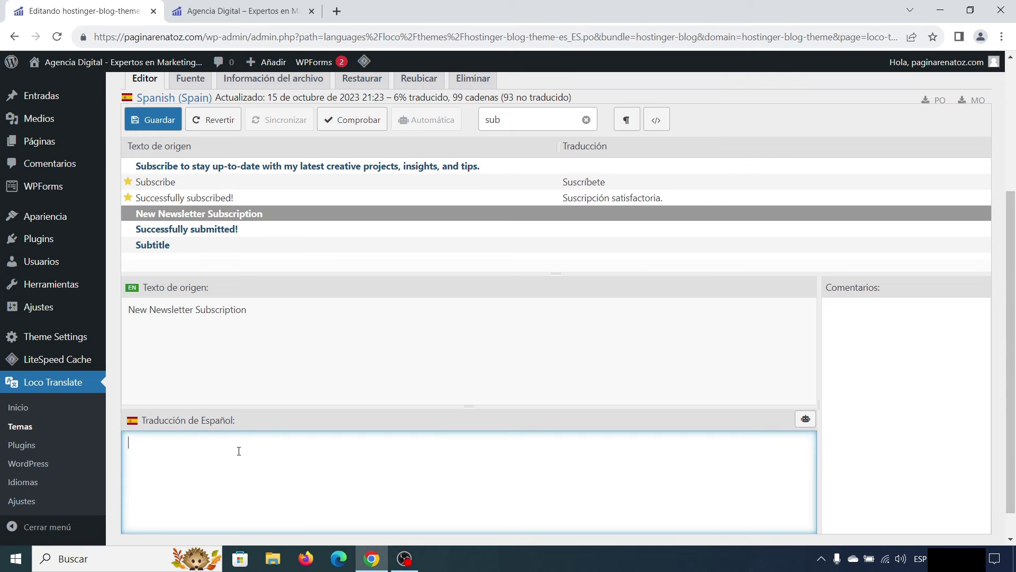
text(Nueva suscripción al boletín)
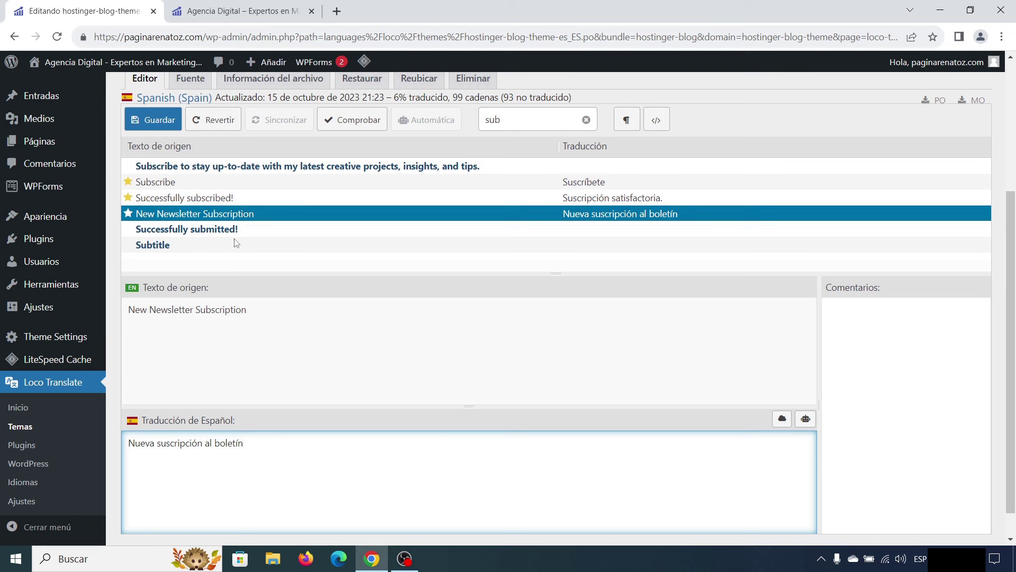
Step: Translate the source string "Successfully submitted!" by reusing the existing translation "Suscripción satisfactoria."
click(220, 233)
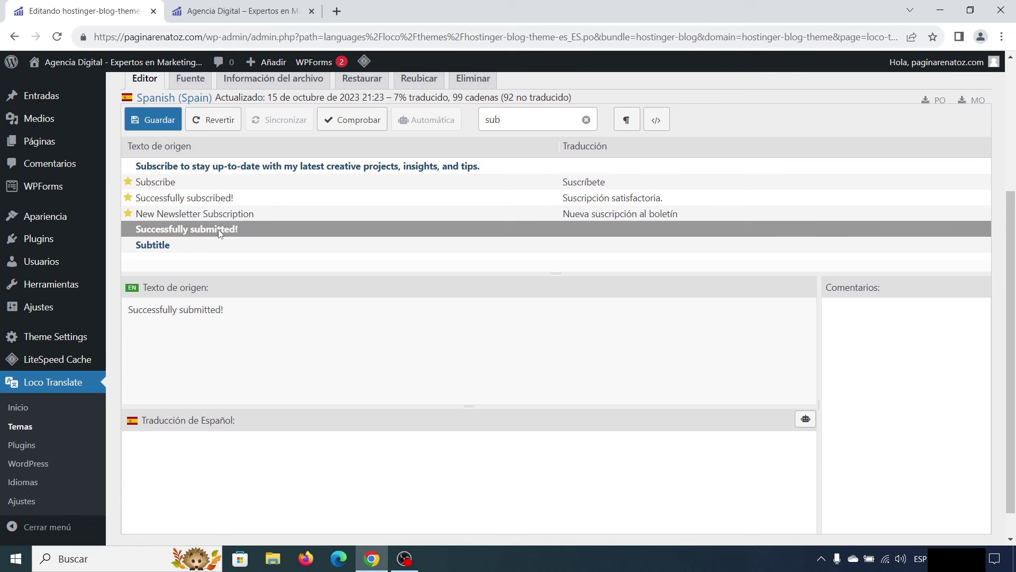
click(211, 445)
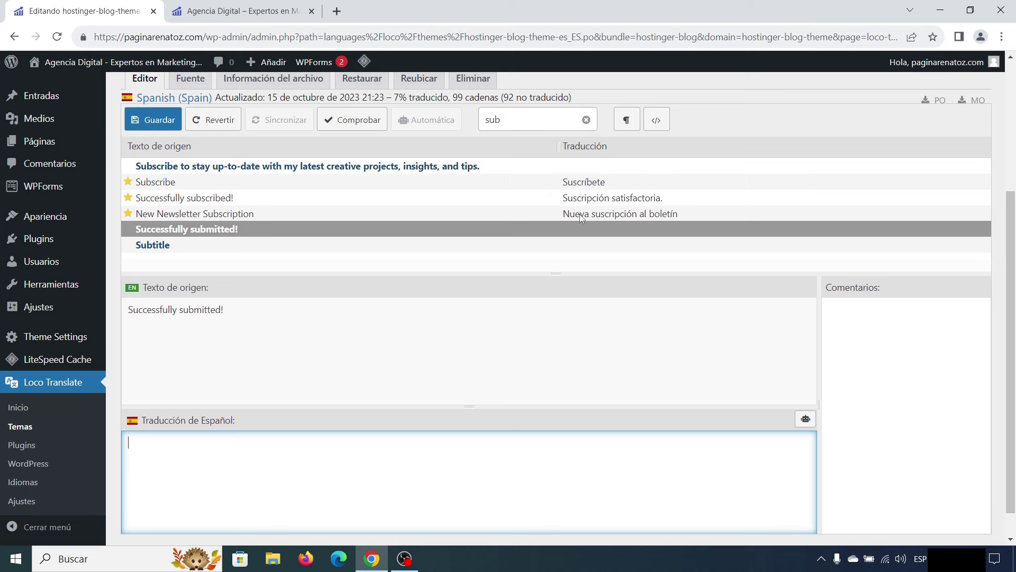
click(598, 199)
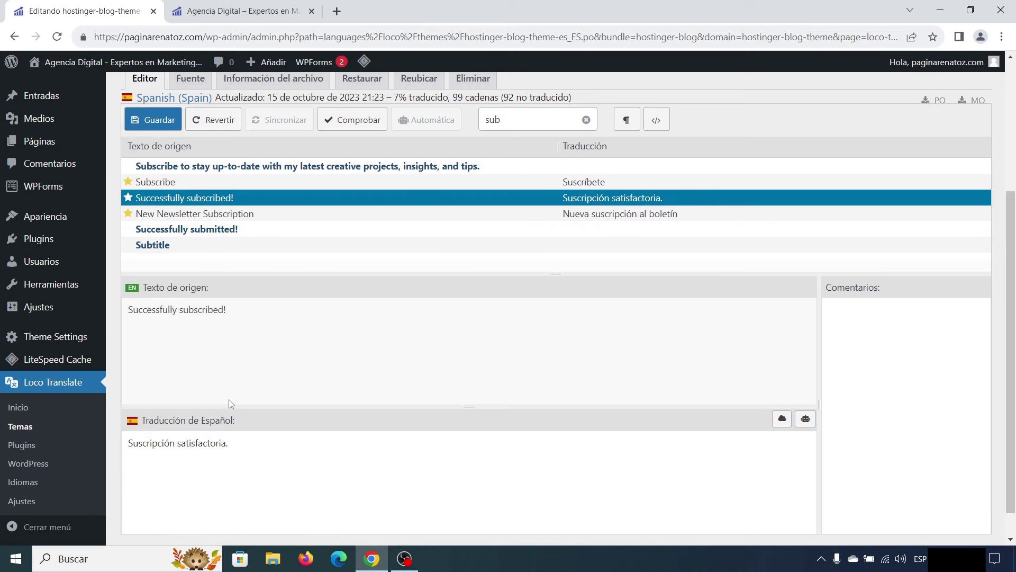
drag(243, 444, 130, 445)
key(ctrl+c)
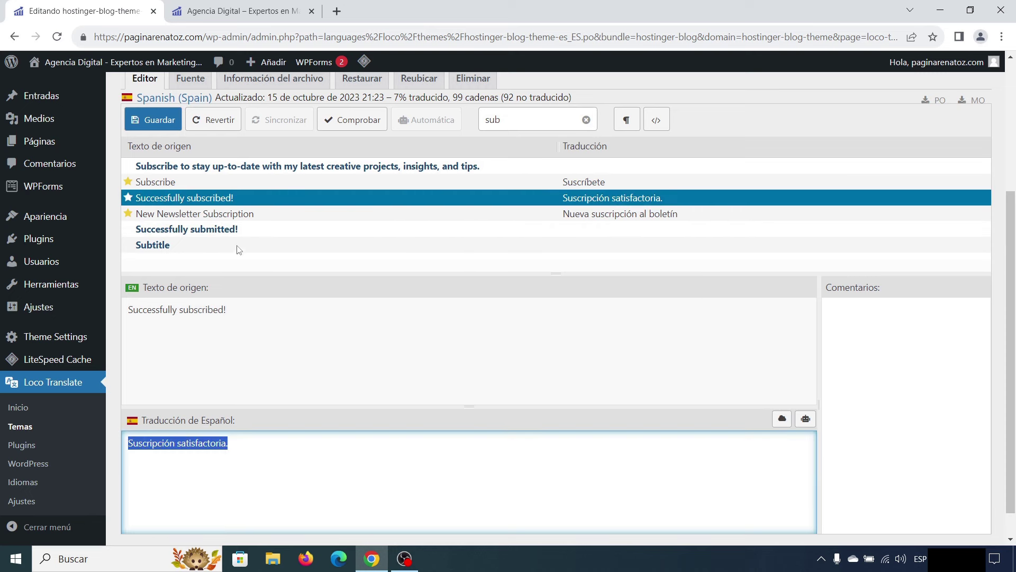
click(226, 231)
click(211, 452)
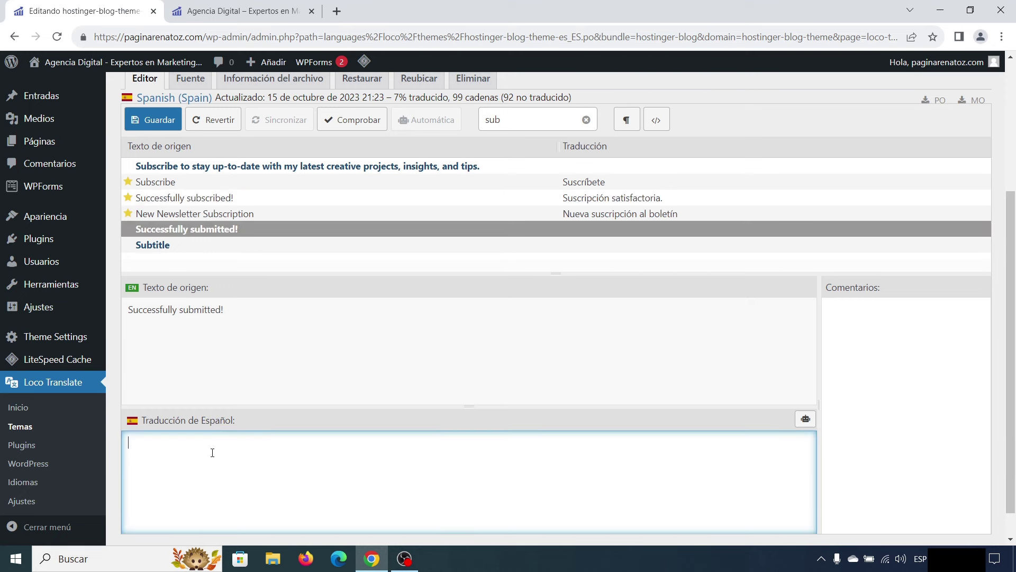
key(ctrl+v)
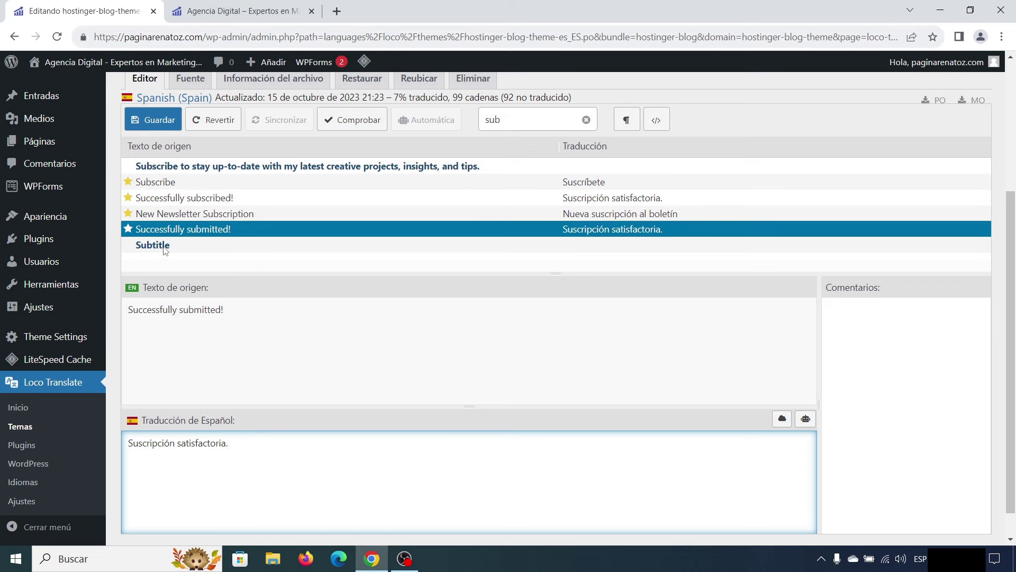
Step: Copy the footer heading "Quick links" from the live site, find it in the theme's strings and translate it as "Enlaces Importantes"
click(230, 7)
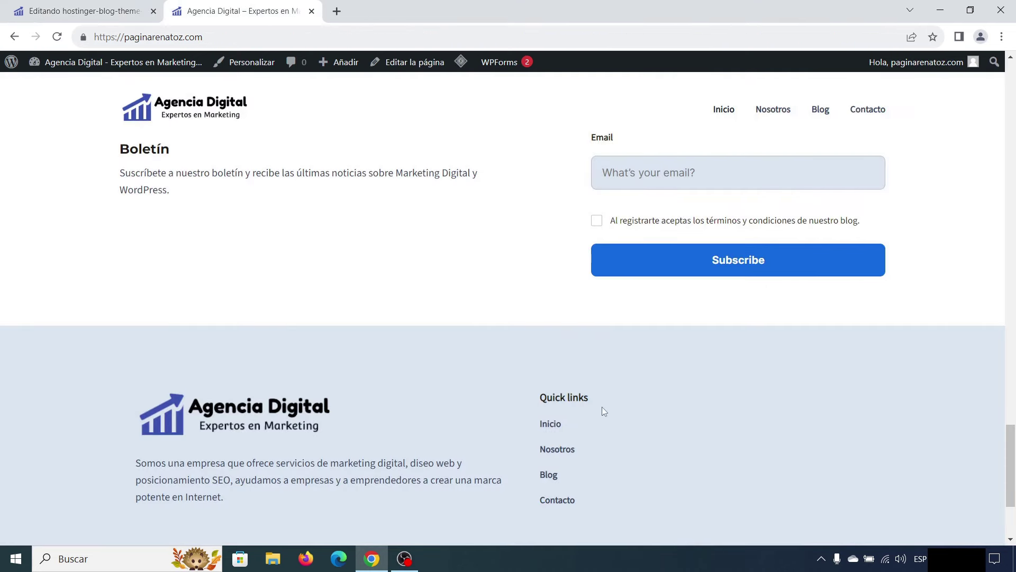
drag(605, 398, 543, 397)
key(ctrl+c)
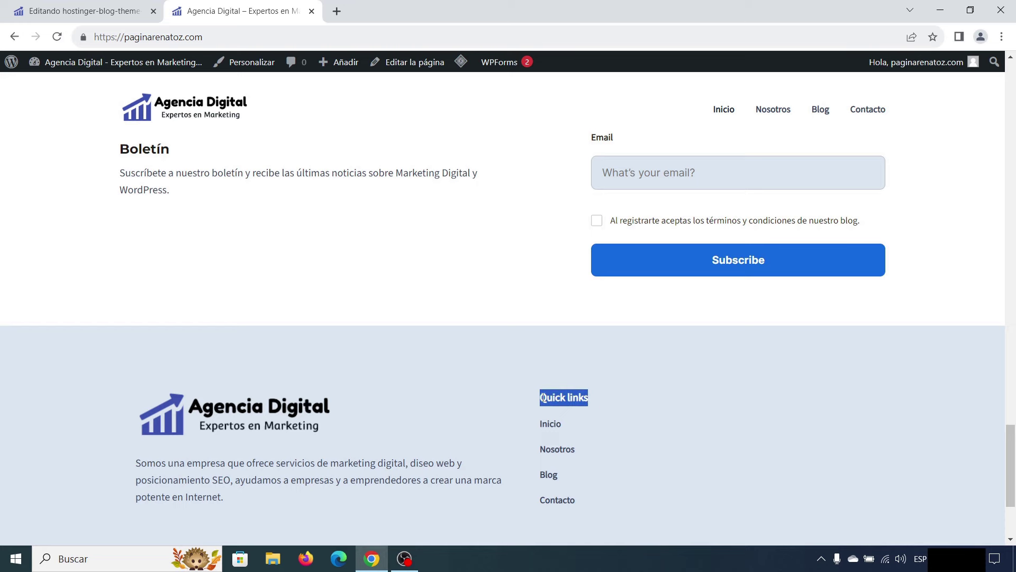
click(118, 6)
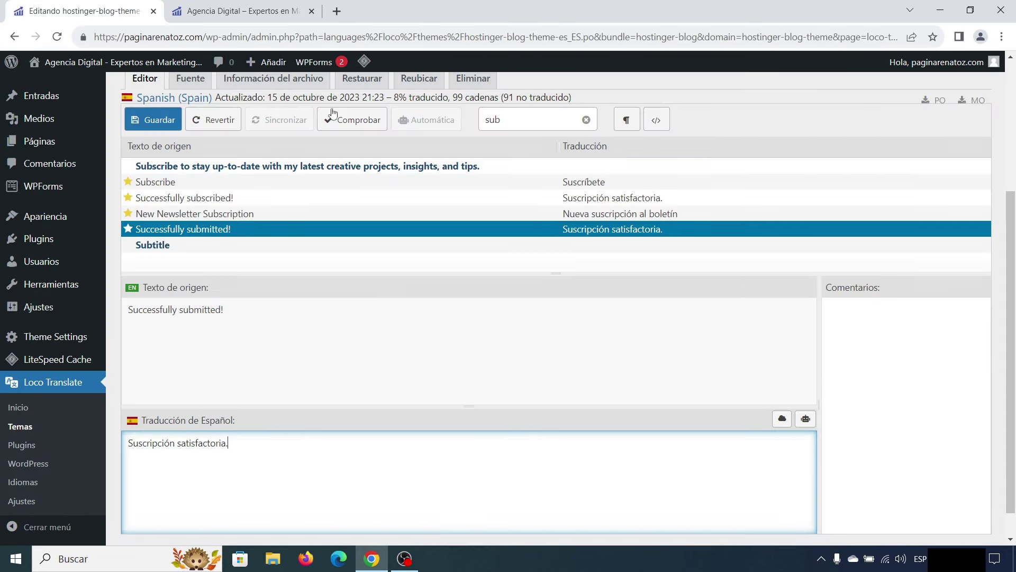
drag(501, 119, 487, 115)
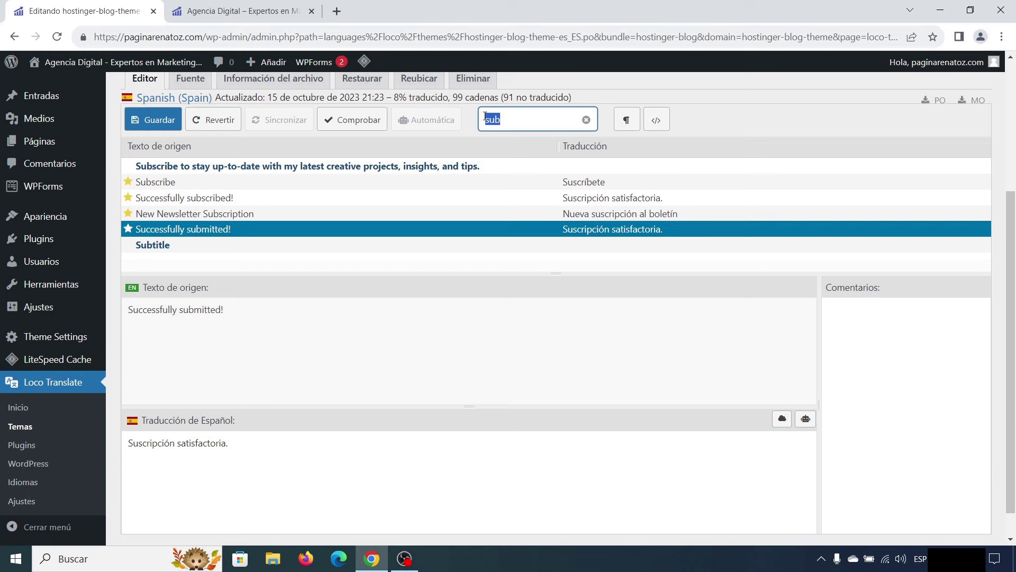
key(ctrl+v)
click(484, 166)
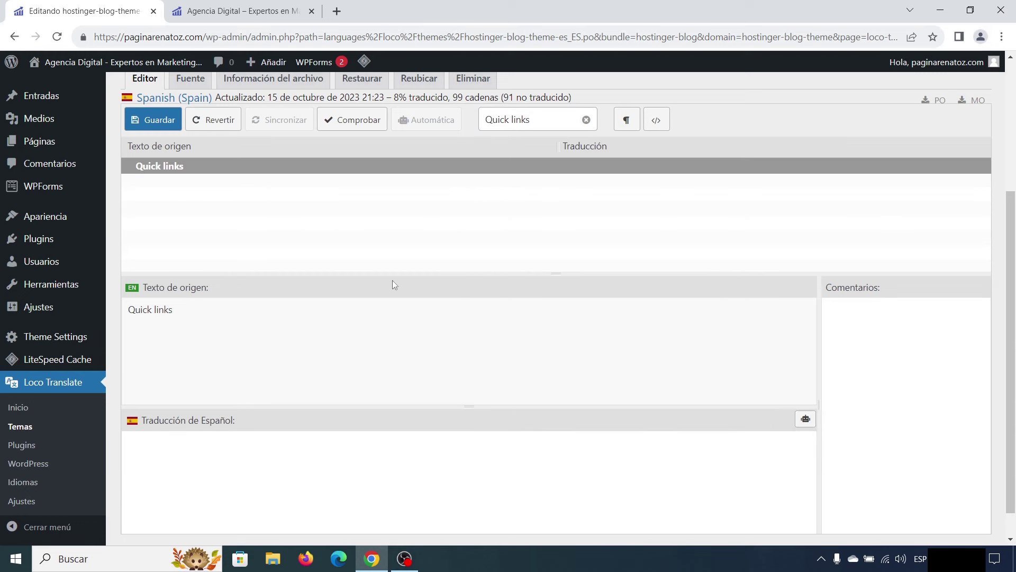
click(288, 460)
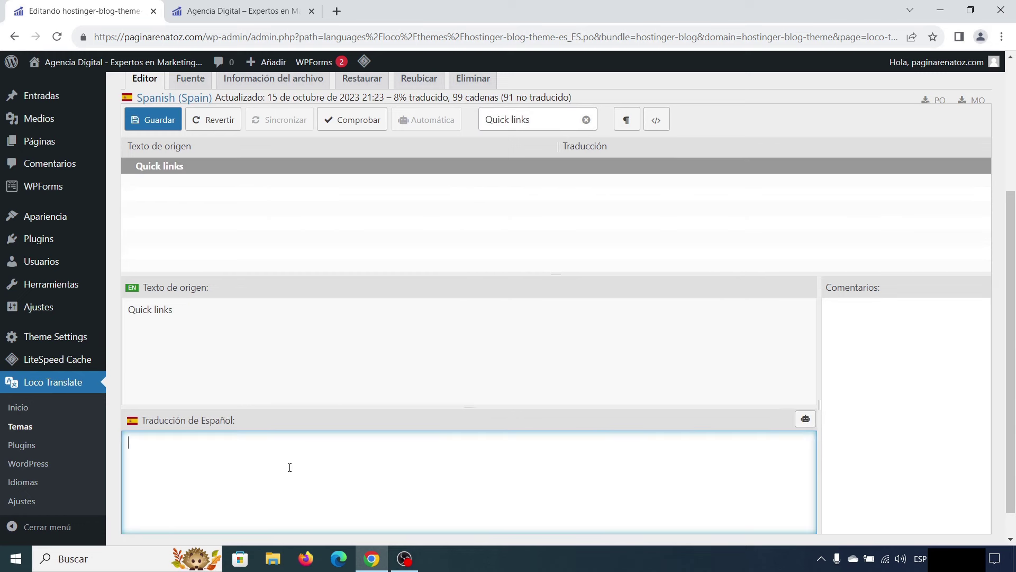
text(Enlaces Importantes)
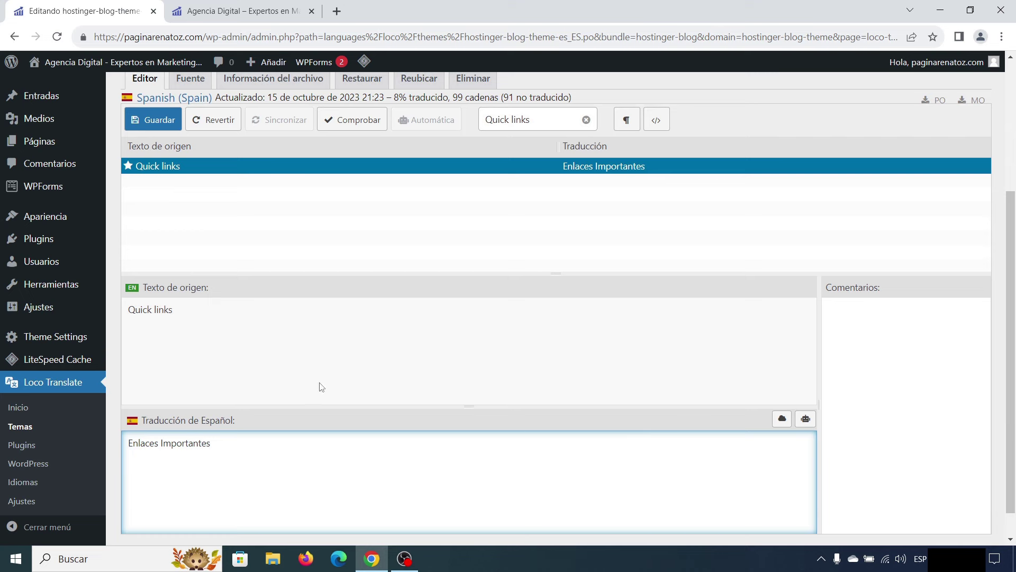
Step: Copy the "MY STORY" heading from the live Nosotros page and search the theme's strings for it
click(241, 11)
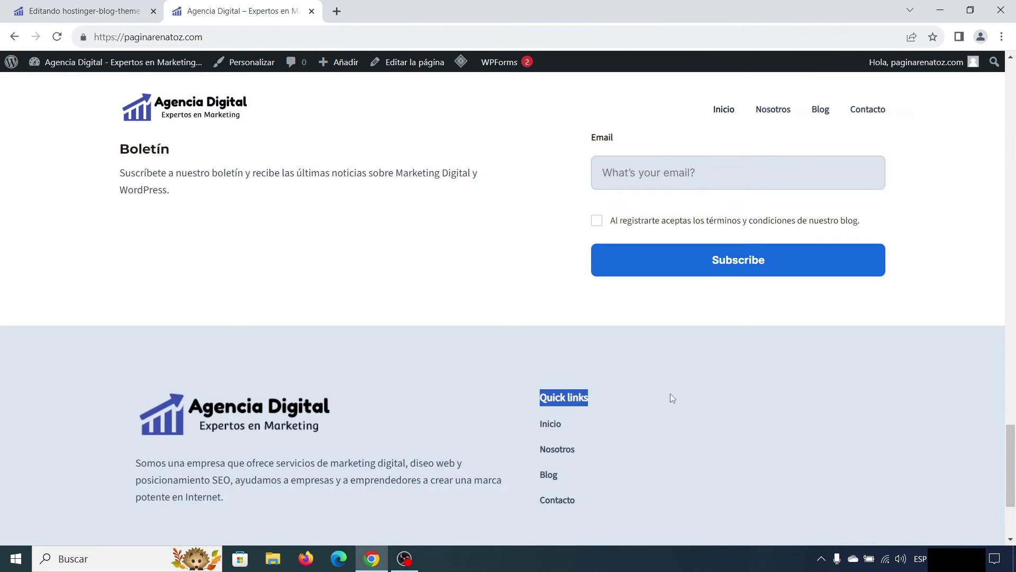
scroll(670, 399, down, 1)
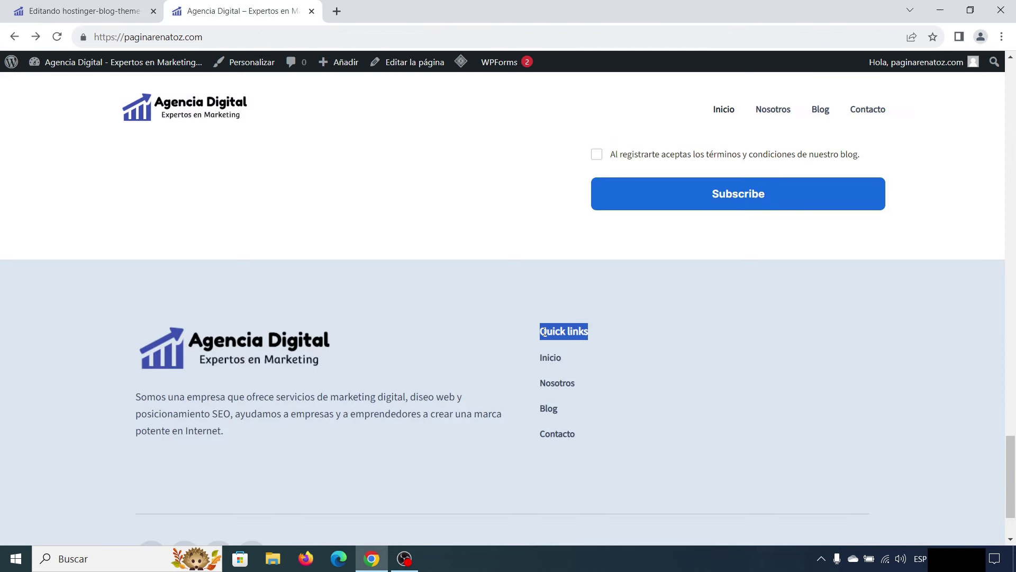
click(562, 388)
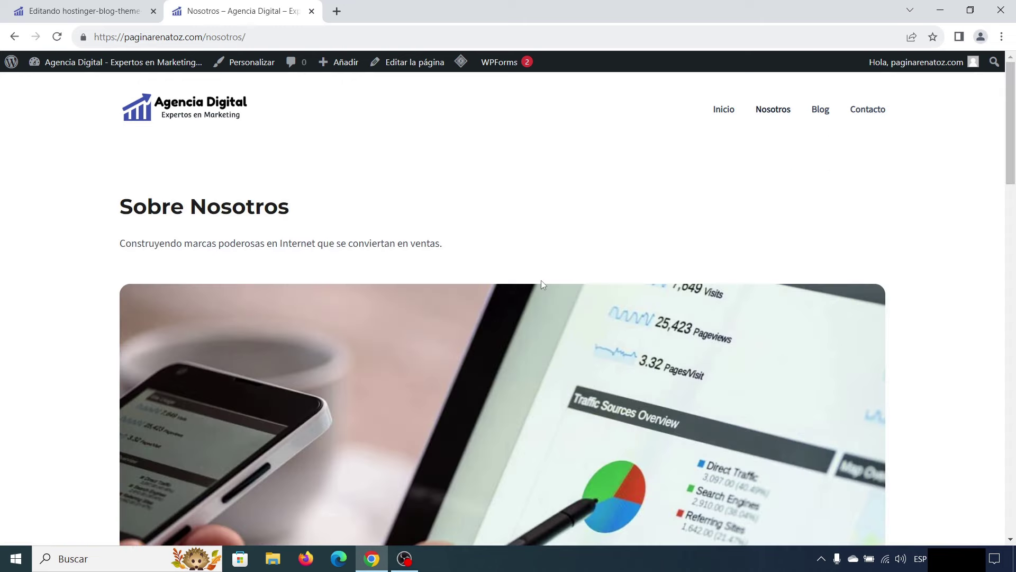
scroll(541, 282, down, 2)
scroll(541, 281, down, 9)
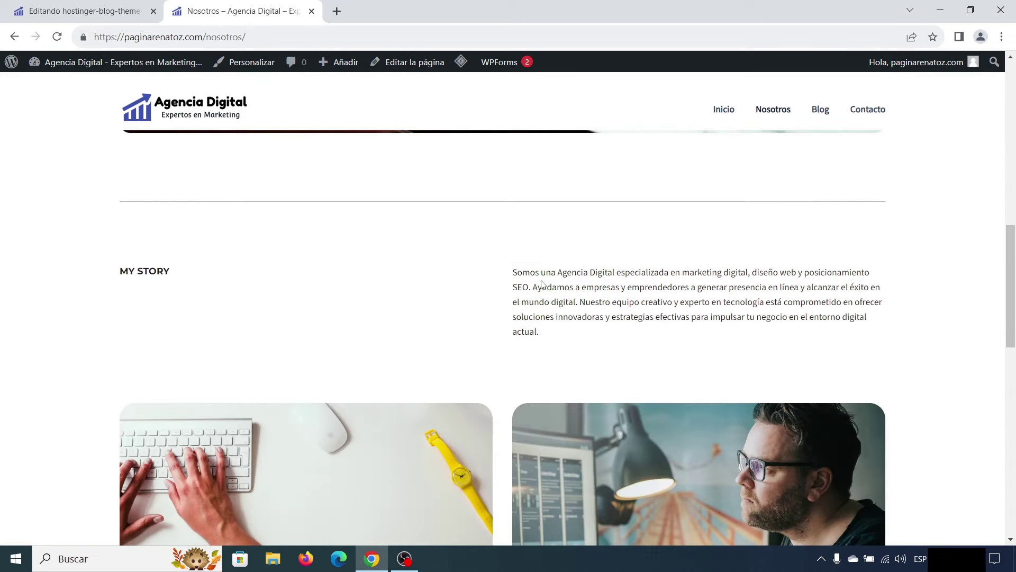
drag(207, 203, 124, 205)
key(ctrl+c)
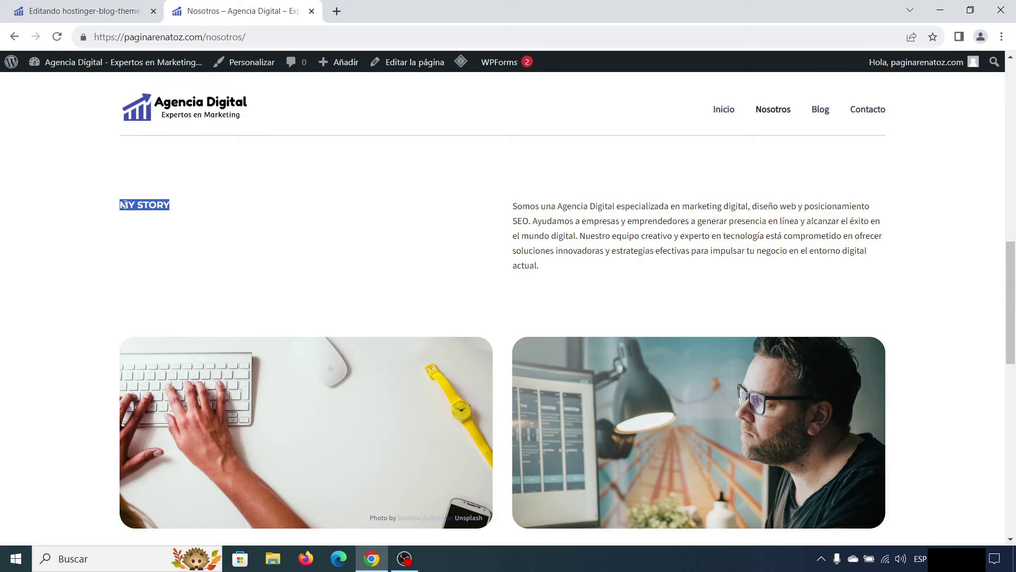
click(98, 11)
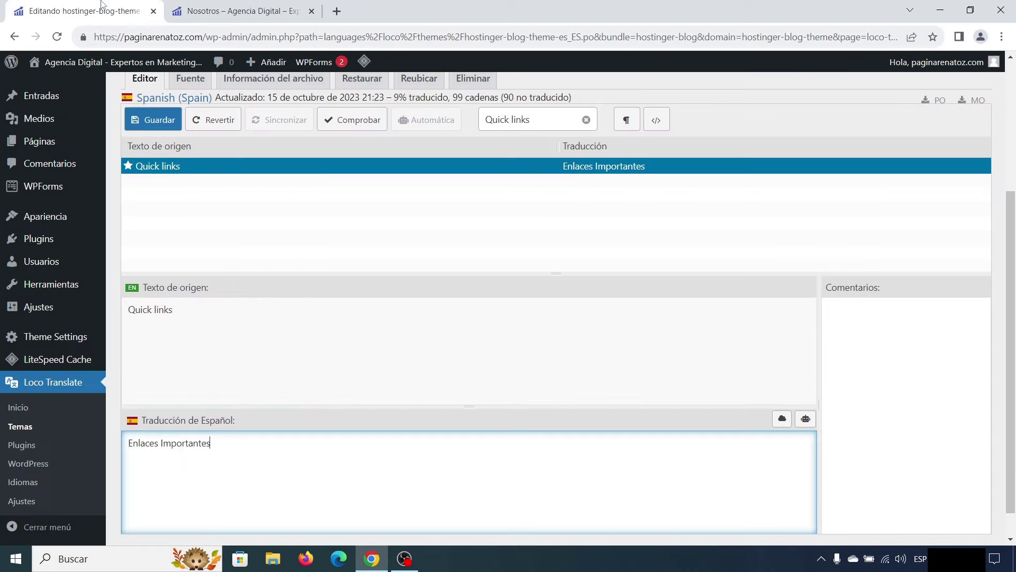
click(586, 119)
key(ctrl+v)
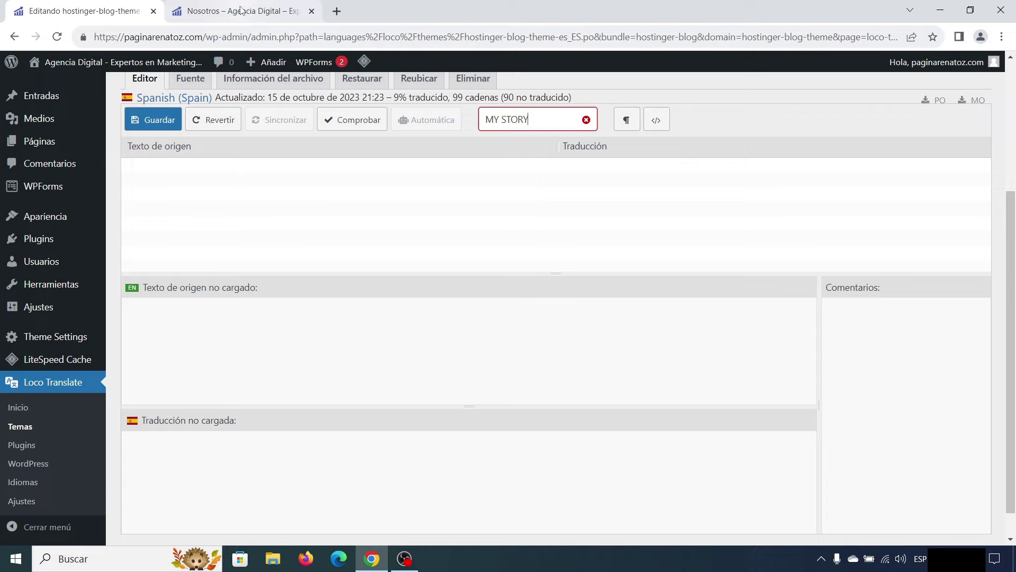
Step: Check the rest of the live Nosotros page for English text and open the Blog page
click(244, 10)
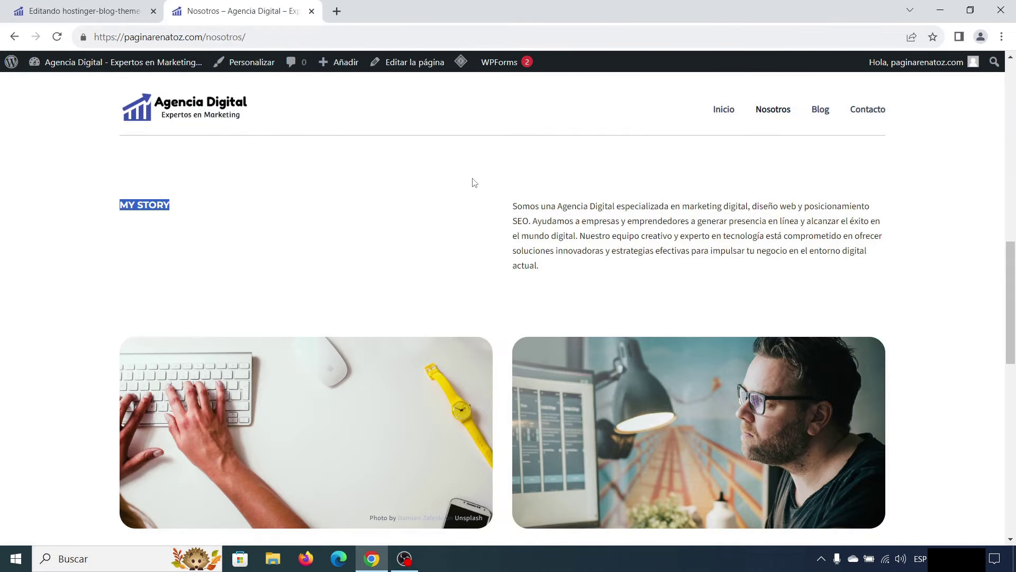
scroll(484, 180, down, 6)
scroll(485, 180, down, 3)
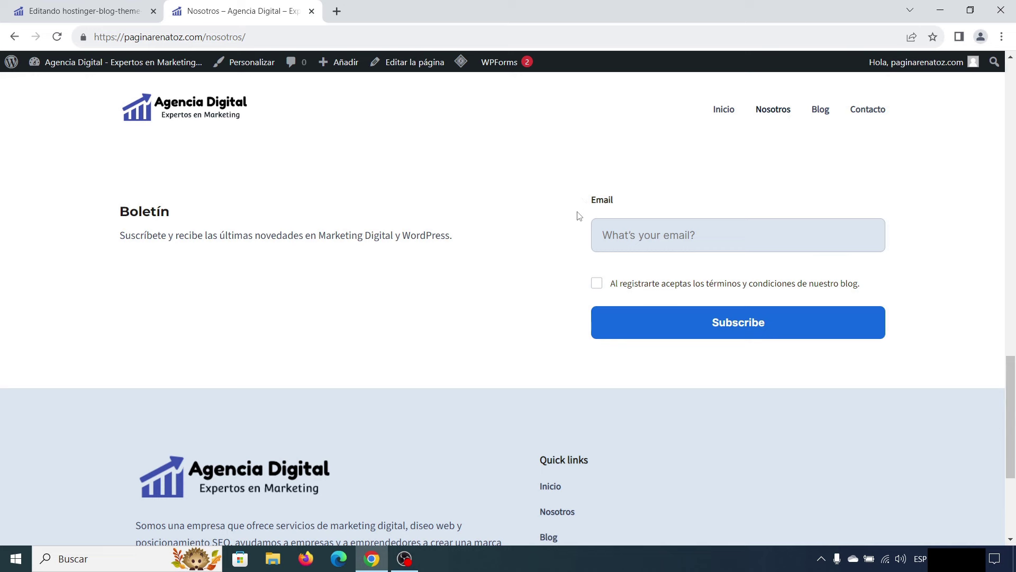
scroll(560, 241, down, 2)
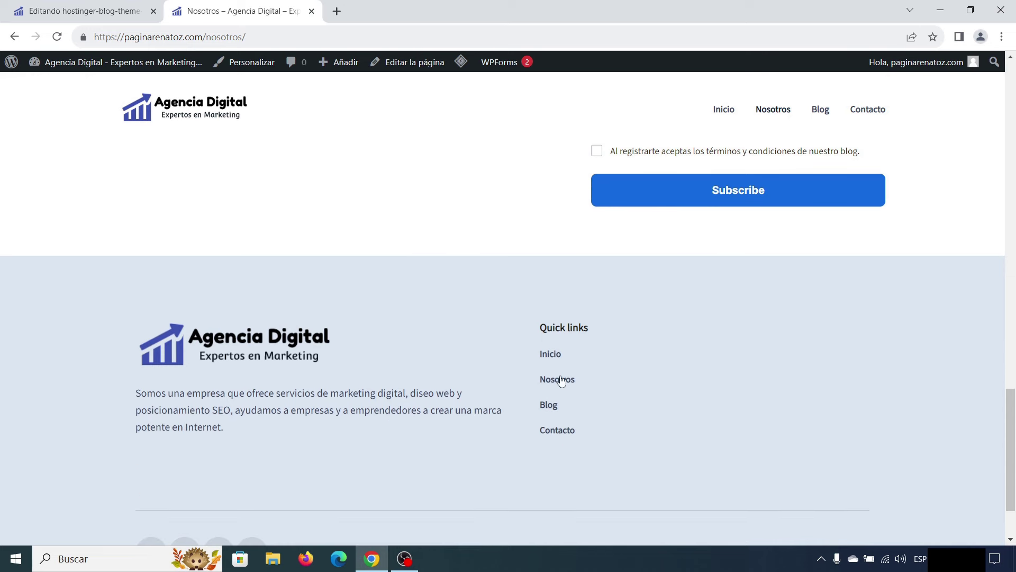
click(554, 410)
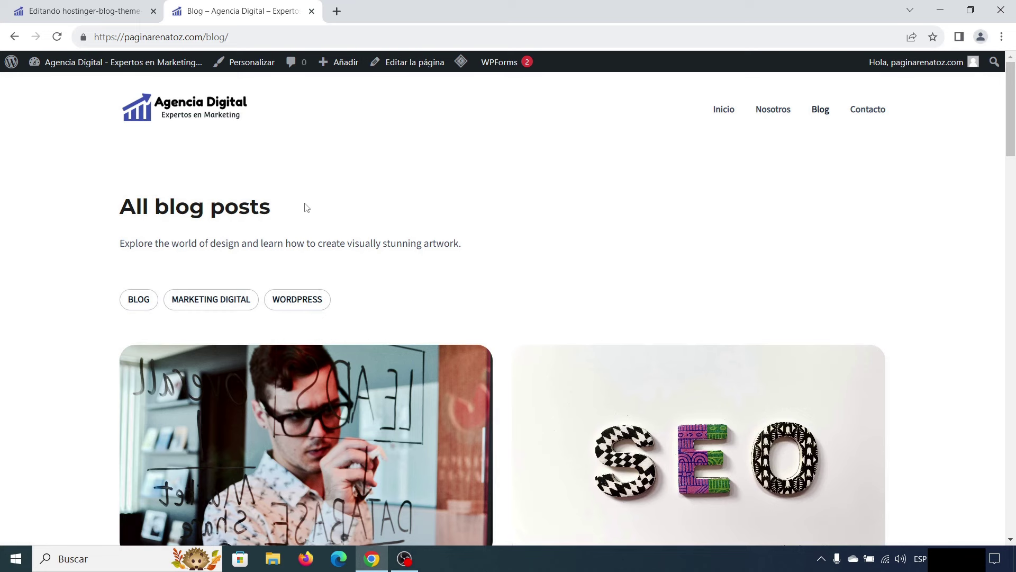
Step: Copy the Blog page heading "All blog posts", find it in the theme's strings and translate it as "Todos los Artículos"
drag(271, 206, 127, 202)
key(ctrl+c)
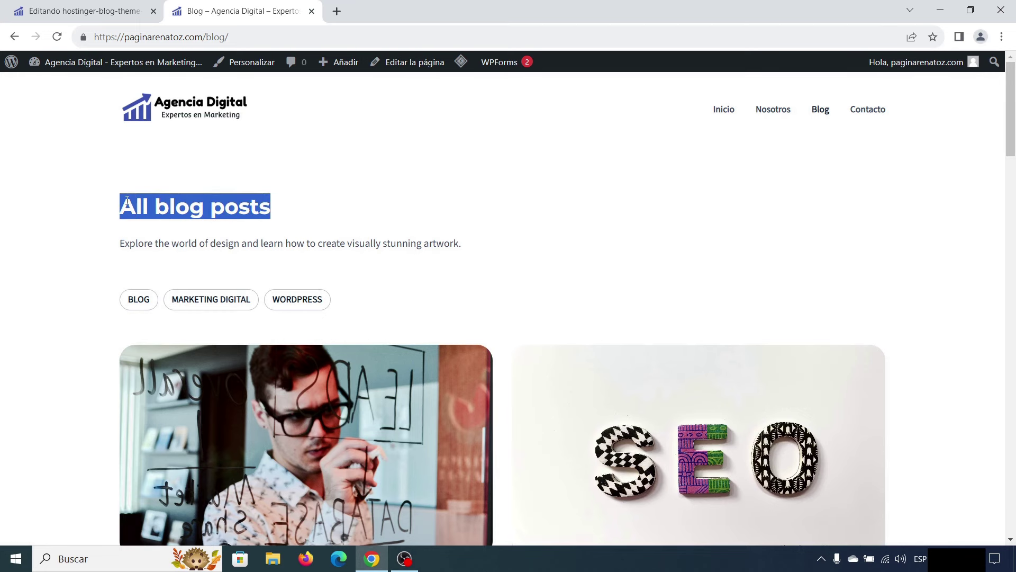
click(85, 10)
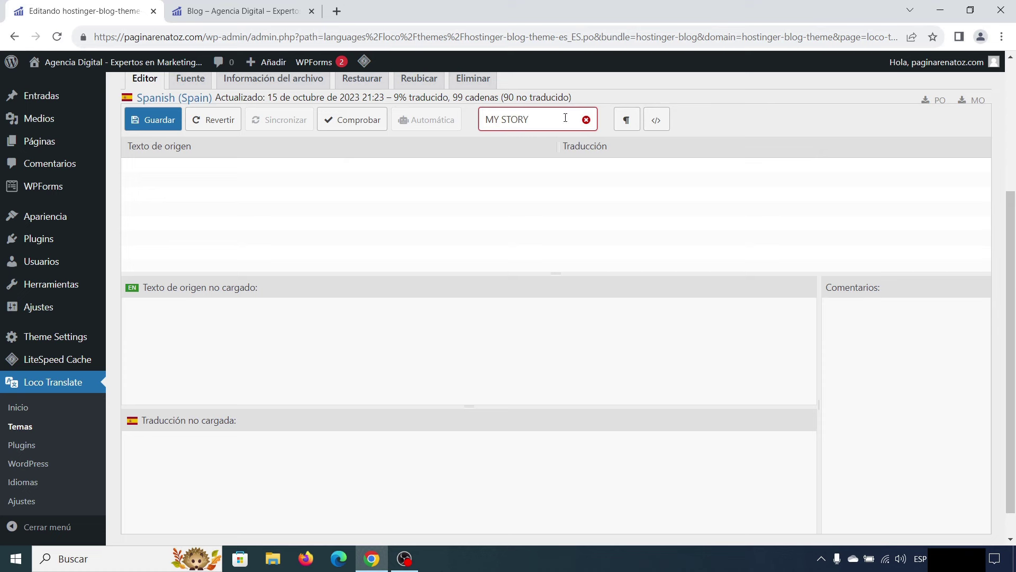
click(586, 120)
key(ctrl+v)
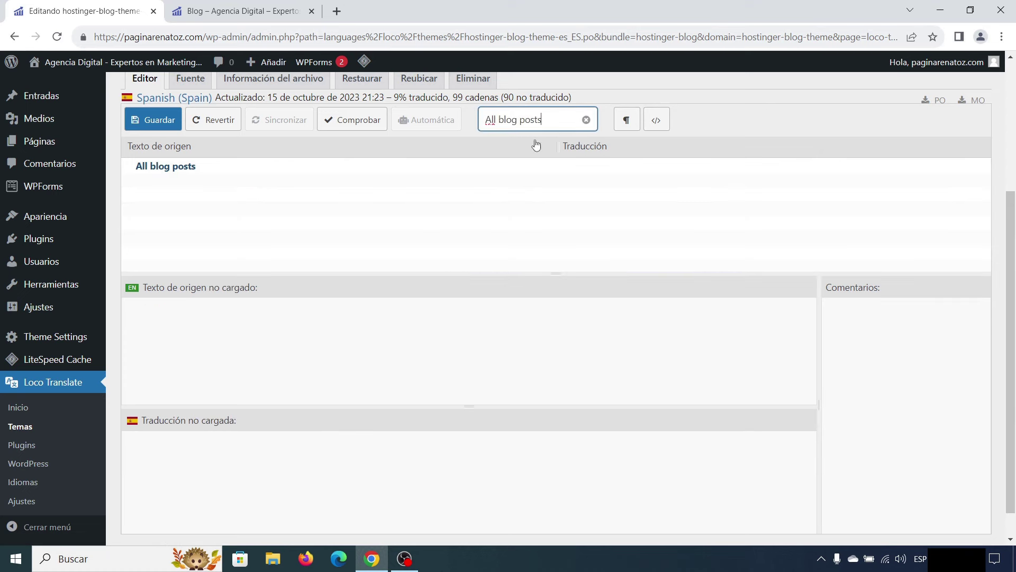
click(344, 173)
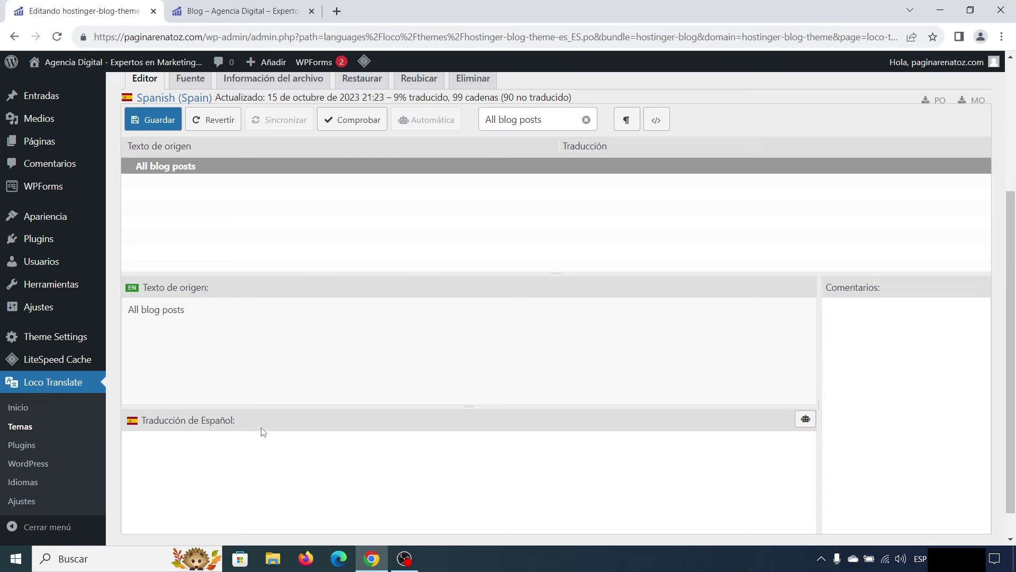
click(257, 459)
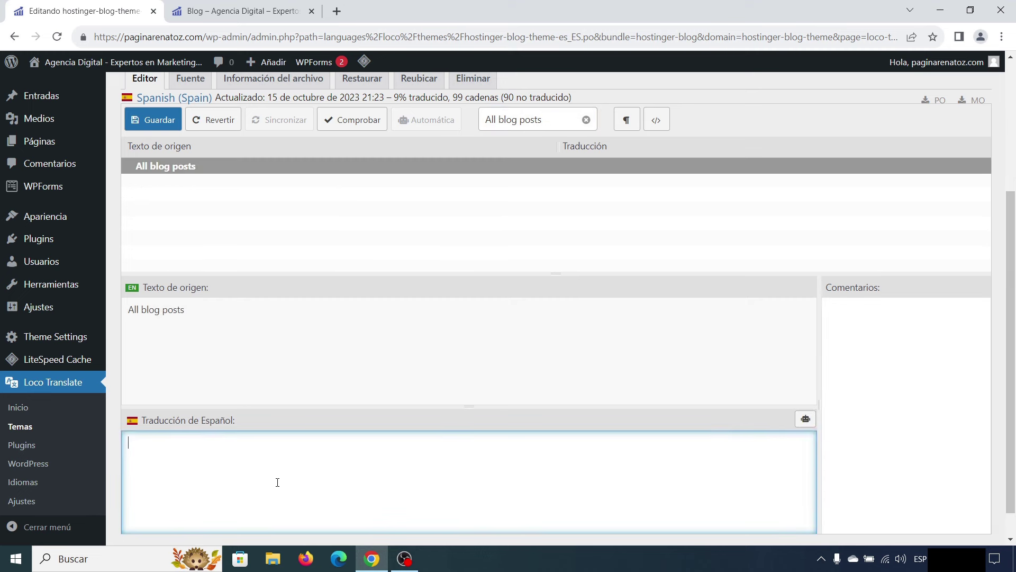
text(Todos los Artículos)
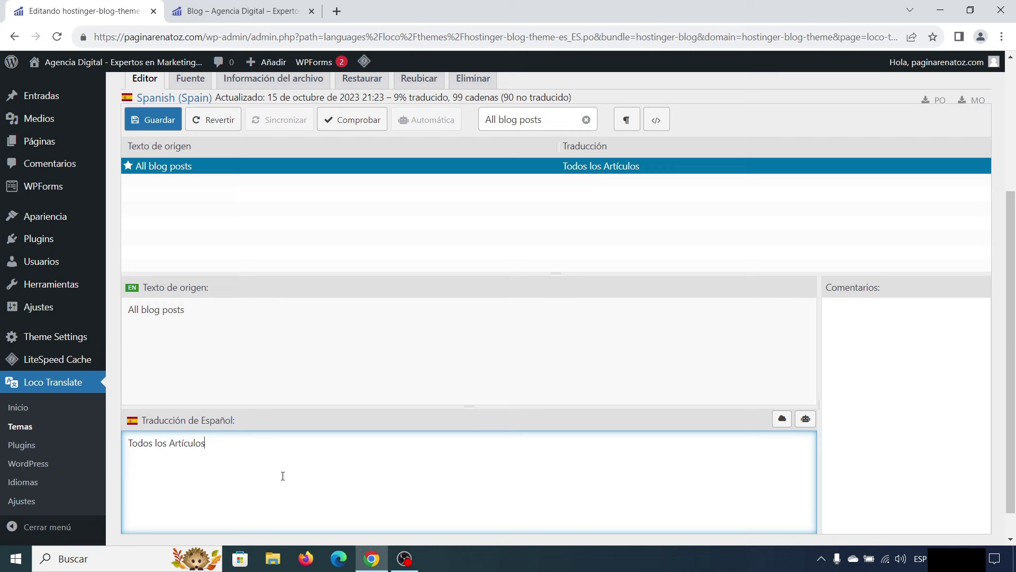
Step: Copy the intro sentence under the live Blog page's heading and search the theme's strings for it
click(238, 11)
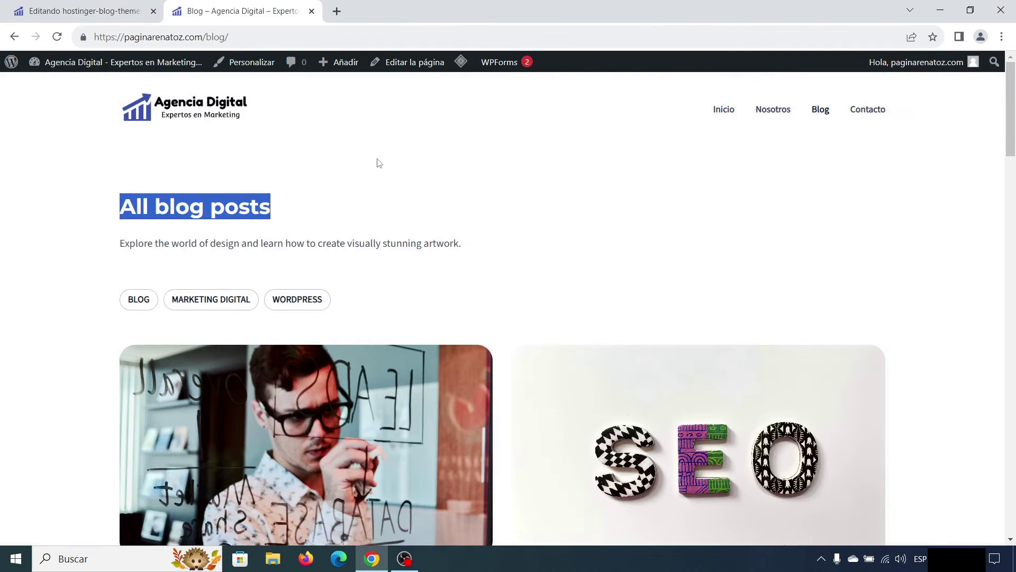
drag(499, 252, 120, 246)
key(ctrl+c)
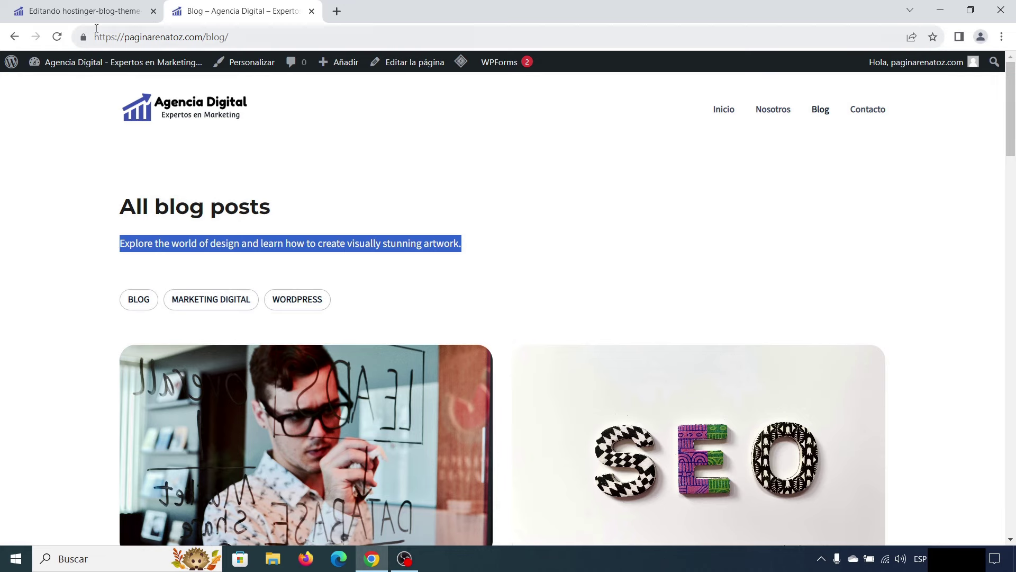
click(94, 9)
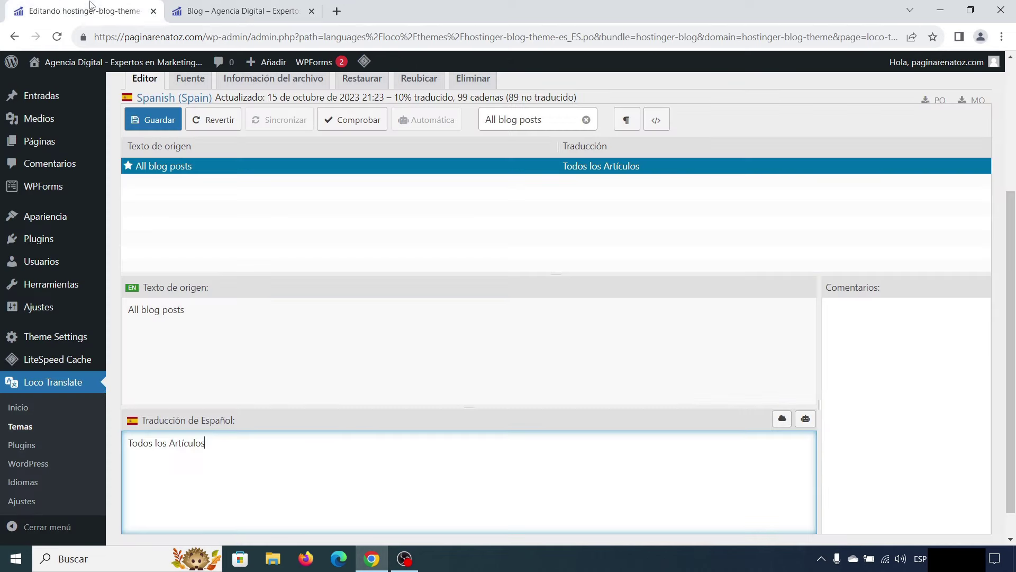
click(586, 120)
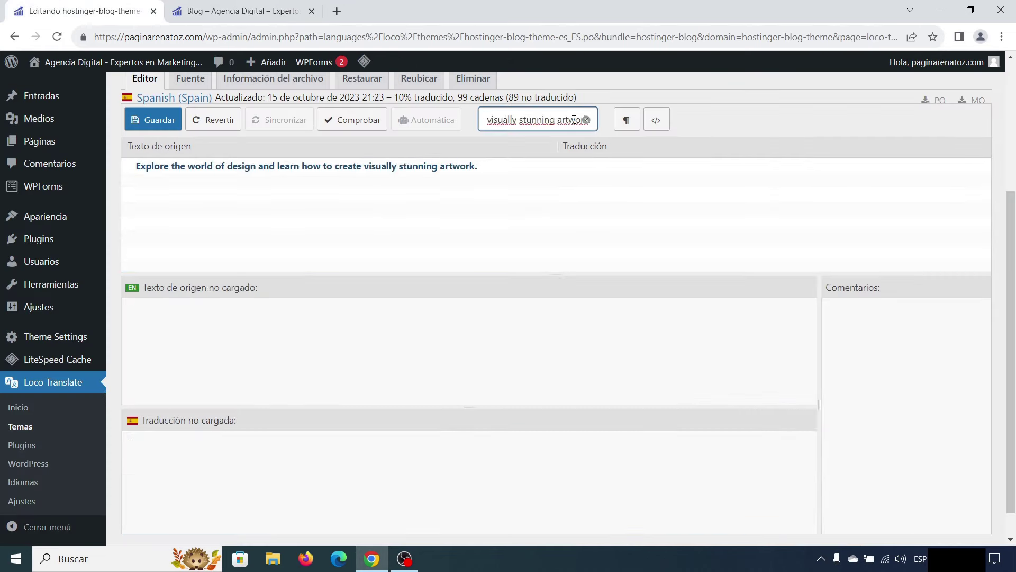
triple_click(574, 119)
key(ctrl+v)
Step: Translate the Blog intro string as "Descubre las últimas novedades en Marketing Digital y WordPress."
click(306, 166)
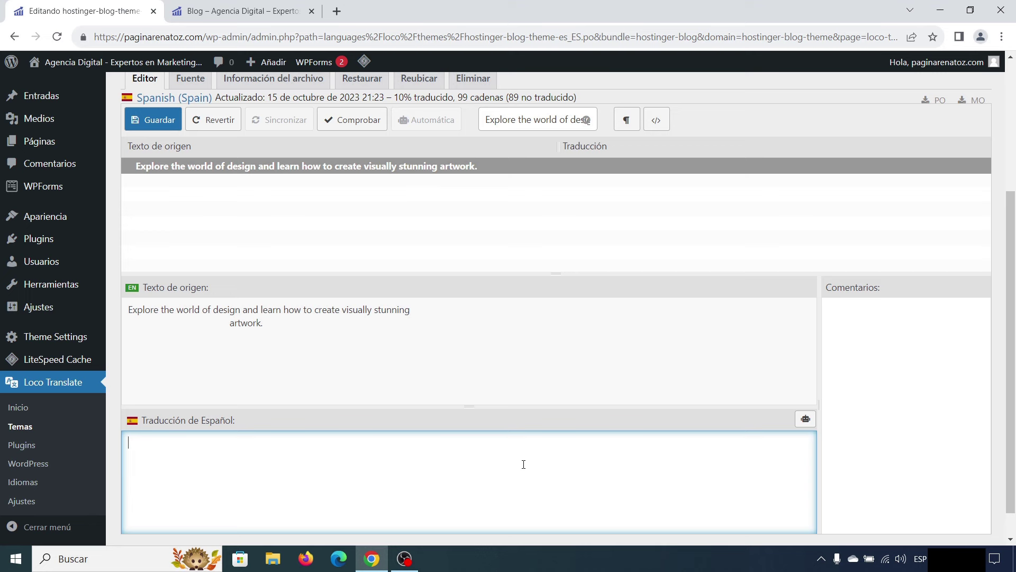
text(Desc)
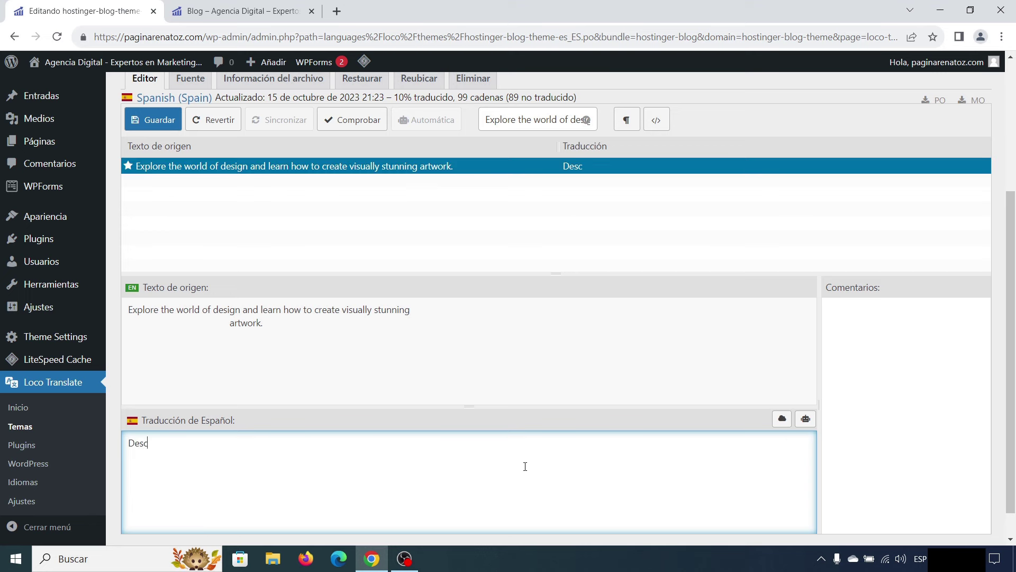
text(ubre las últimas novedades en Marketing Digital y WordPress.)
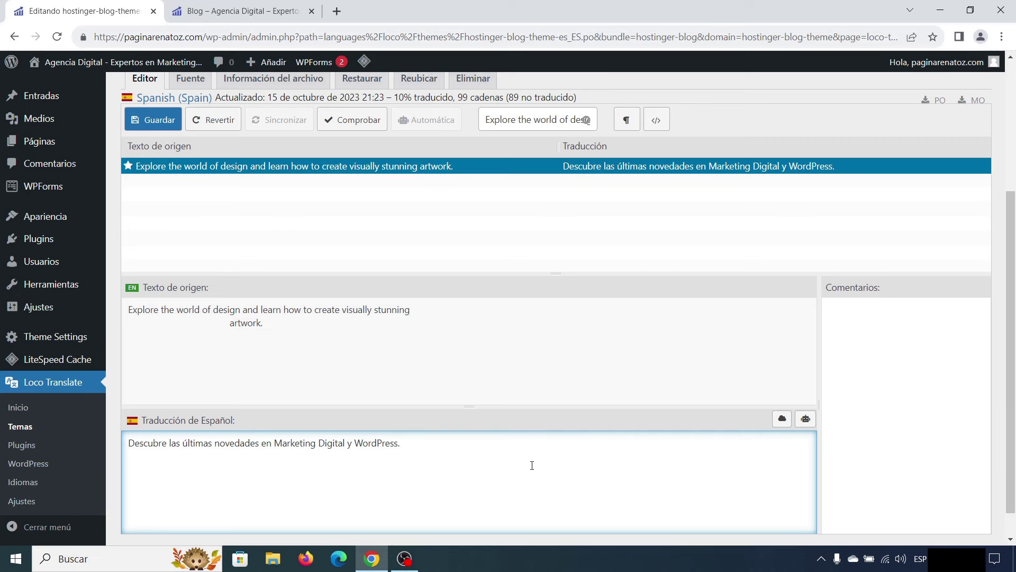
Step: Check the rest of the live Blog page for English text and open the Contacto page
click(238, 11)
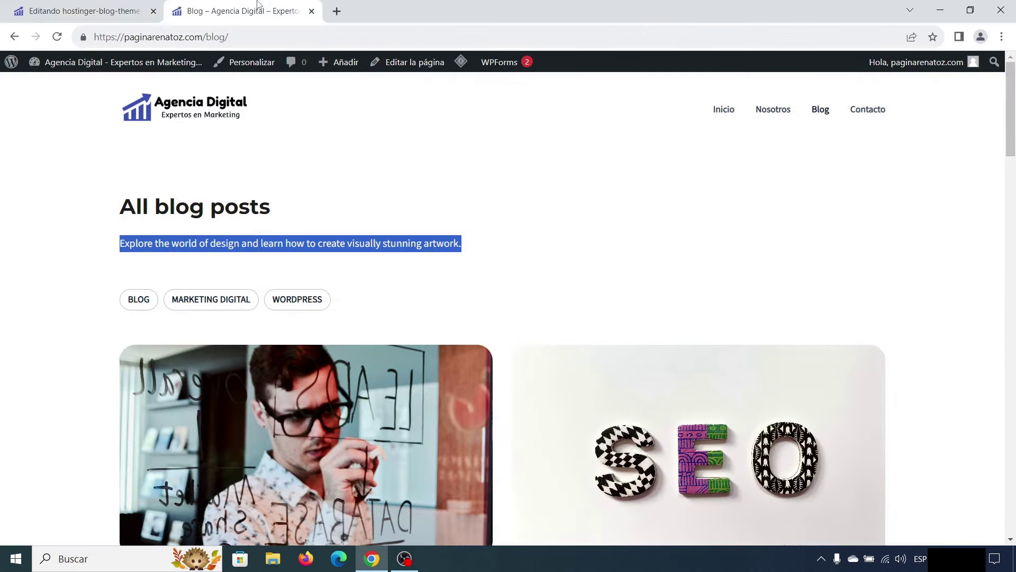
scroll(679, 231, down, 15)
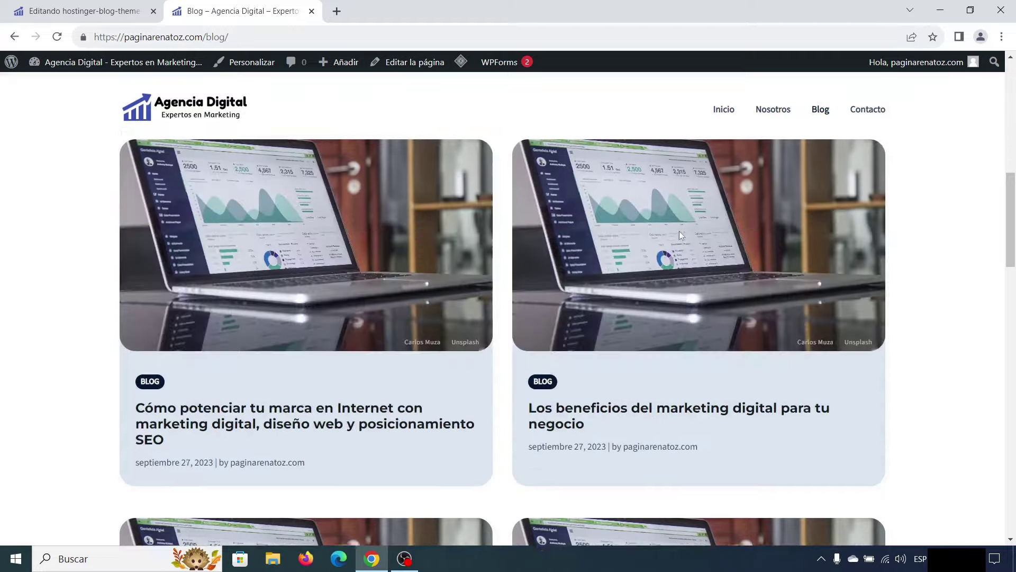
scroll(682, 236, down, 6)
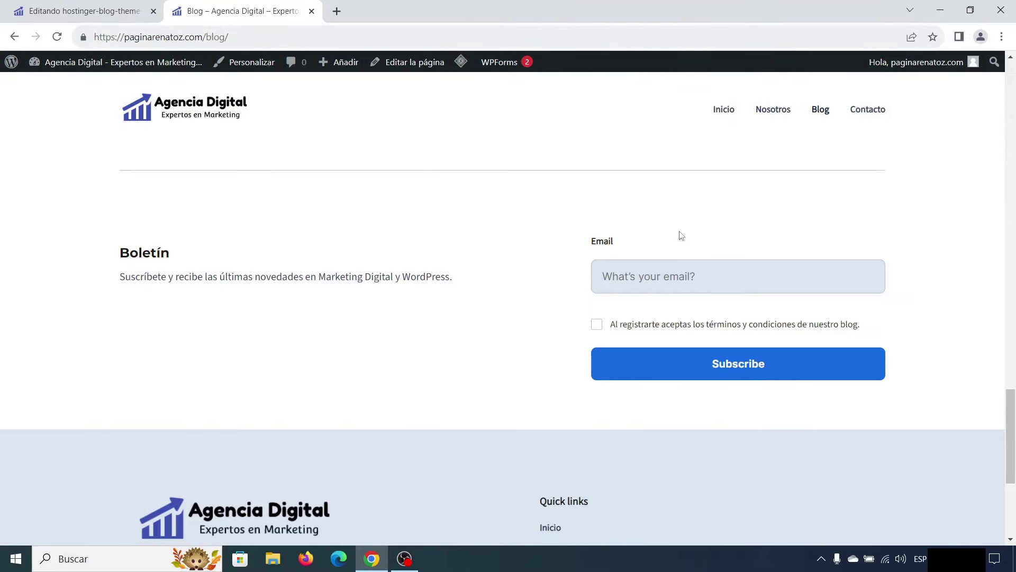
scroll(678, 232, down, 1)
scroll(688, 232, down, 2)
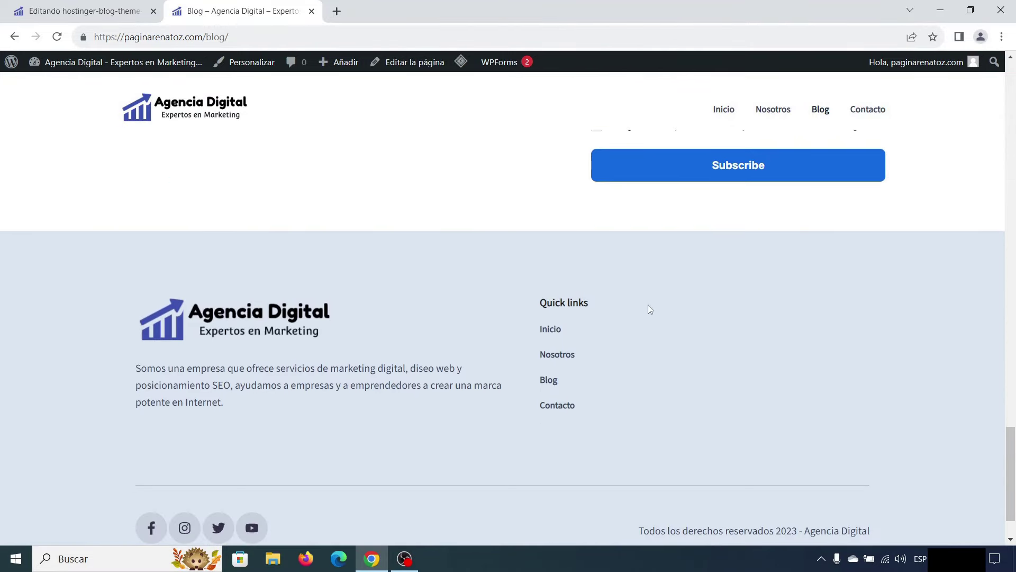
click(567, 407)
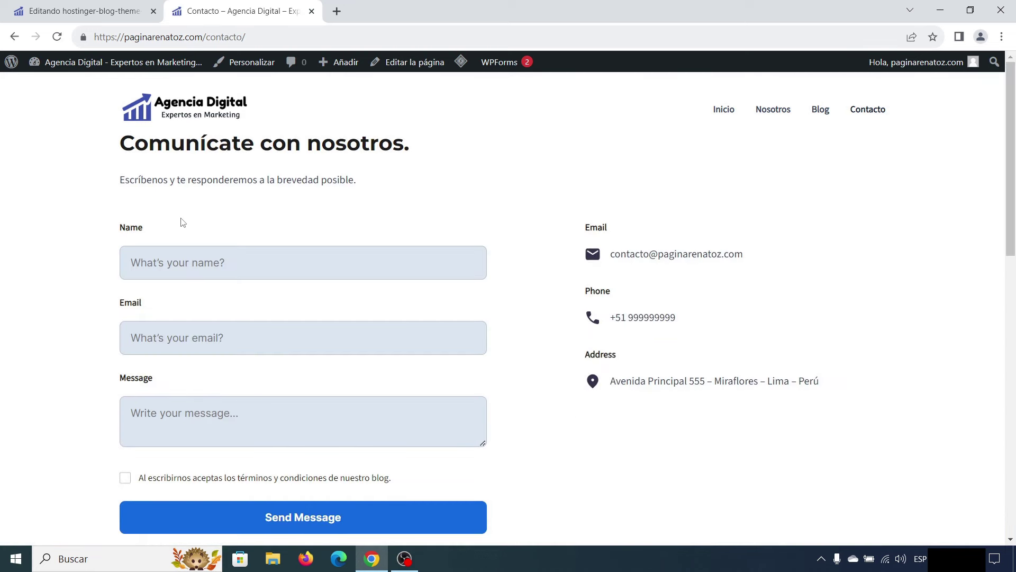
Step: Find the contact form label "Name" in the theme's strings and translate it as "Nombre"
drag(141, 229, 120, 229)
click(111, 16)
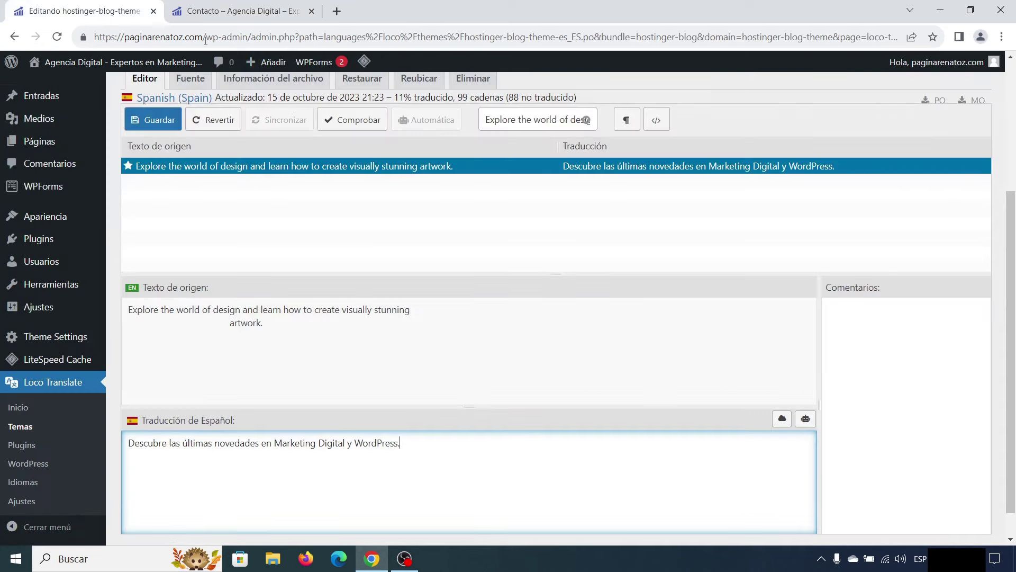
click(585, 120)
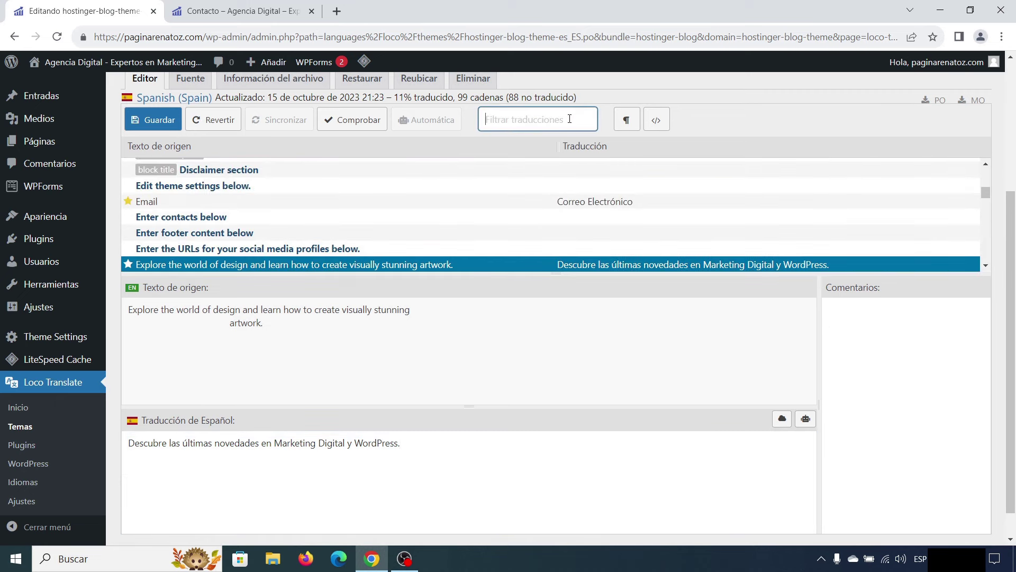
text(Name)
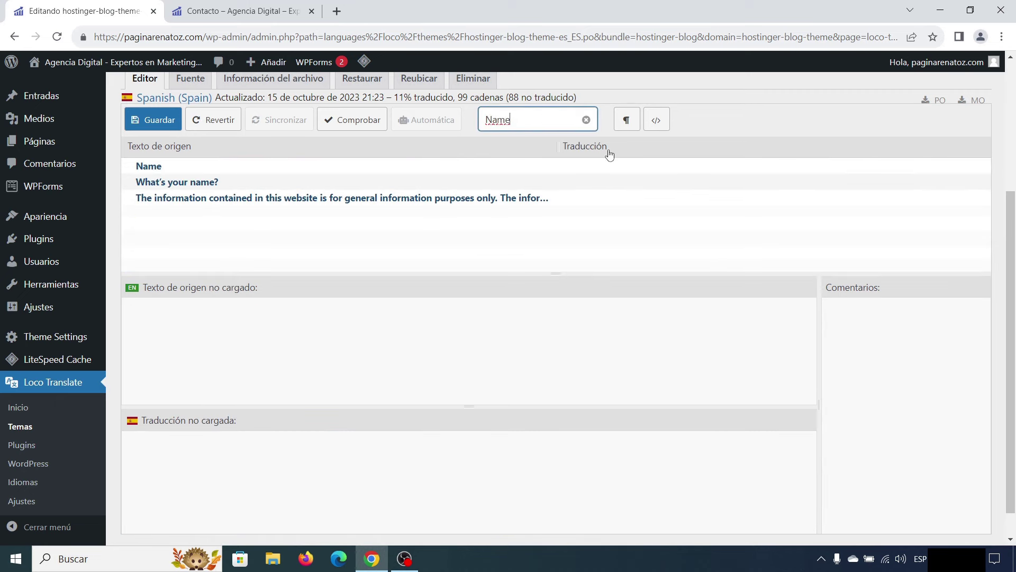
click(629, 170)
click(341, 465)
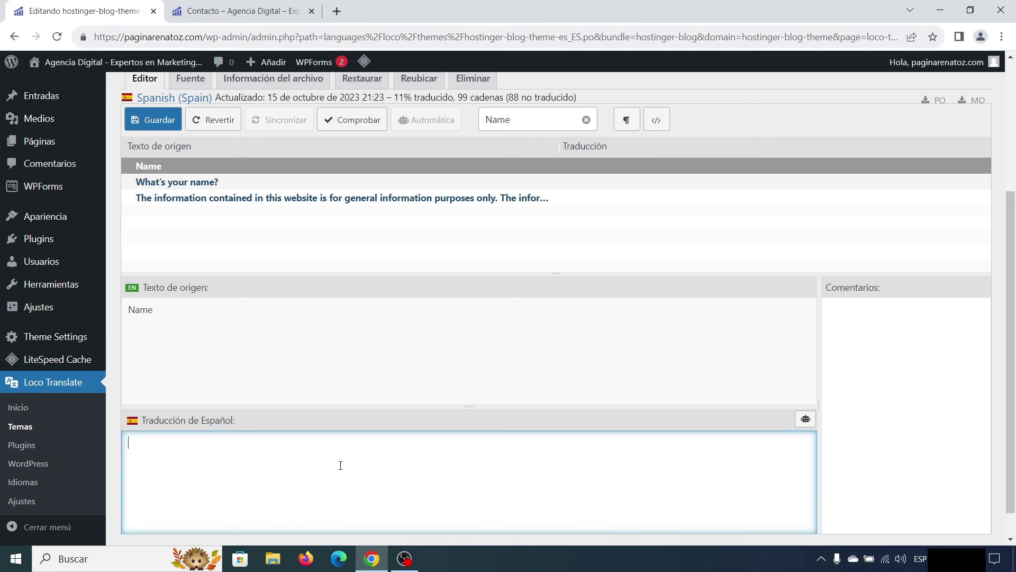
text(Nombre)
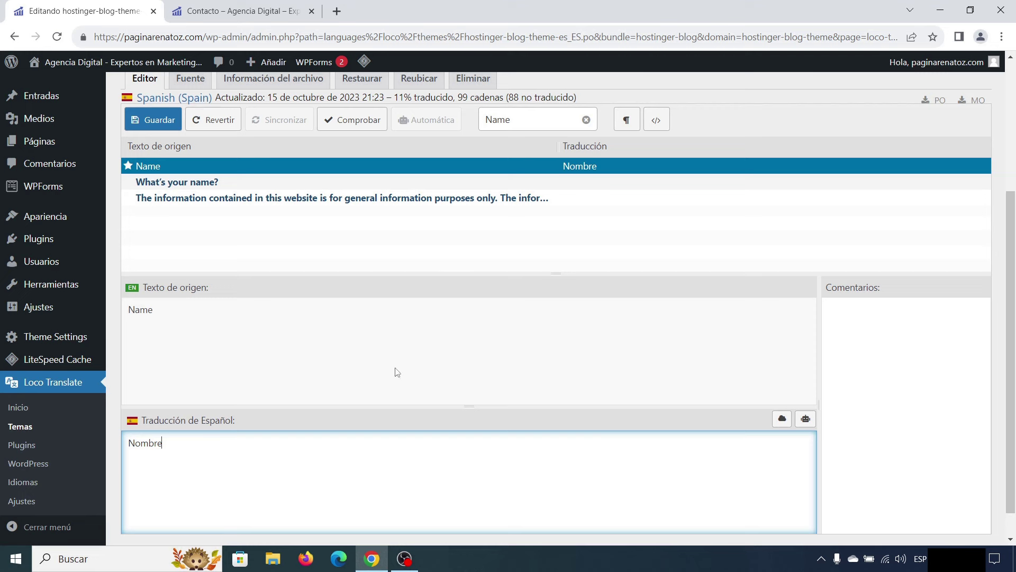
Step: Translate the name field's placeholder "What's your name?" as "¿Cuál es tu nombre?"
click(497, 182)
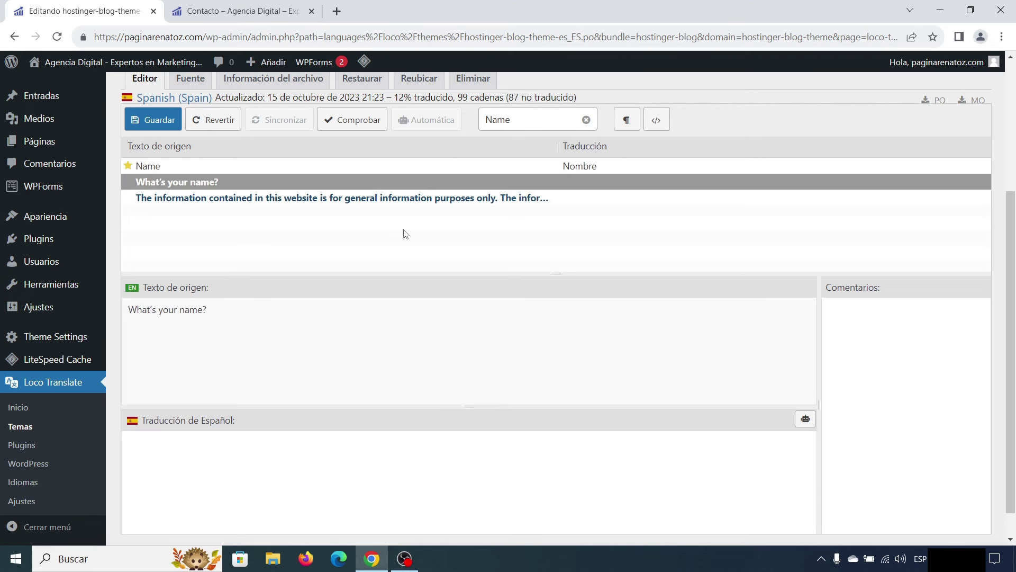
click(275, 457)
text(¿?)
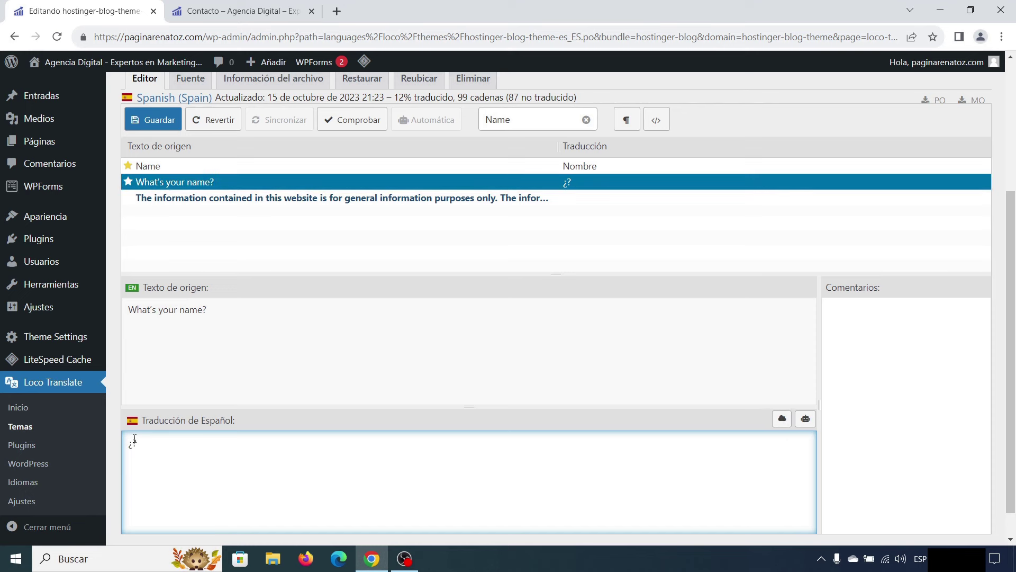
text(Cuál es tu nombre)
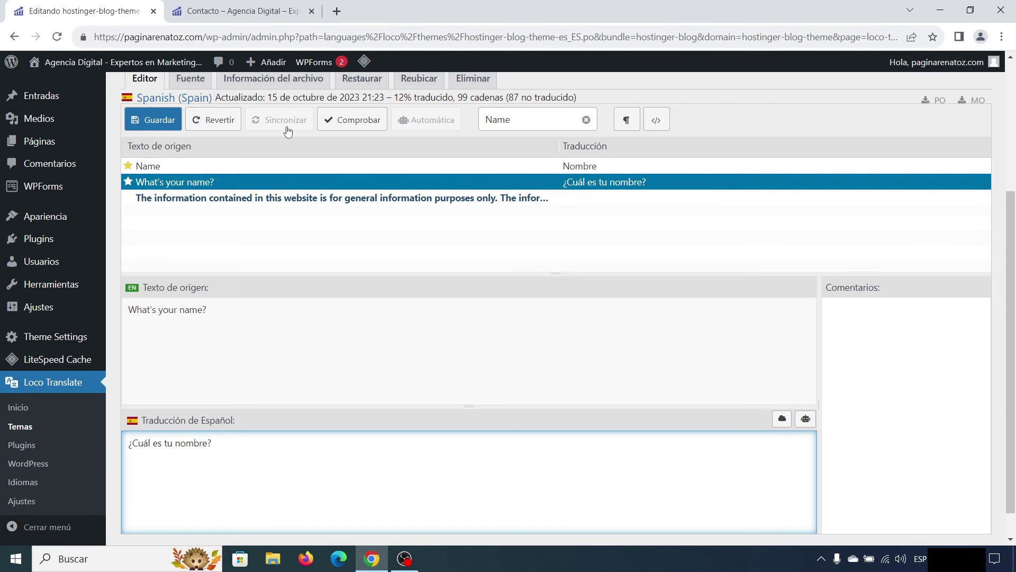
Step: Take the "Email" label from the live Contacto page and search the theme's strings for it
click(241, 11)
click(84, 11)
triple_click(556, 116)
key(BackSpace)
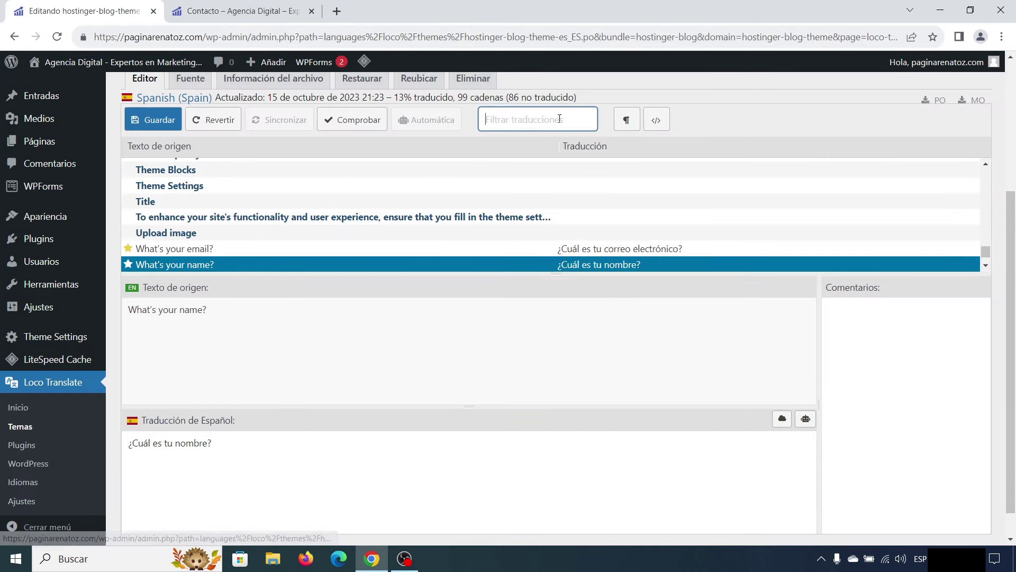
text(Email)
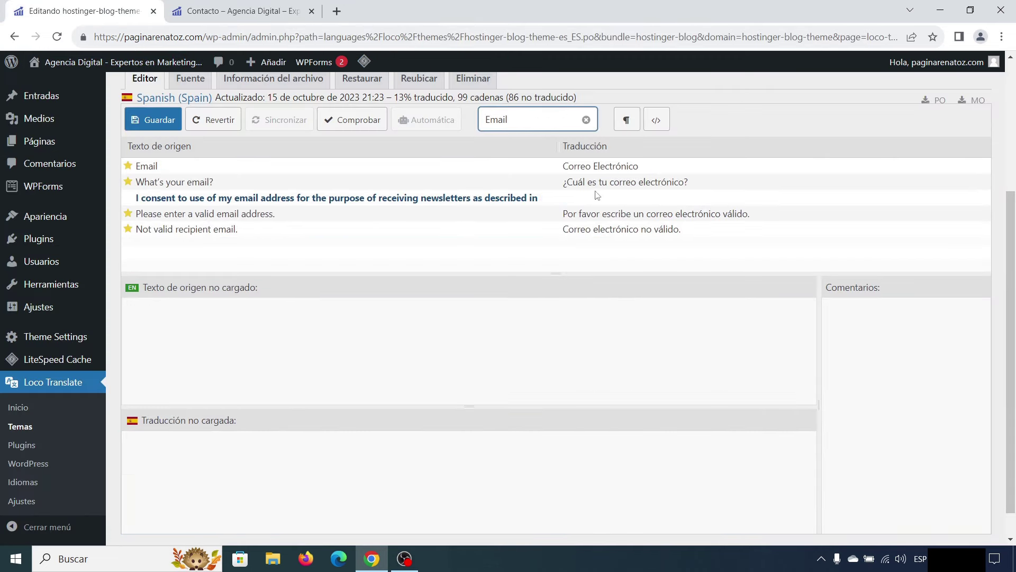
Step: Copy the "Message" label from the live Contacto form and search the theme's strings for it
click(262, 5)
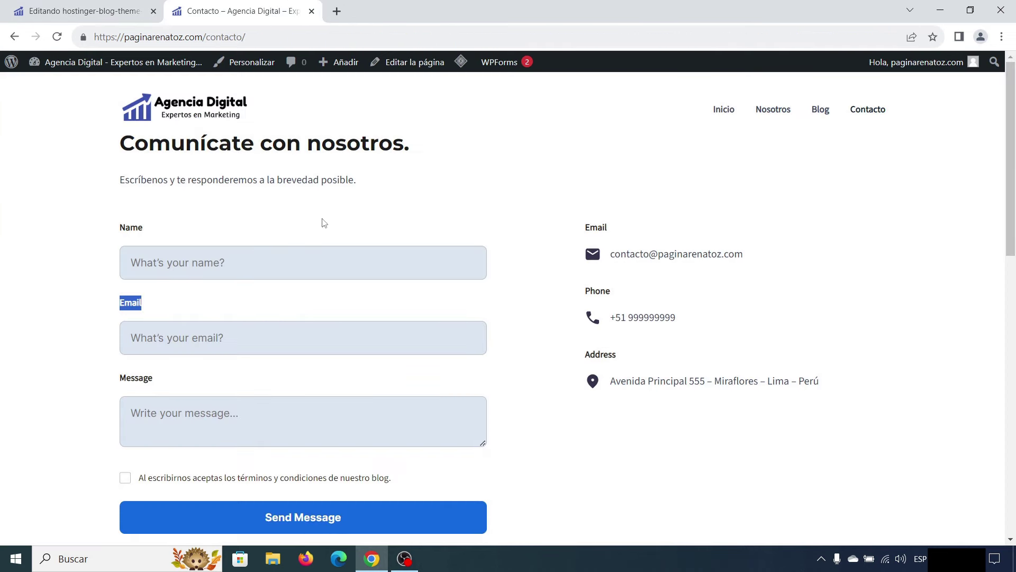
scroll(179, 320, down, 1)
click(156, 313)
drag(157, 313, 123, 313)
key(ctrl+c)
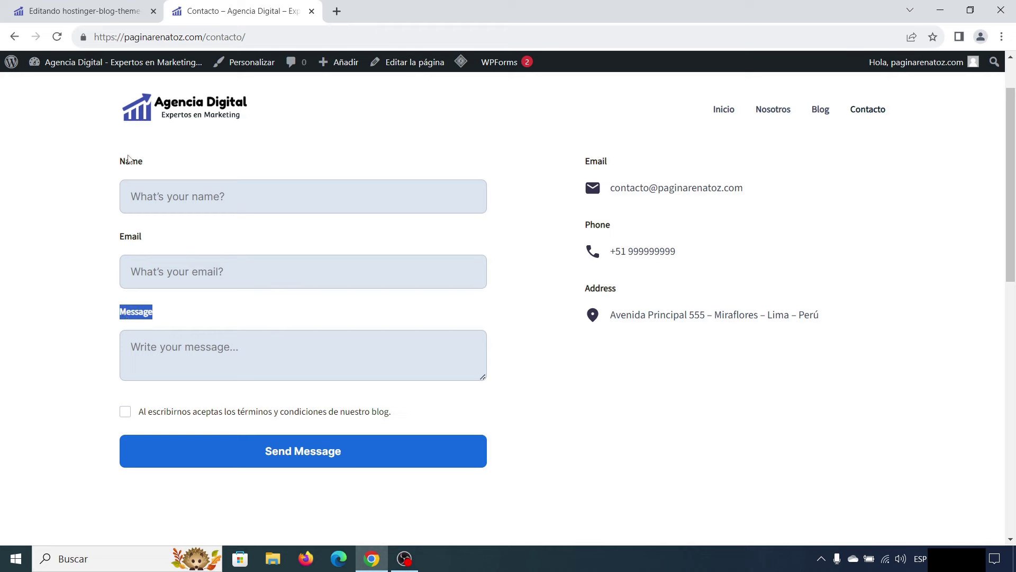
click(116, 5)
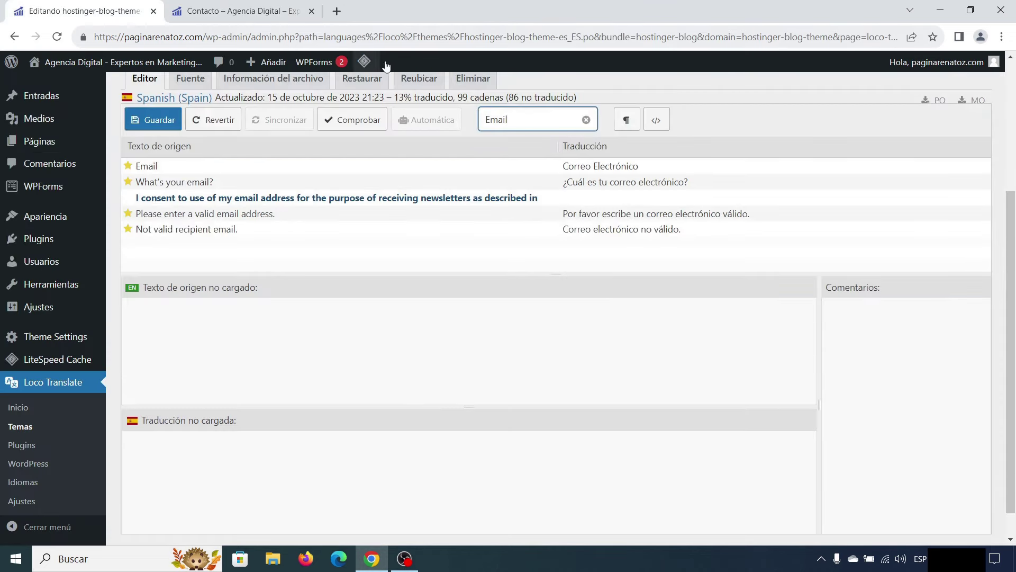
click(586, 119)
click(561, 117)
key(ctrl+v)
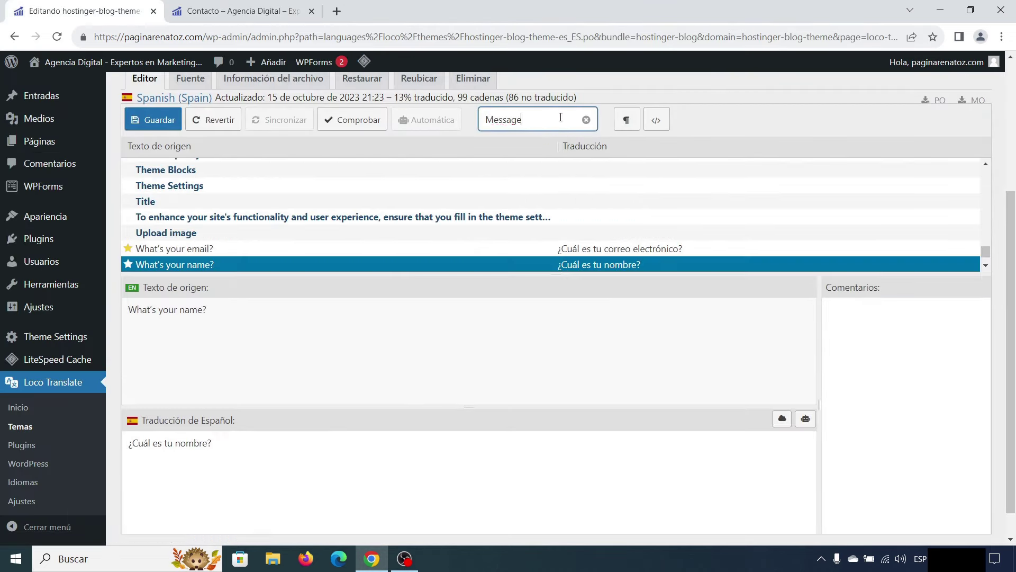
Step: Translate the string "Message" as "Mensaje" and the placeholder "Write your message..." as "Escribe tu mensaje"
click(552, 169)
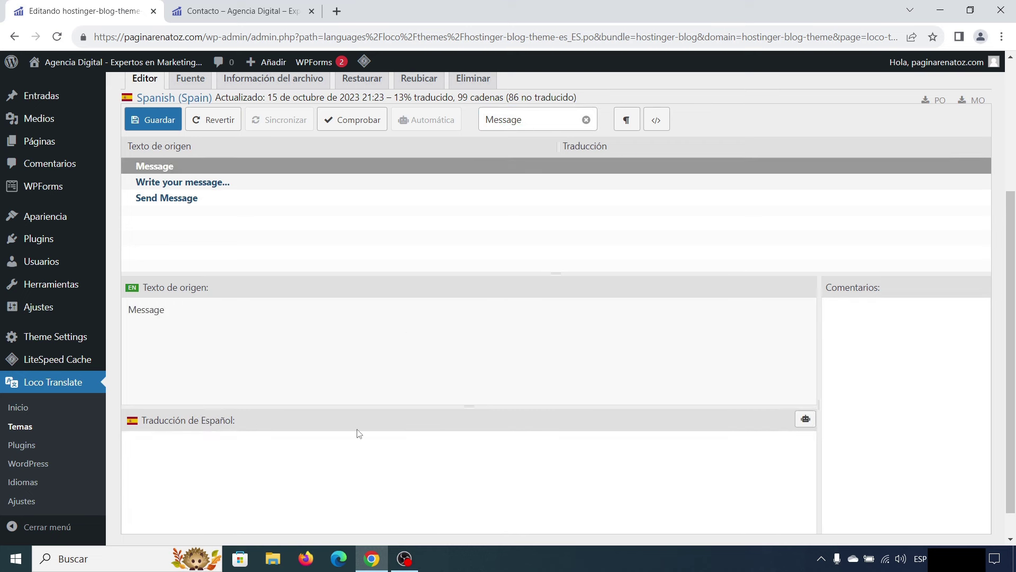
click(335, 458)
text(Mensaje)
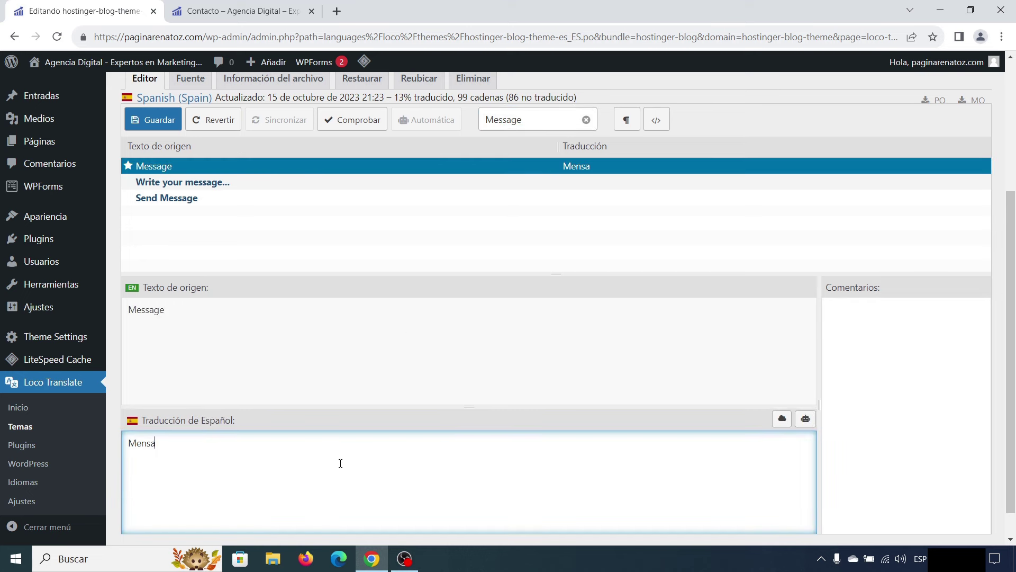
click(299, 182)
click(222, 452)
text(Escribe tu mensaje)
Step: Translate the contact form's button text "Send Message" as "Enviar Mensaje"
click(217, 200)
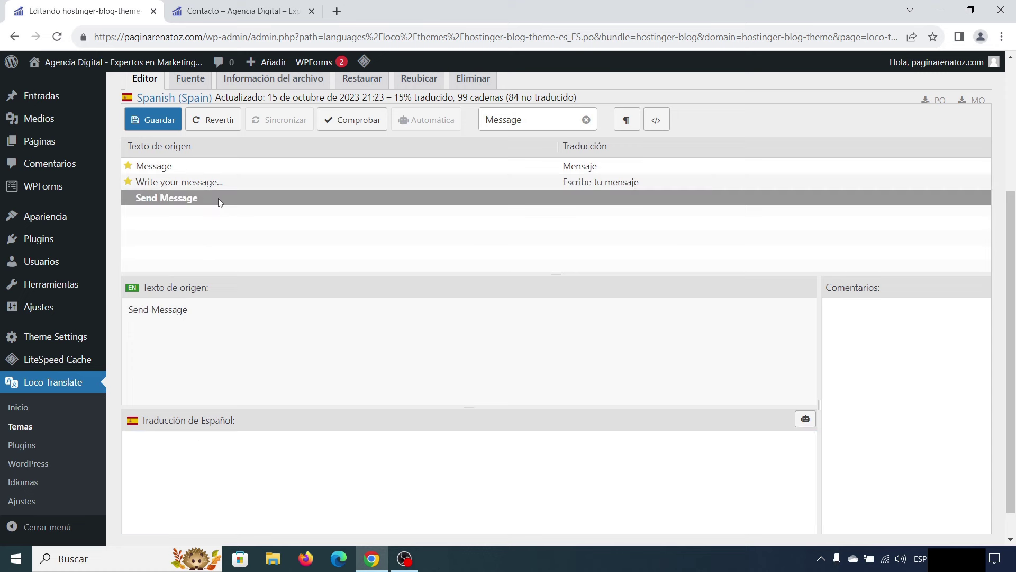
click(219, 454)
text(Enviar Mensaje)
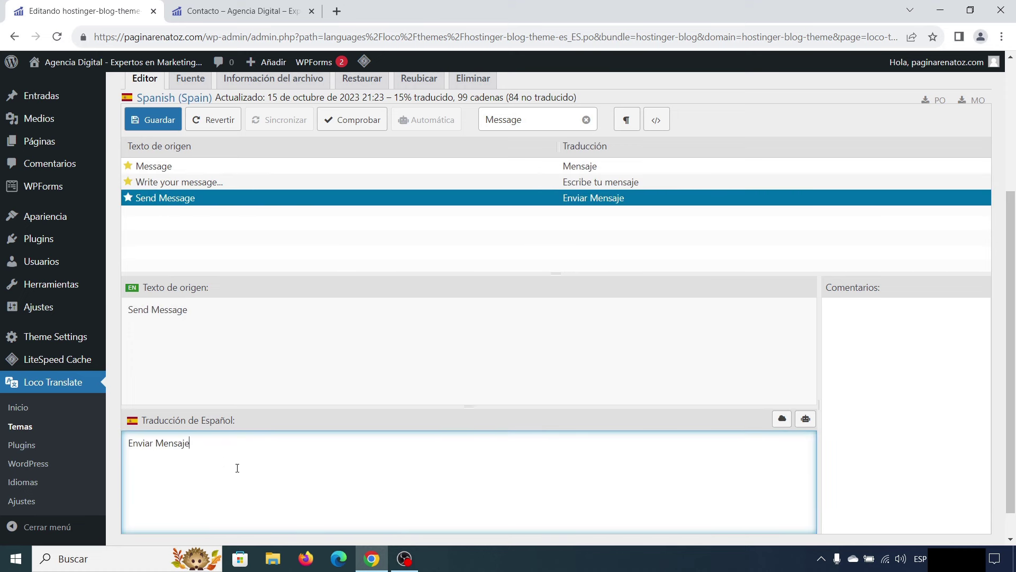
Step: Copy the "Phone" label from the live Contacto page and search the theme's strings for it
click(235, 10)
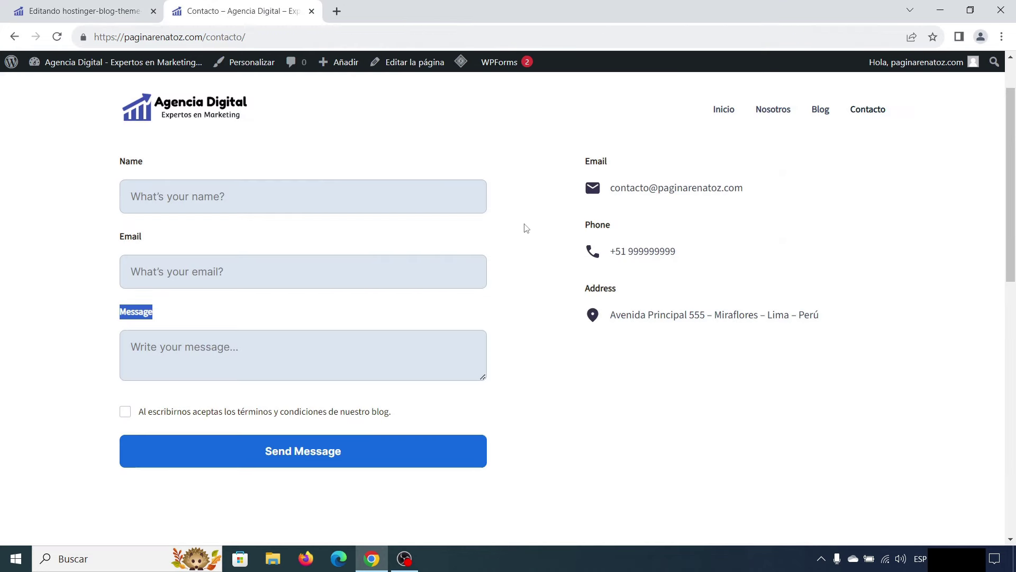
scroll(552, 255, down, 1)
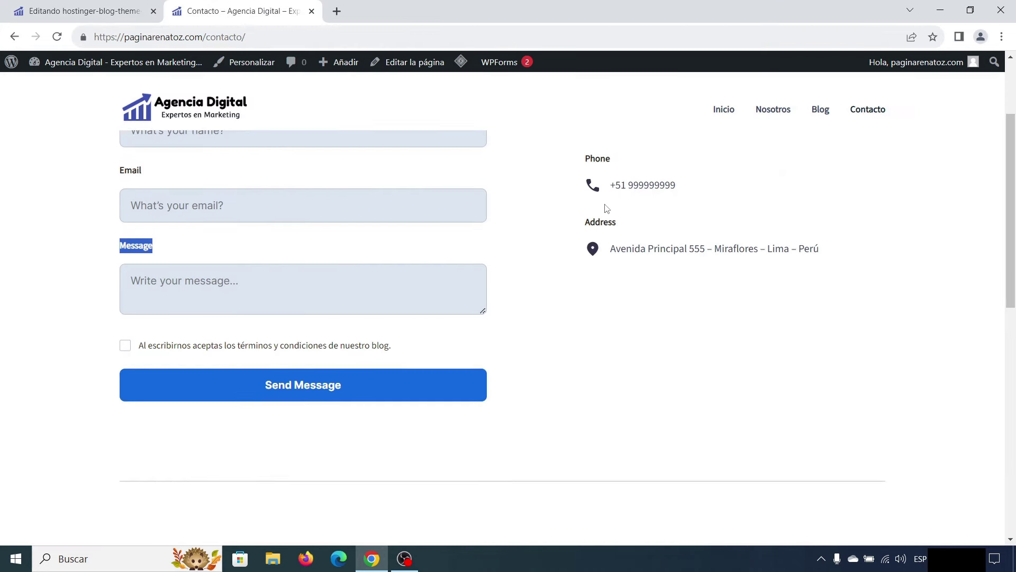
drag(612, 162, 586, 161)
key(ctrl+c)
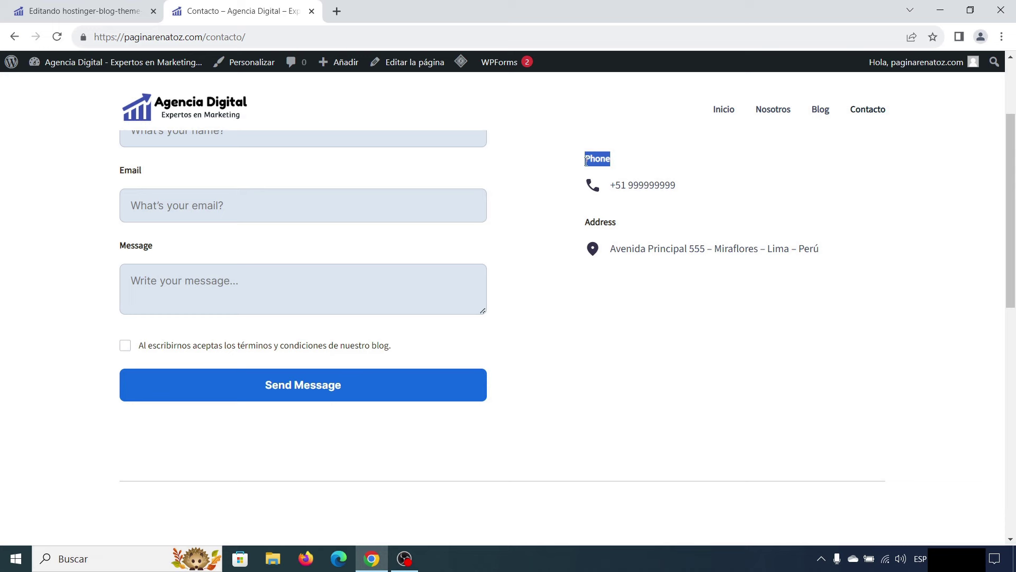
click(87, 8)
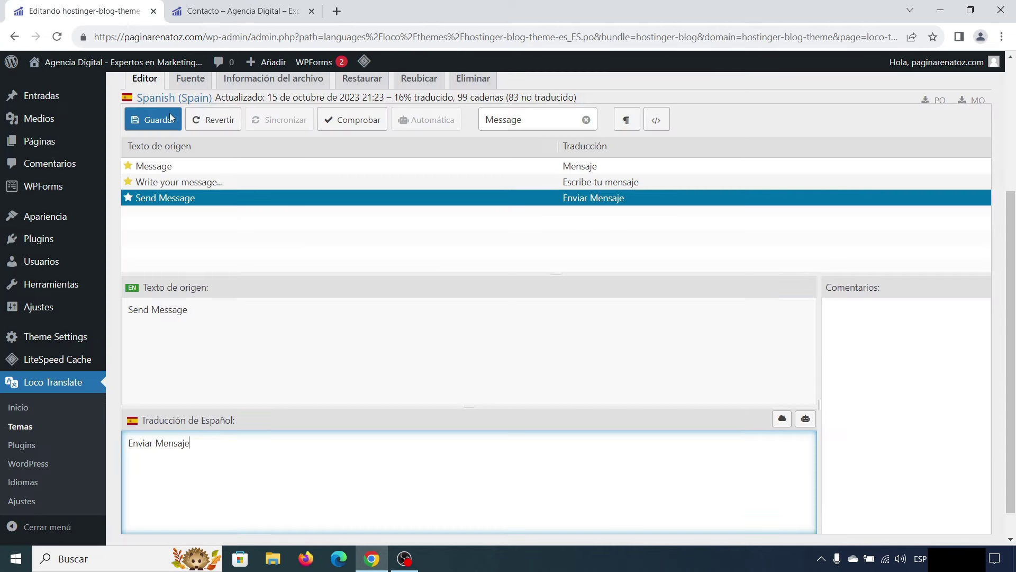
click(521, 117)
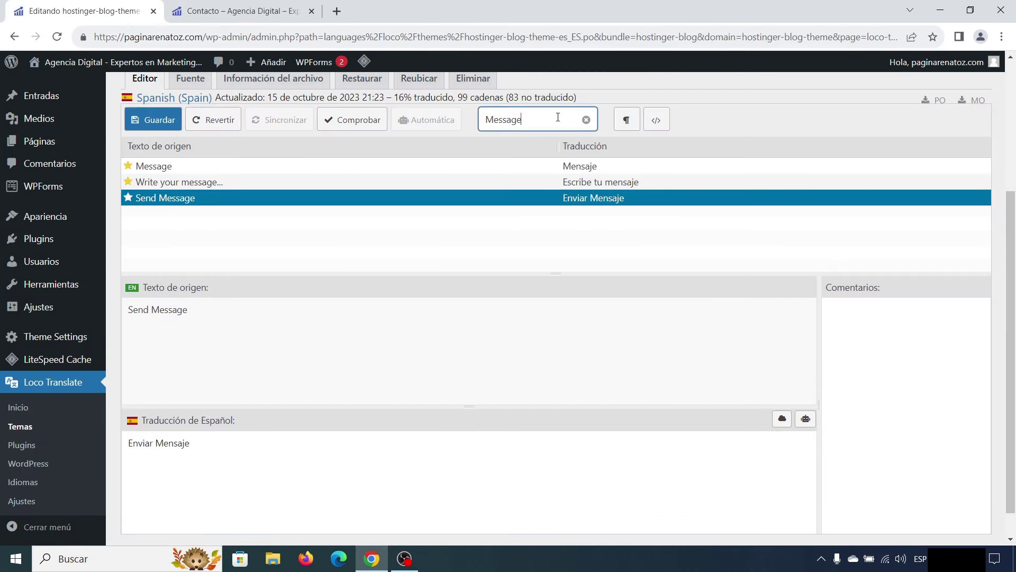
click(586, 120)
click(568, 118)
key(ctrl+v)
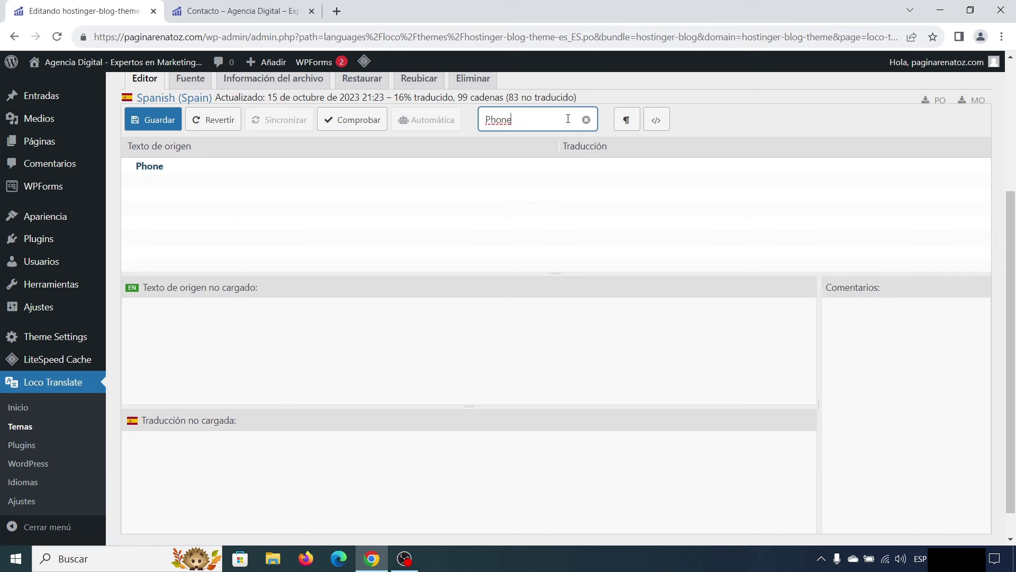
Step: Translate the string "Phone" as "WhatsApp"
click(594, 165)
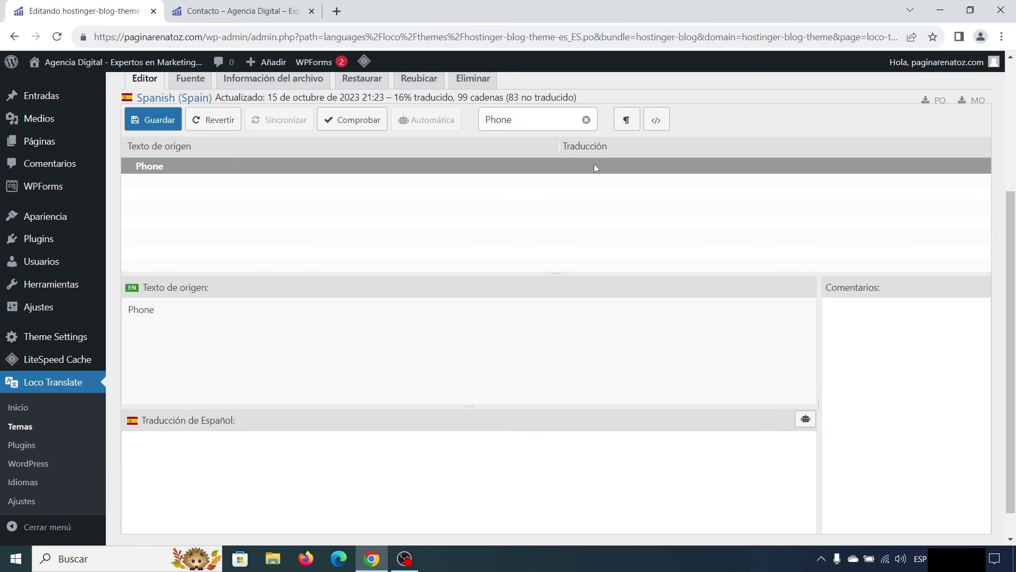
click(299, 455)
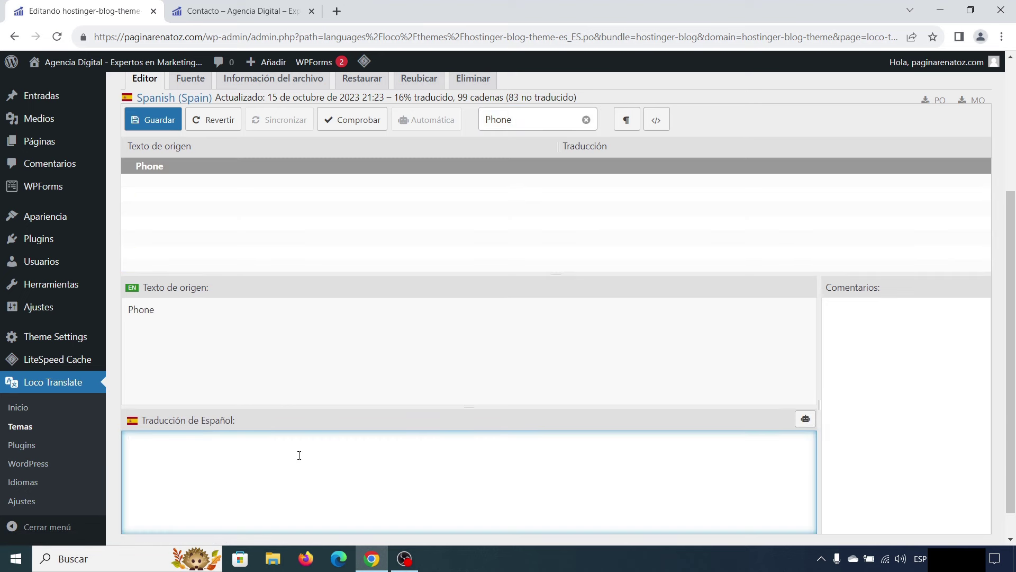
text(WhatsApp)
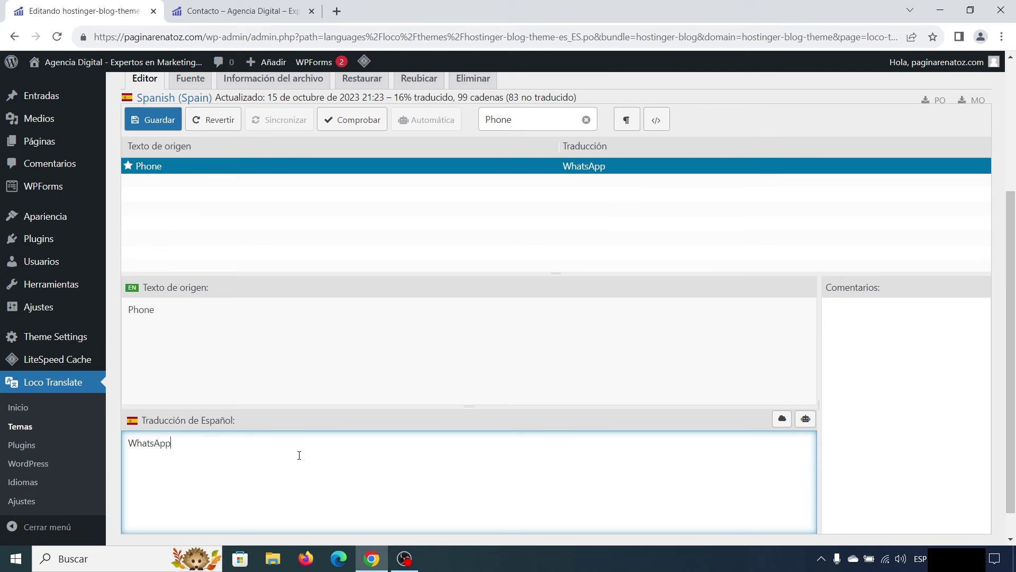
Step: Look up the Contacto page's "Address" label in the theme's strings and translate it as "Dirección"
click(261, 13)
drag(618, 225, 587, 225)
key(ctrl+c)
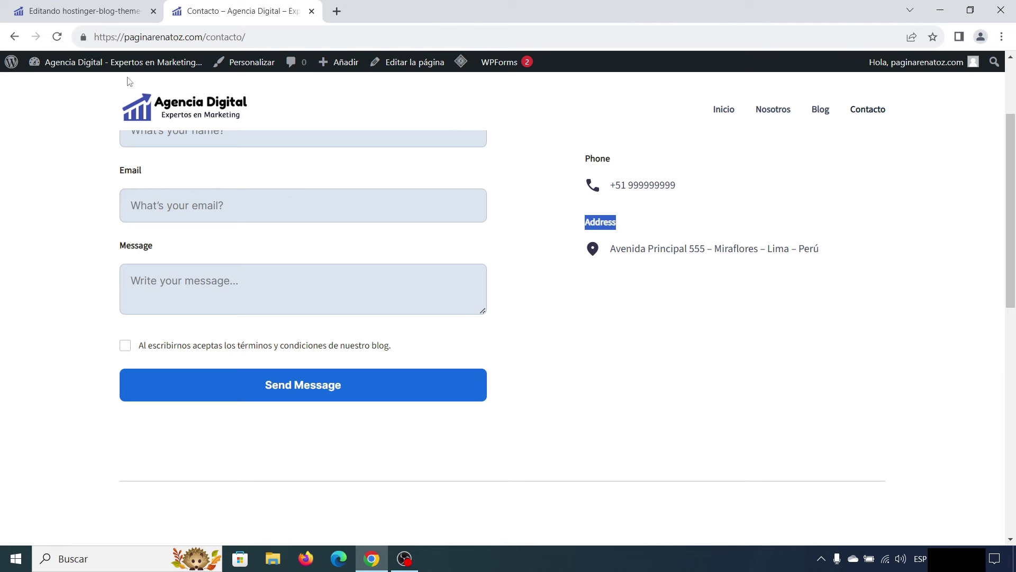
click(89, 10)
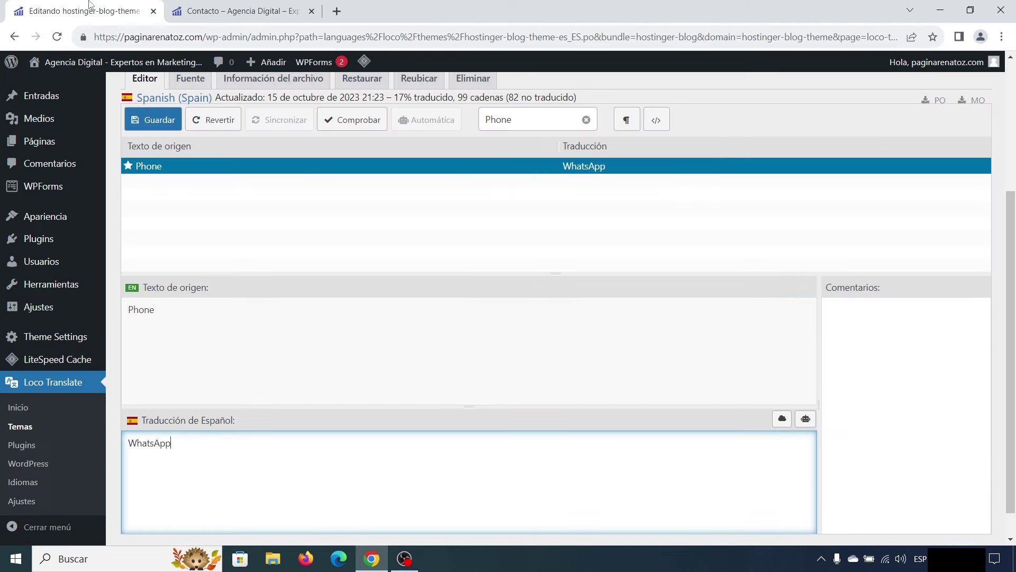
click(584, 116)
click(562, 117)
key(ctrl+v)
click(301, 461)
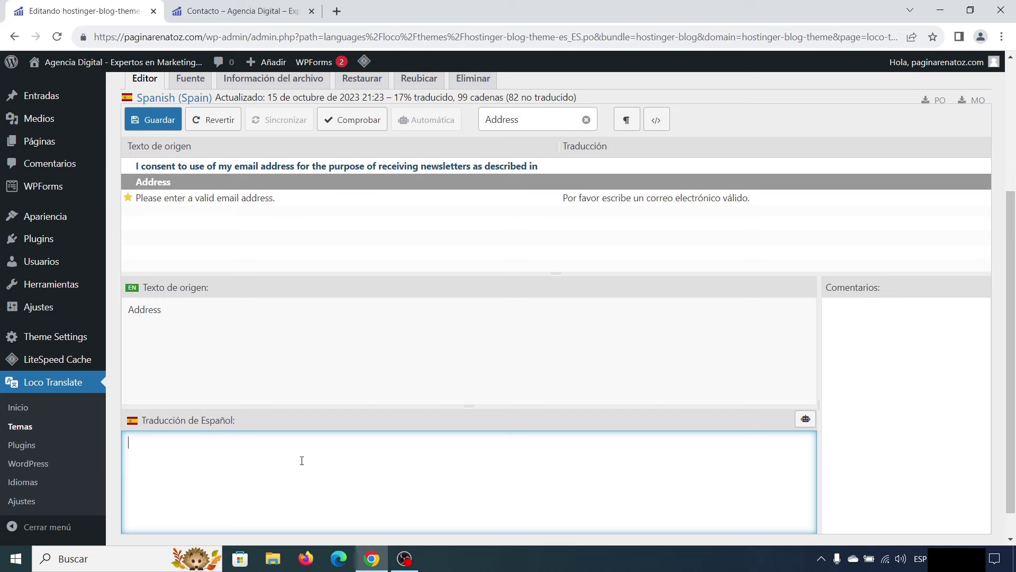
text(Dirección)
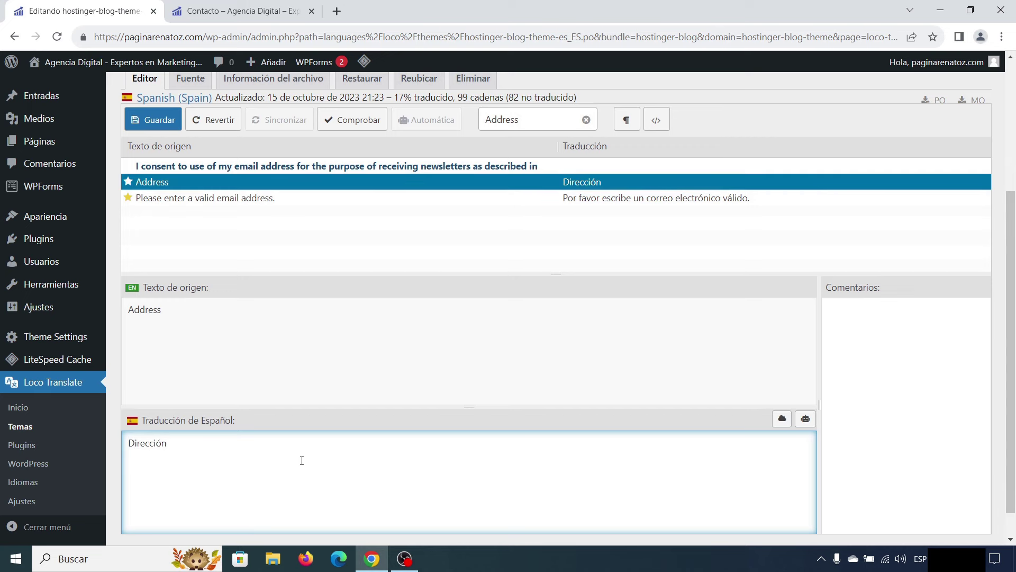
Step: Check the rest of the live Contacto page, down to the footer, for other untranslated text
click(240, 10)
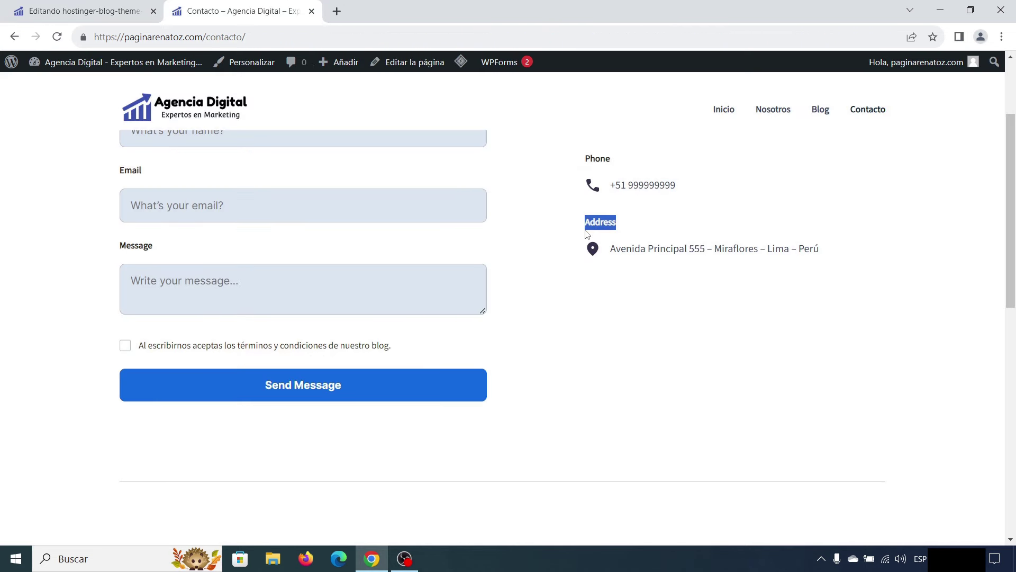
scroll(571, 234, down, 9)
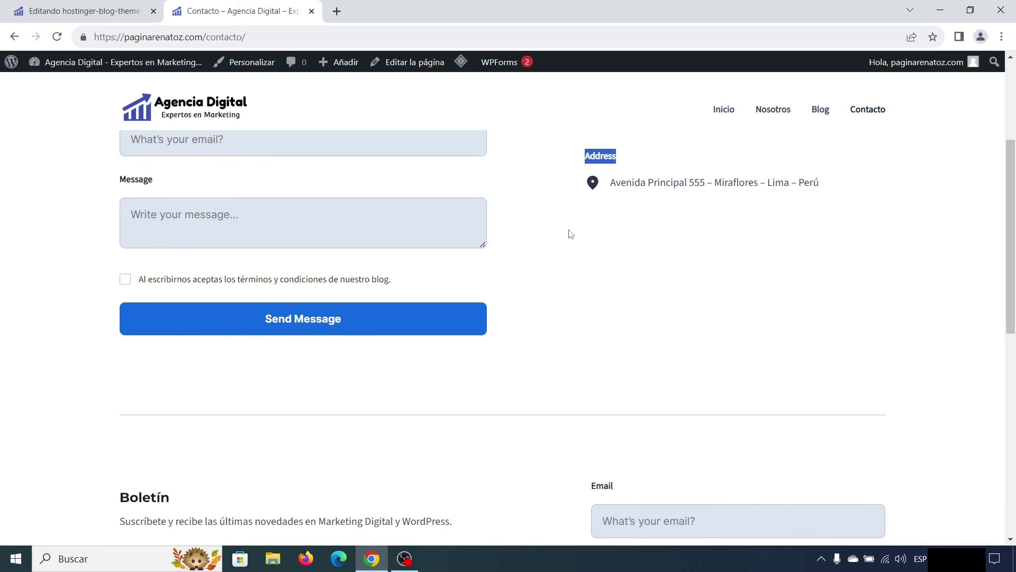
scroll(571, 234, down, 3)
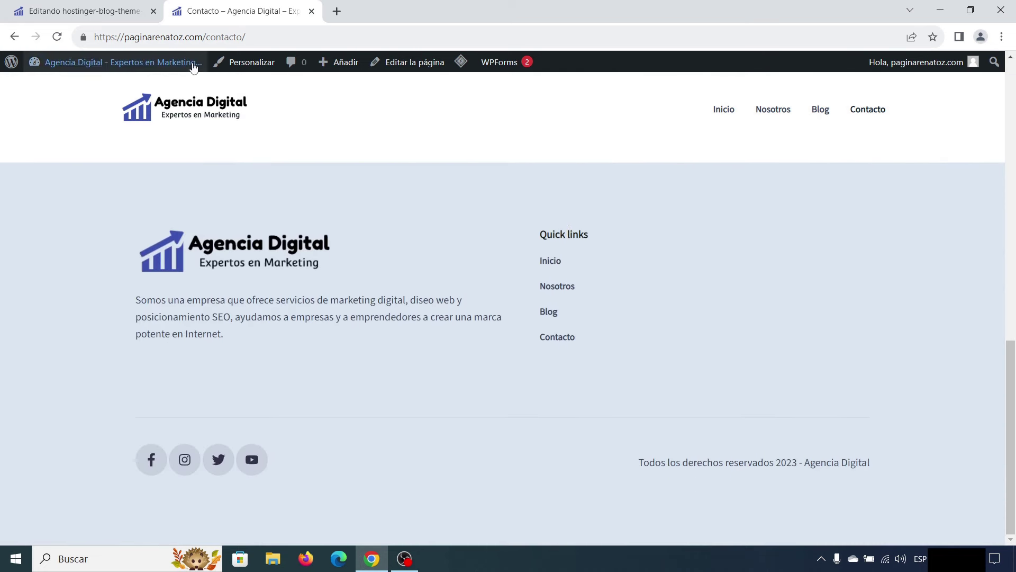
Step: Save the theme's Spanish translation file and purge all LiteSpeed caches
click(103, 10)
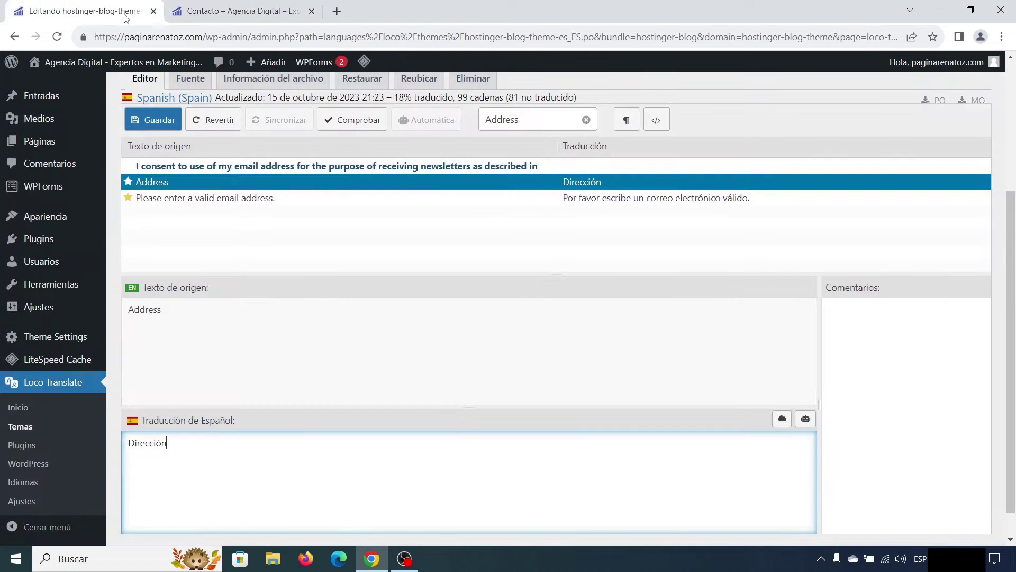
click(153, 121)
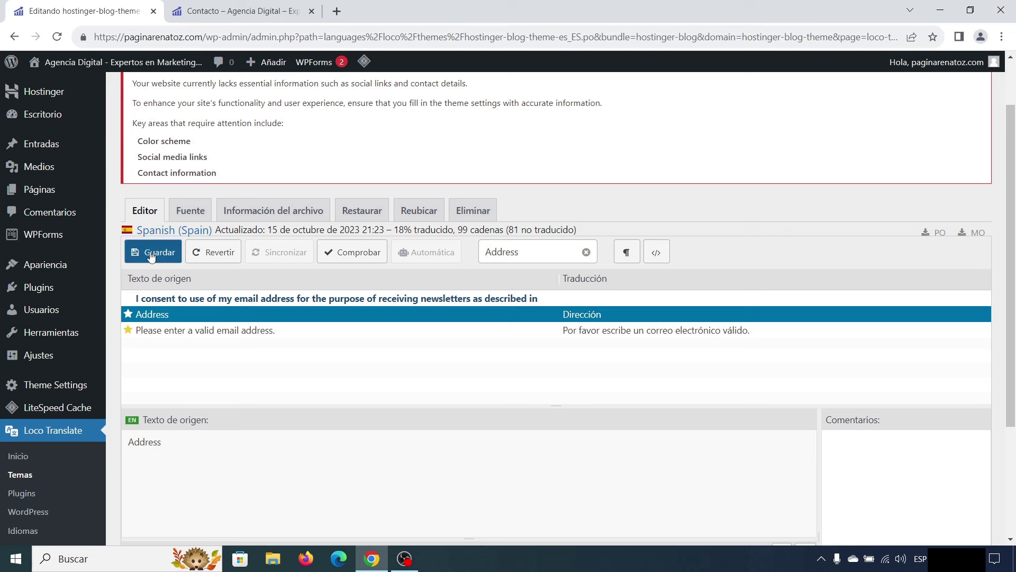
mouse_move(364, 62)
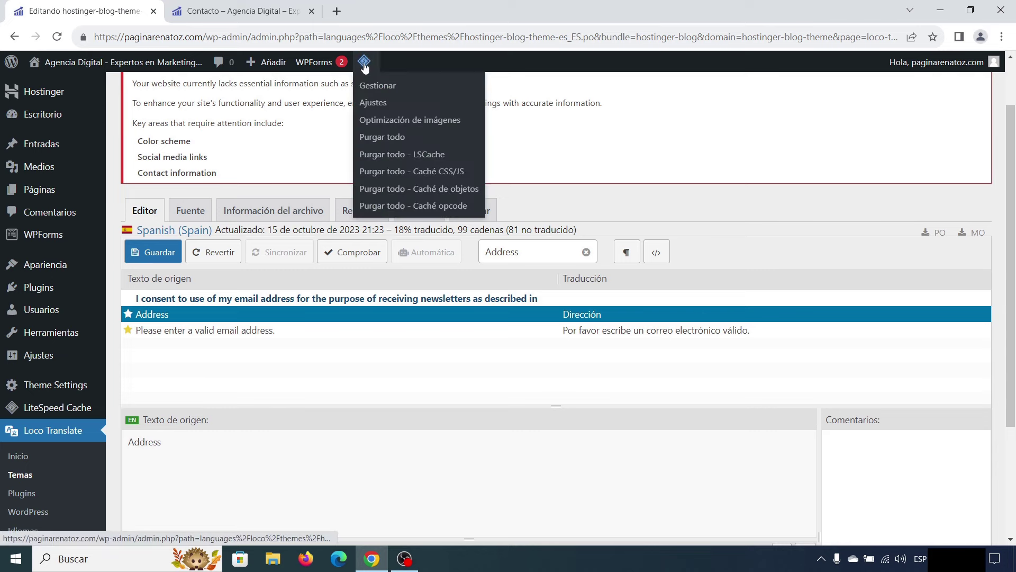
click(384, 137)
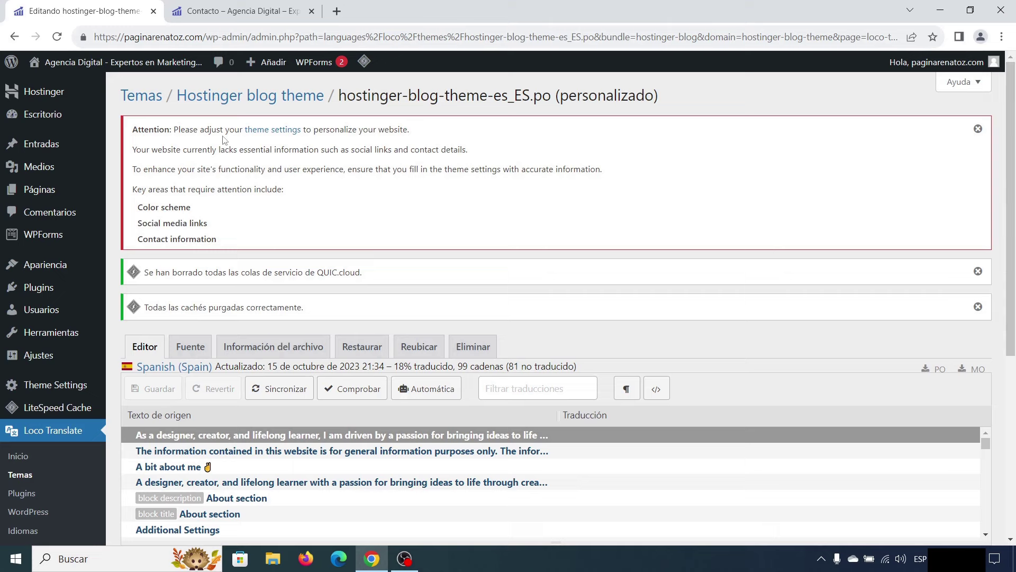
Step: Visit the site's home page, close the old Contacto tab, and review the articles, newsletter form and footer for Spanish text
mouse_move(106, 62)
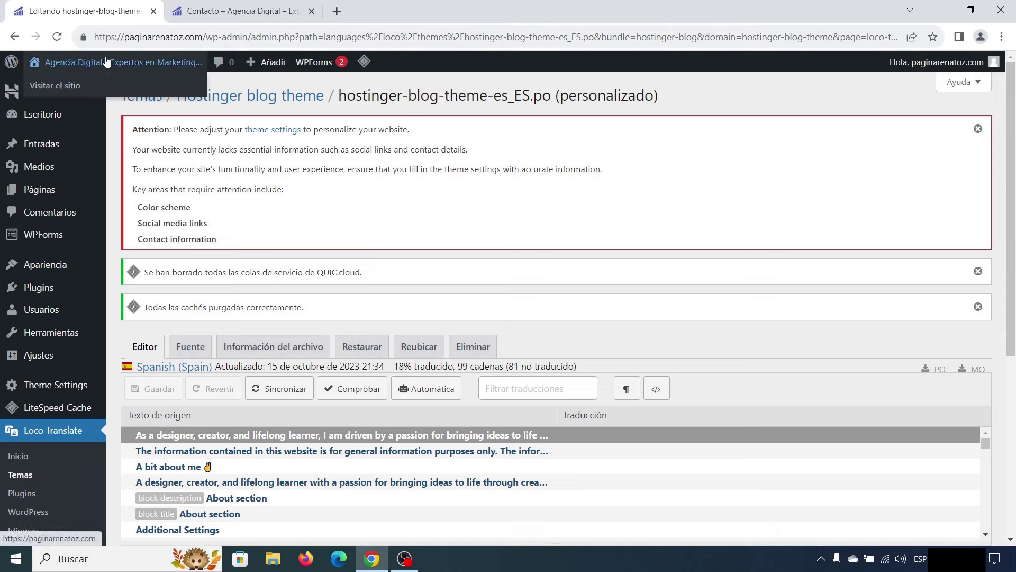
click(65, 92)
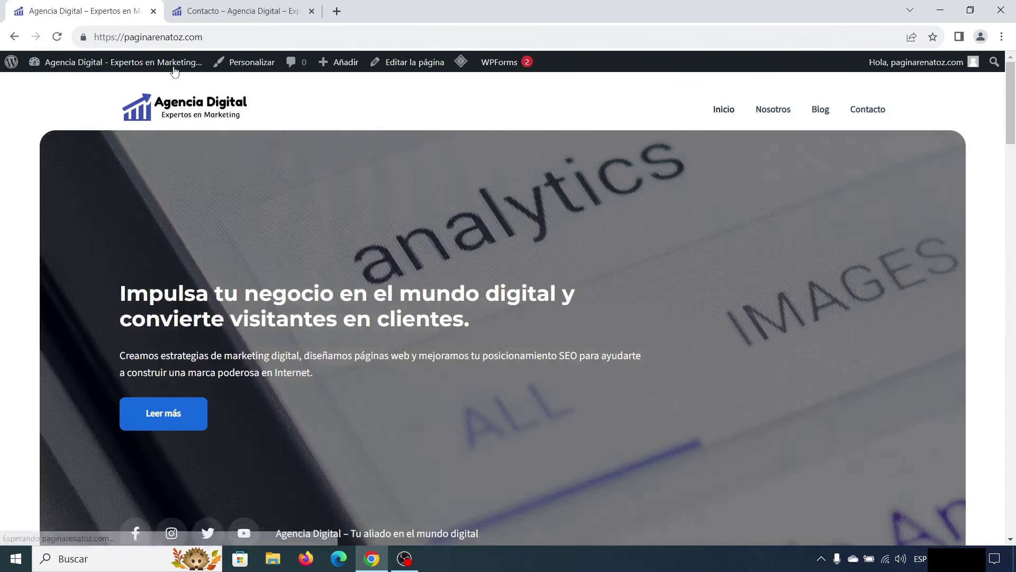
click(312, 11)
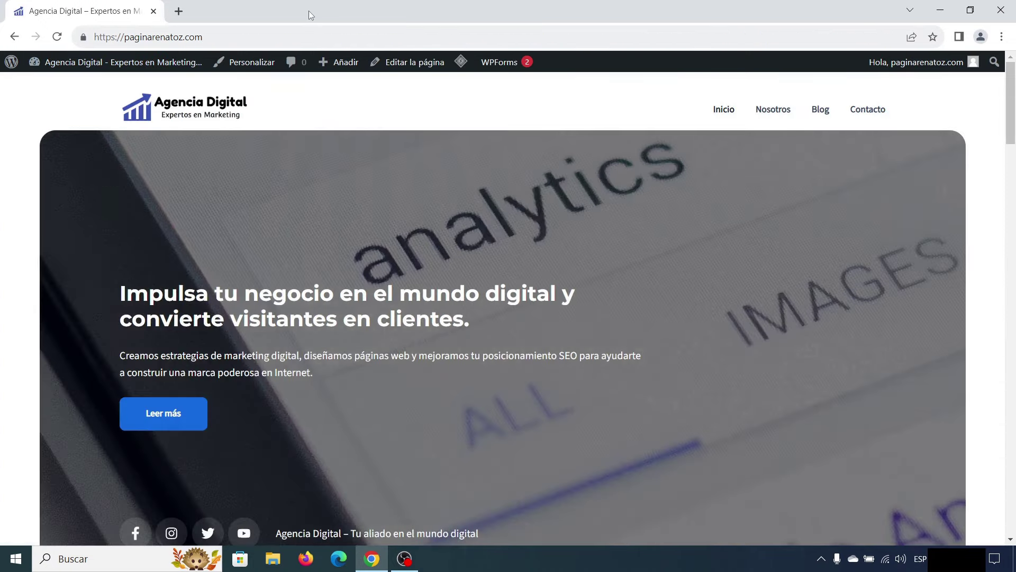
scroll(400, 205, down, 1)
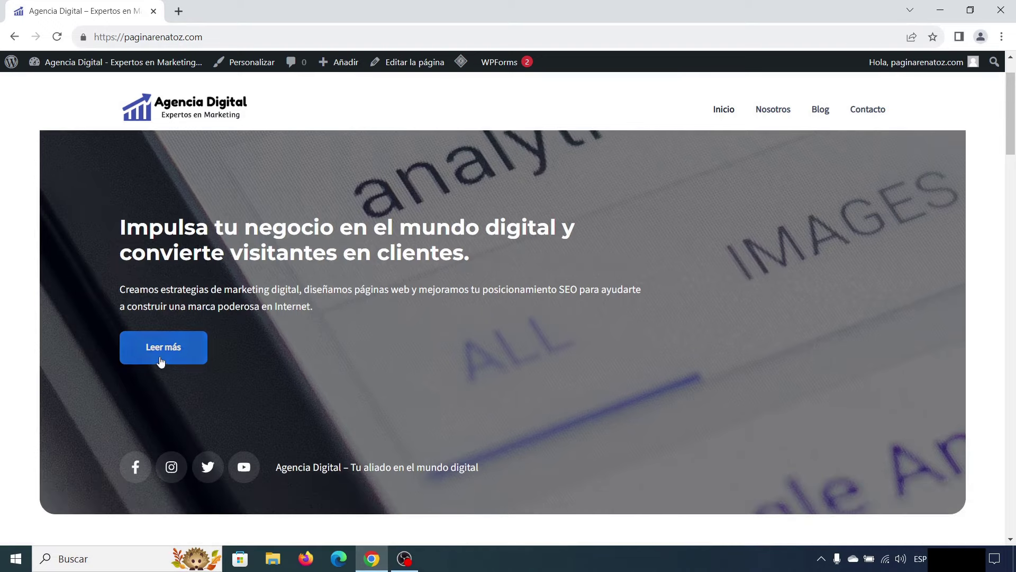
scroll(545, 278, down, 10)
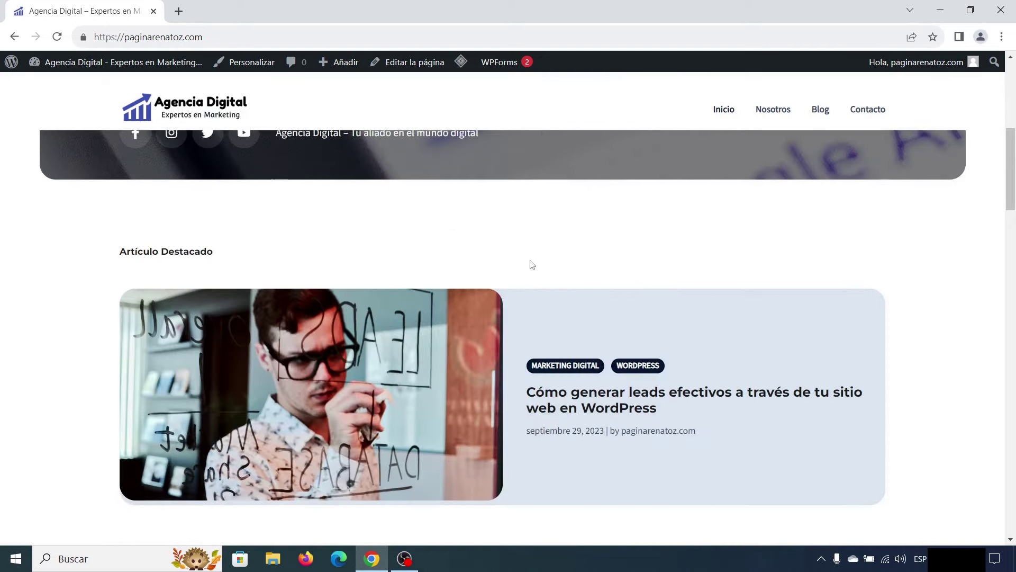
scroll(532, 265, down, 12)
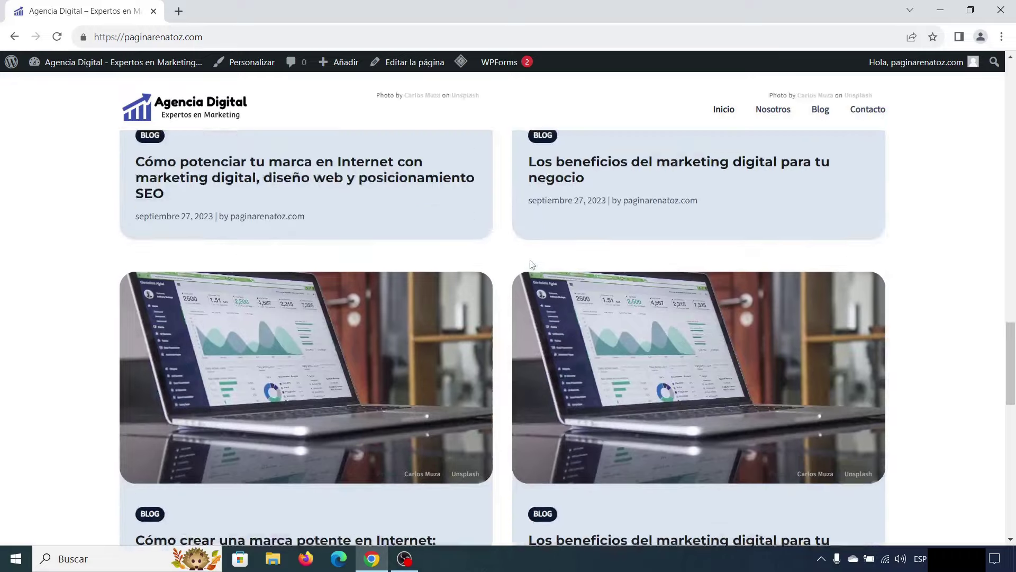
scroll(530, 259, down, 3)
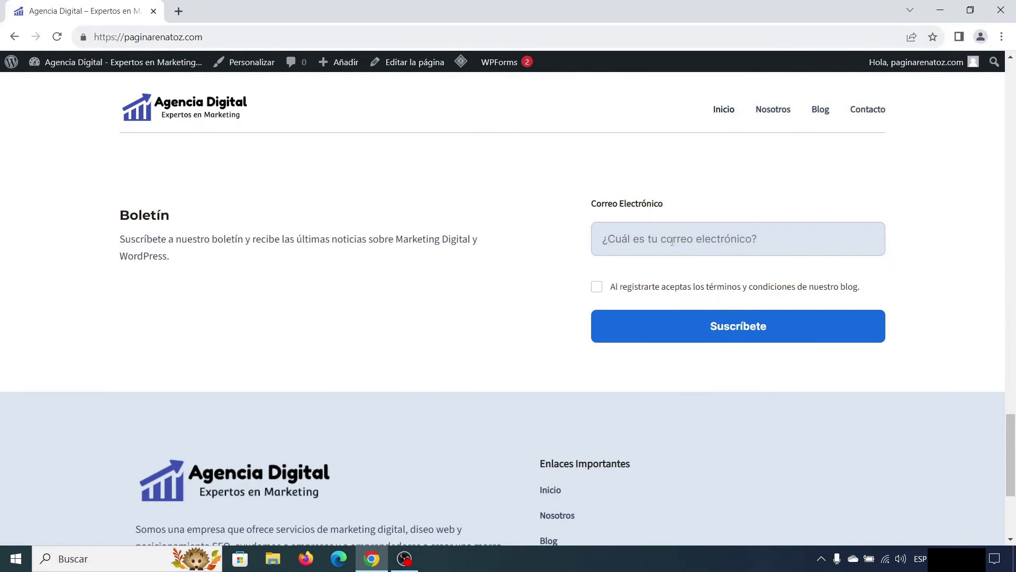
scroll(725, 281, down, 3)
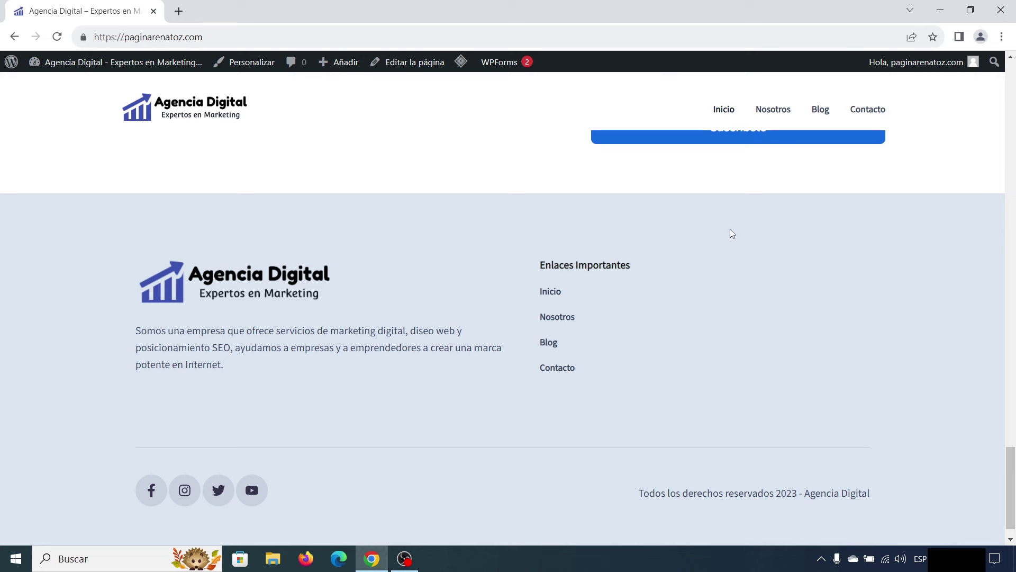
Step: Open the live Nosotros page and review its whole content for Spanish text
click(776, 116)
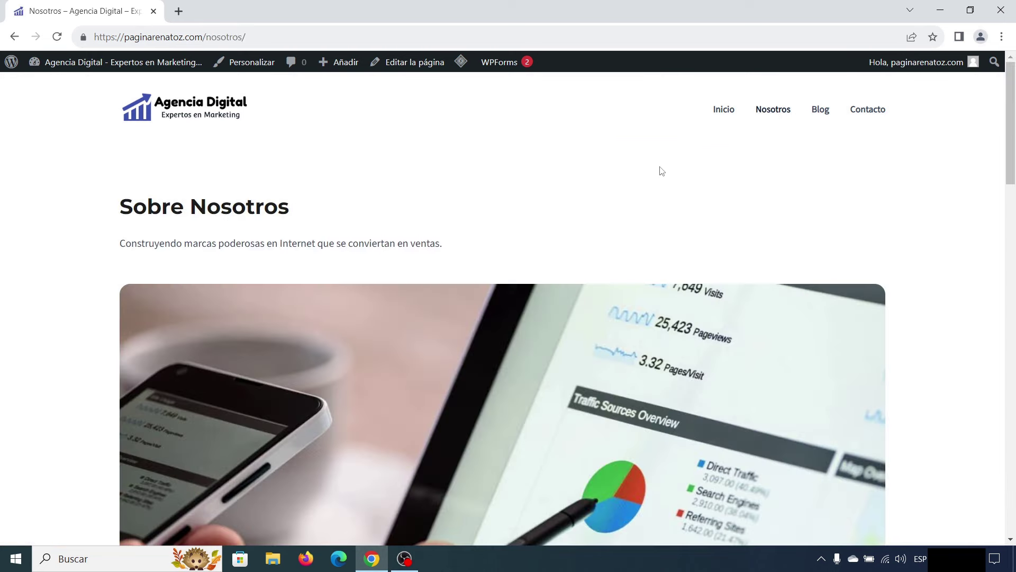
scroll(652, 172, down, 2)
scroll(653, 172, down, 15)
Step: Open the live Blog page and review the article list, newsletter form and footer translations
click(820, 112)
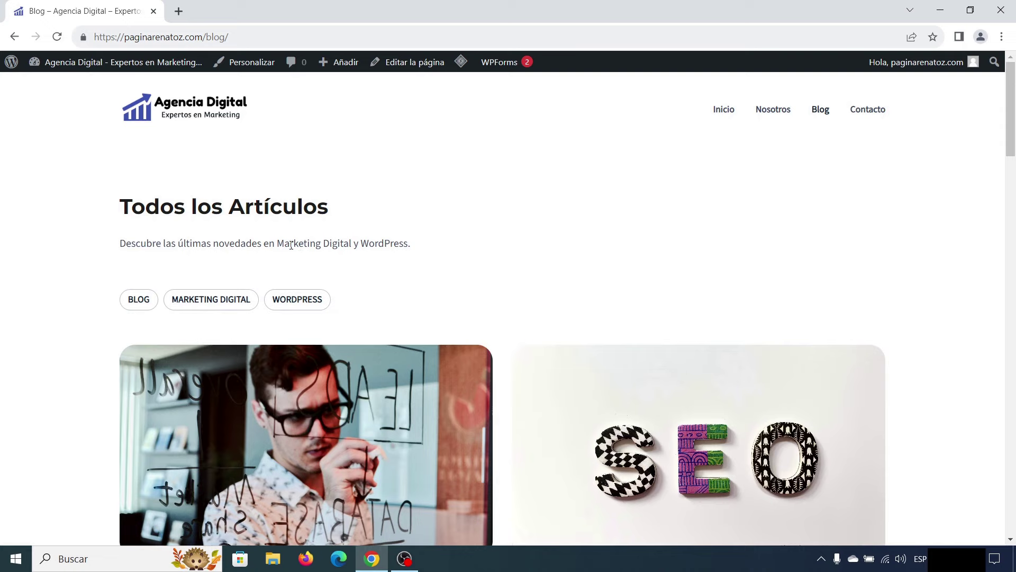
scroll(498, 246, down, 8)
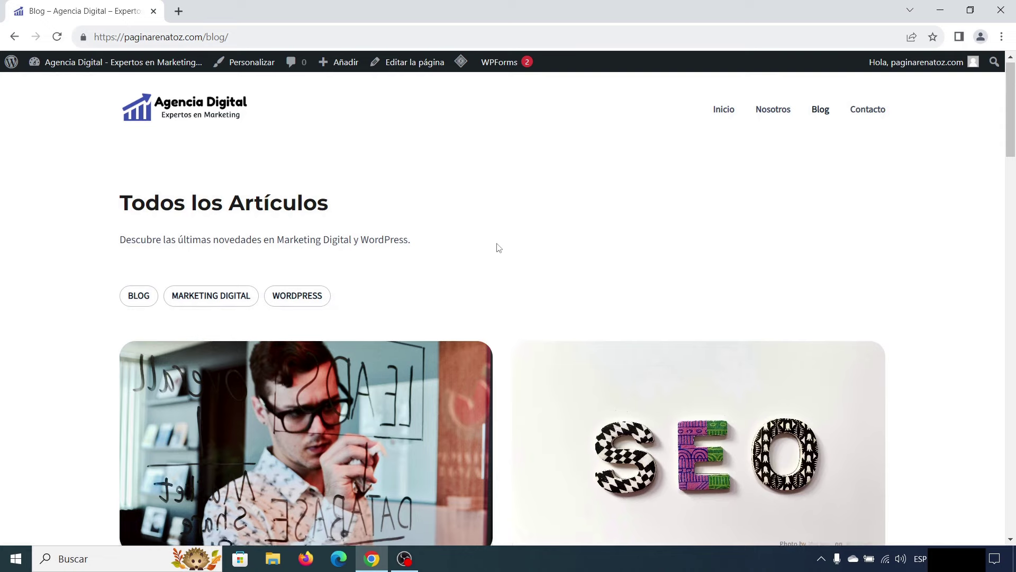
scroll(500, 248, down, 20)
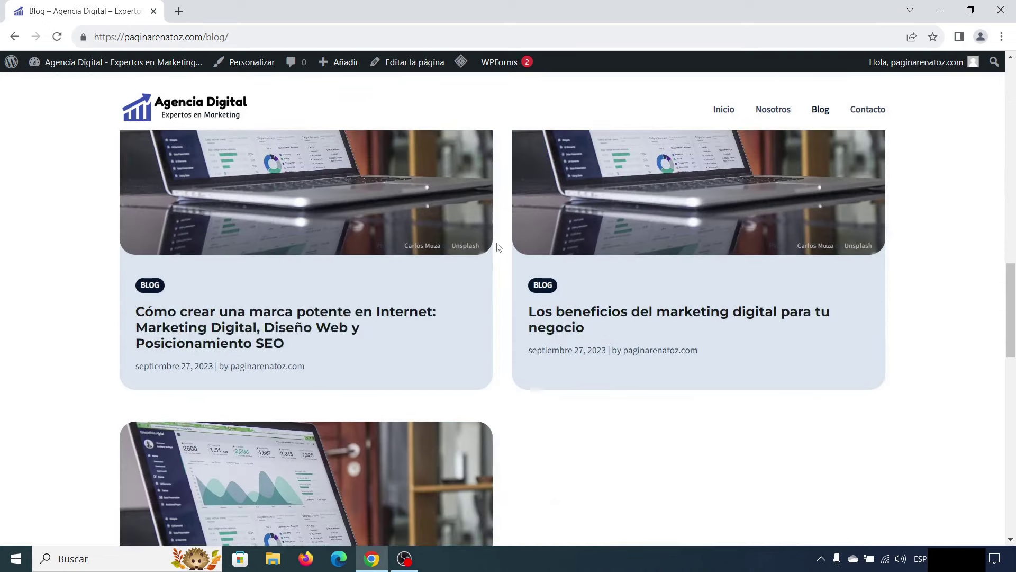
scroll(498, 246, down, 4)
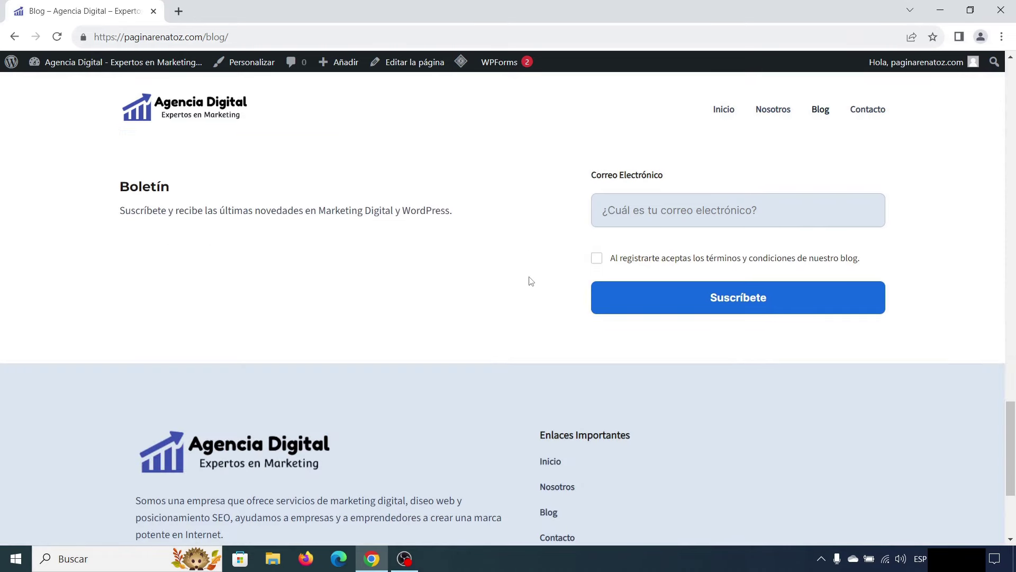
scroll(607, 310, down, 1)
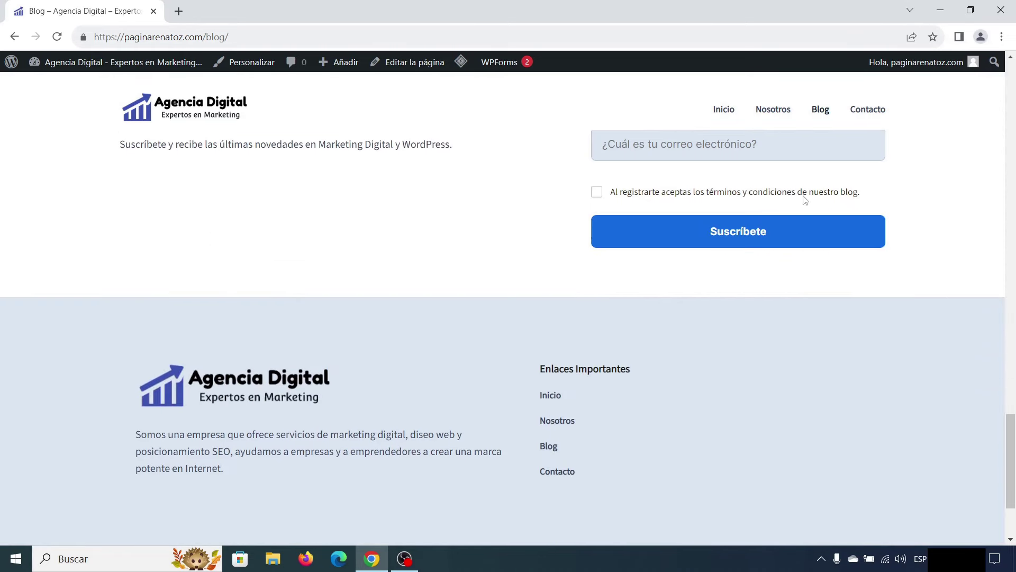
Step: Open the live Contacto page and review the translated form labels, contact details and newsletter section
click(875, 115)
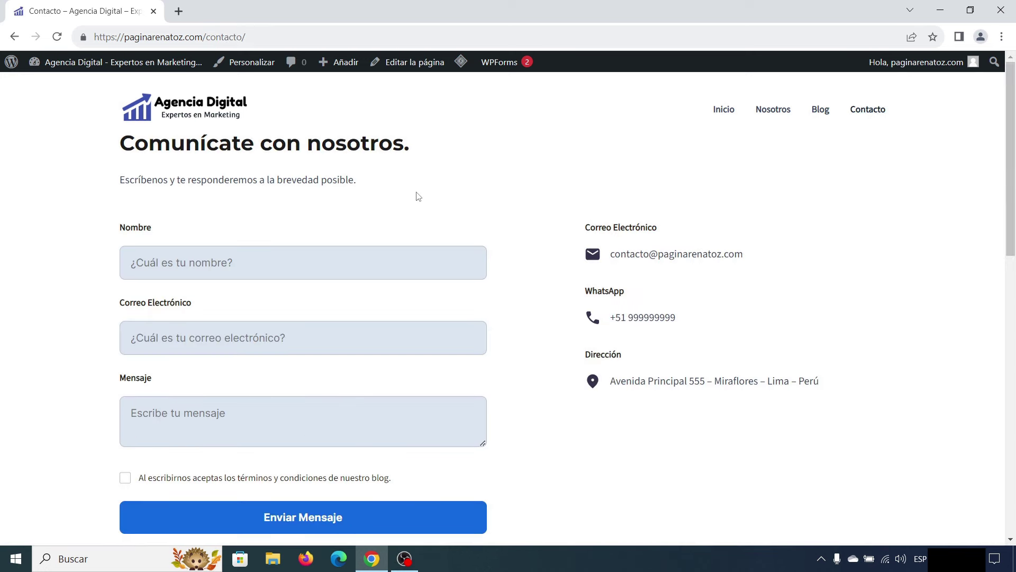
scroll(287, 200, down, 1)
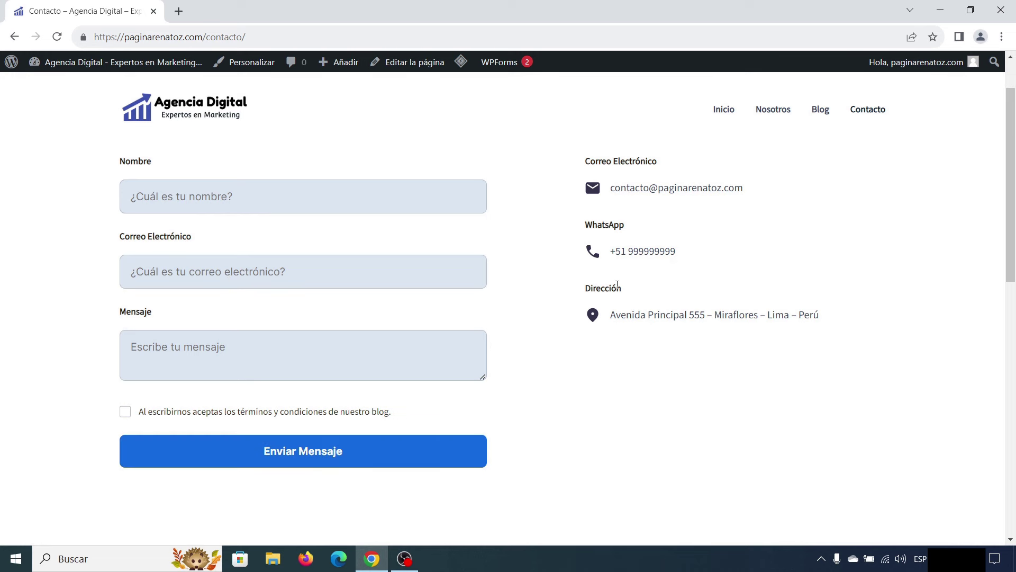
scroll(545, 281, down, 4)
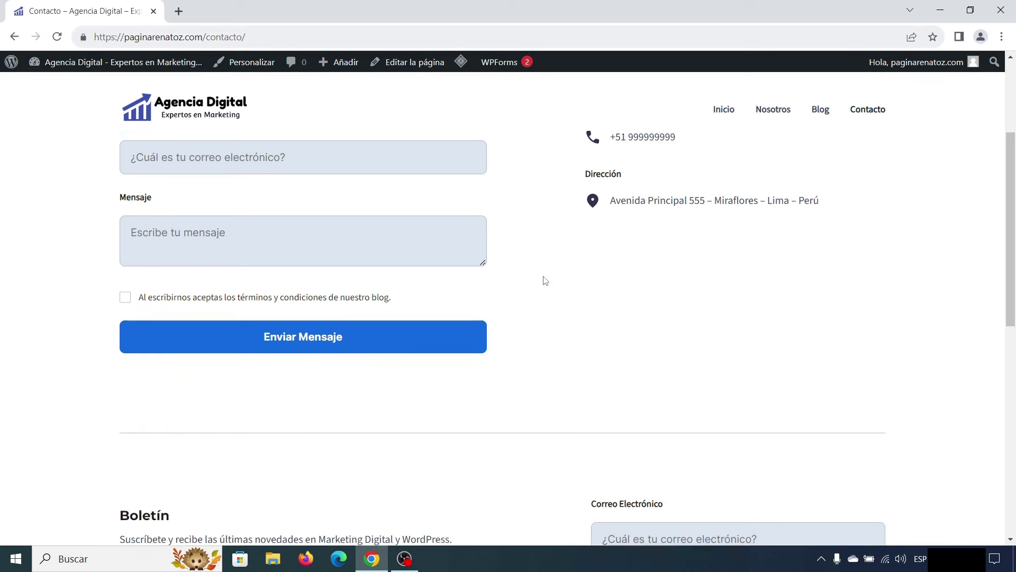
scroll(545, 280, down, 4)
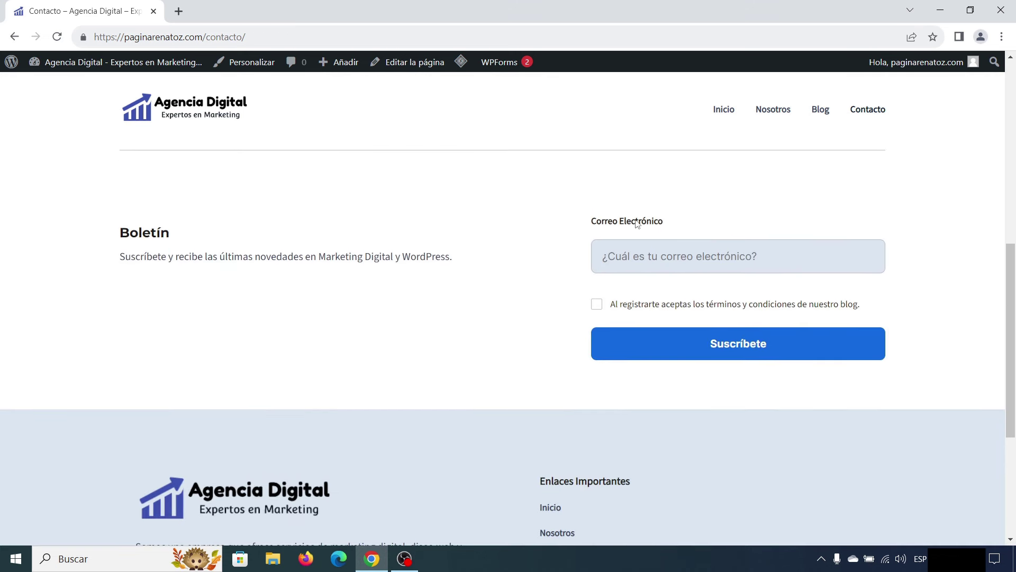